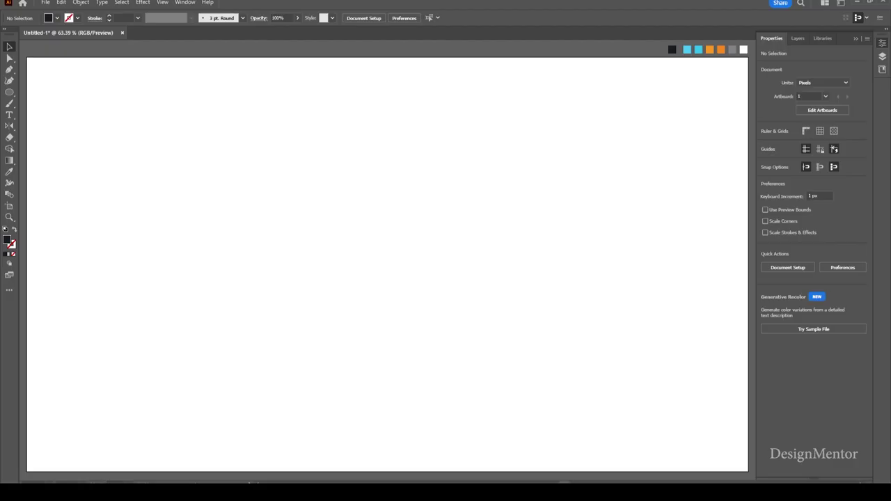
Step: Draw a 1920×1080 px background rectangle, centre it on the artboard and lock it
key(i)
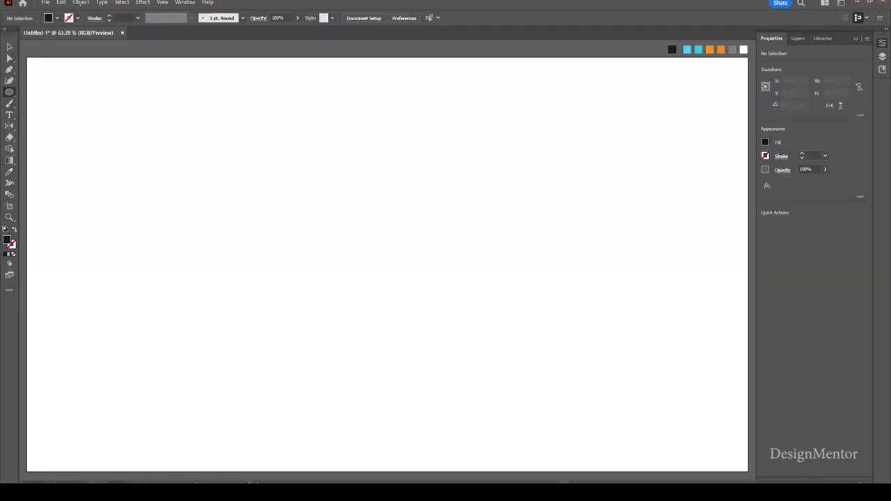
drag(10, 92, 56, 90)
click(431, 104)
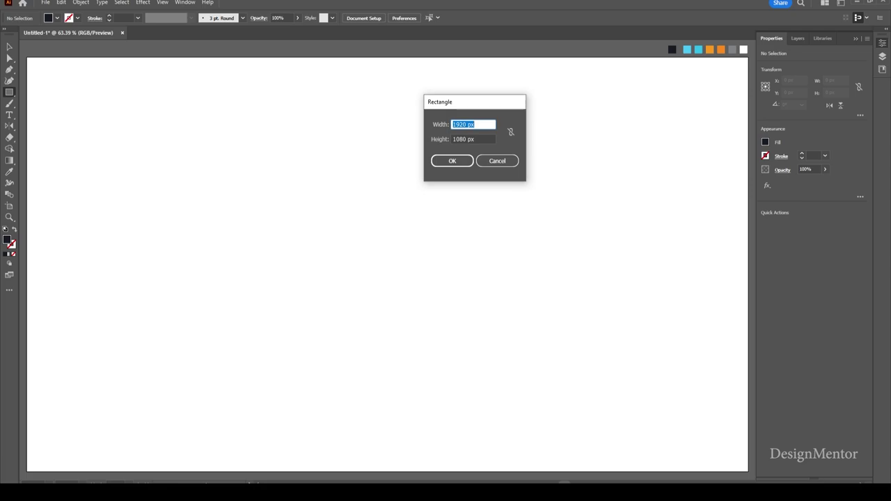
key(Tab)
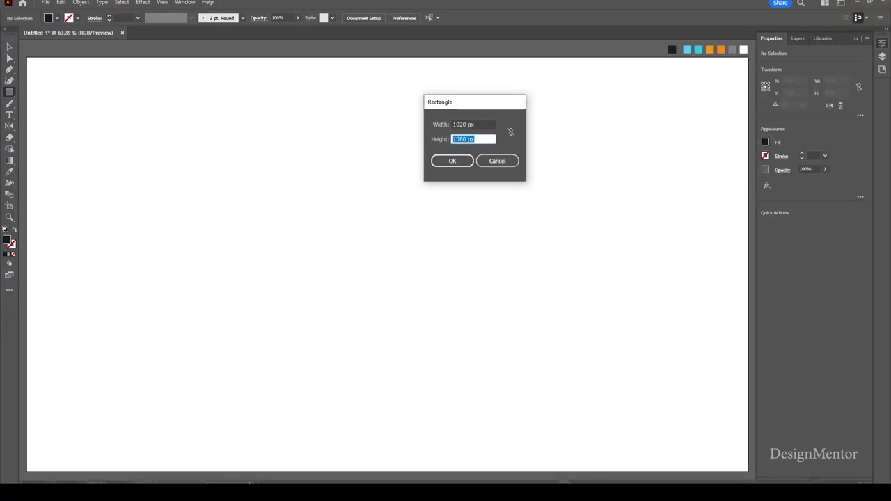
key(Return)
click(796, 224)
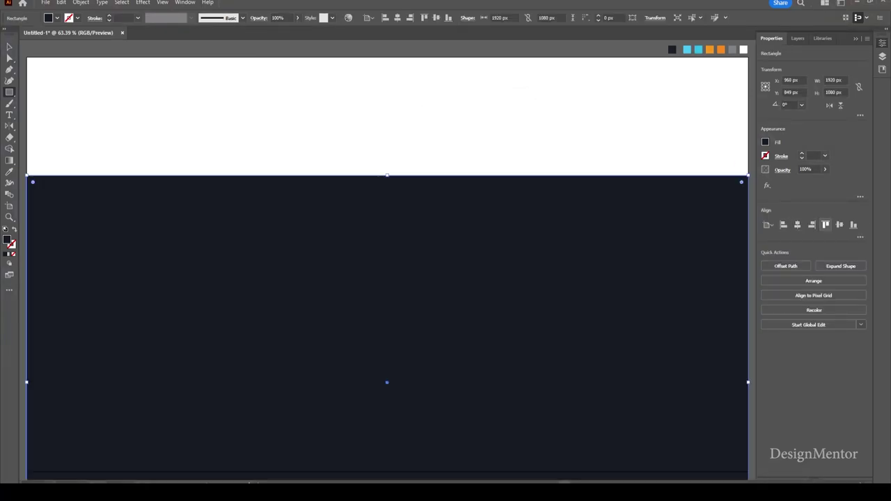
click(839, 224)
key(v)
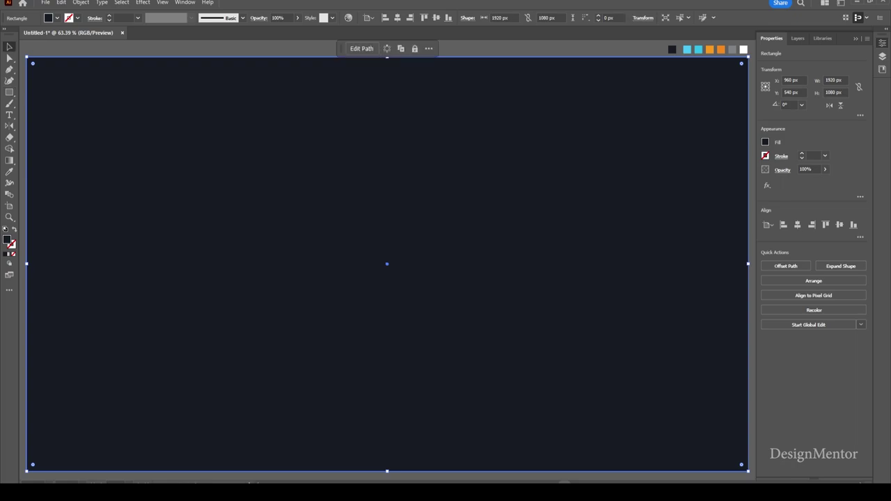
click(81, 2)
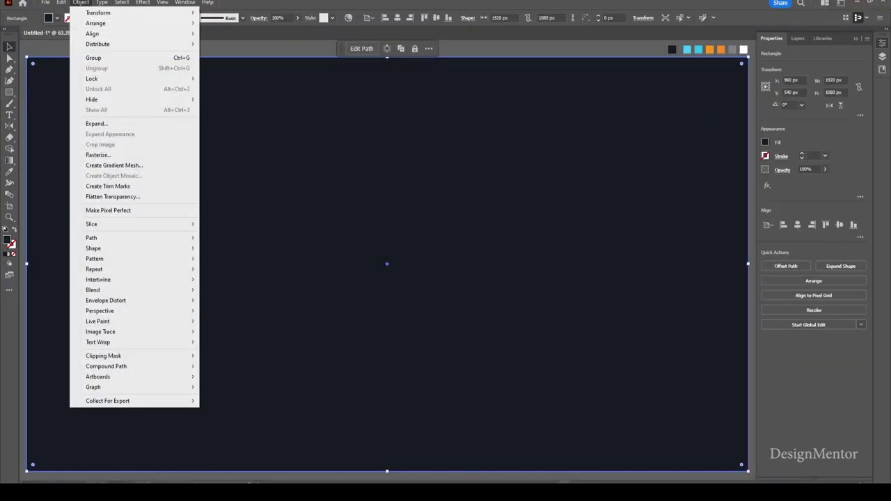
click(221, 78)
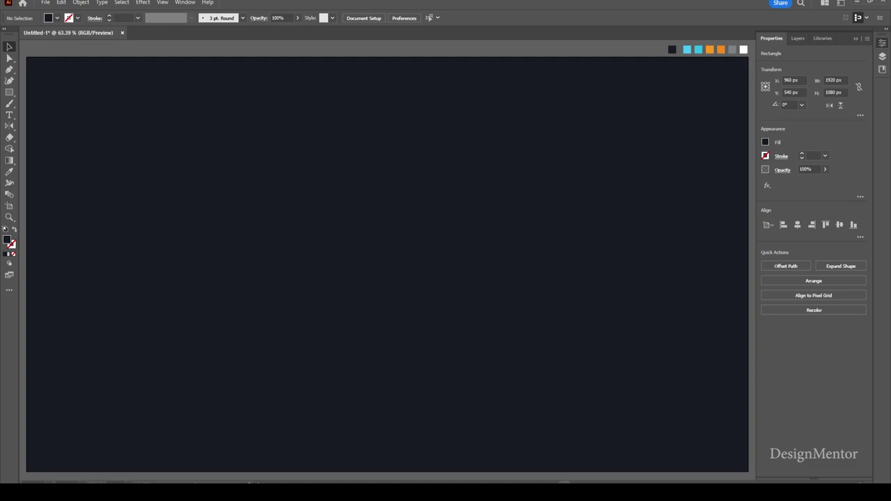
Step: Set new shapes to no fill with a white stroke
click(57, 17)
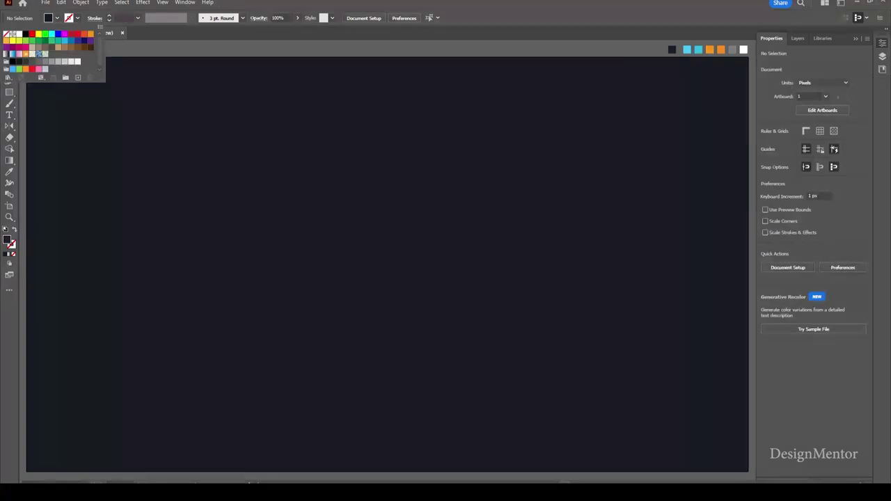
click(6, 34)
click(77, 18)
click(19, 34)
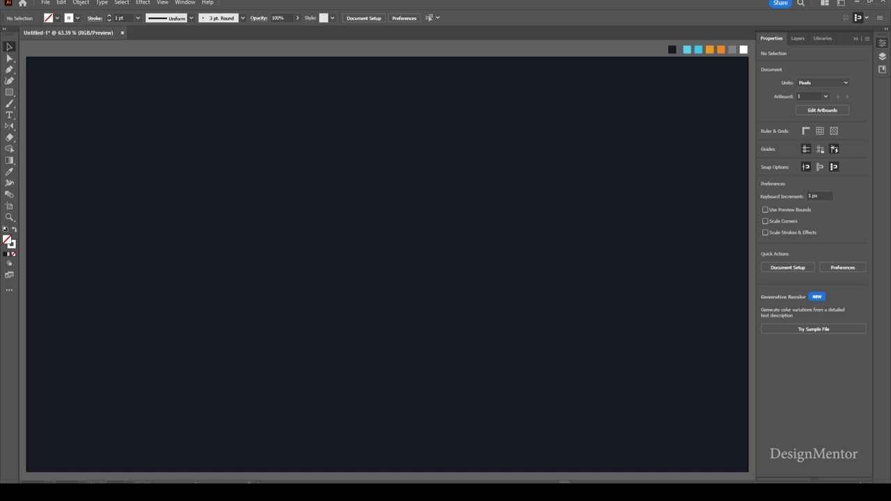
click(9, 92)
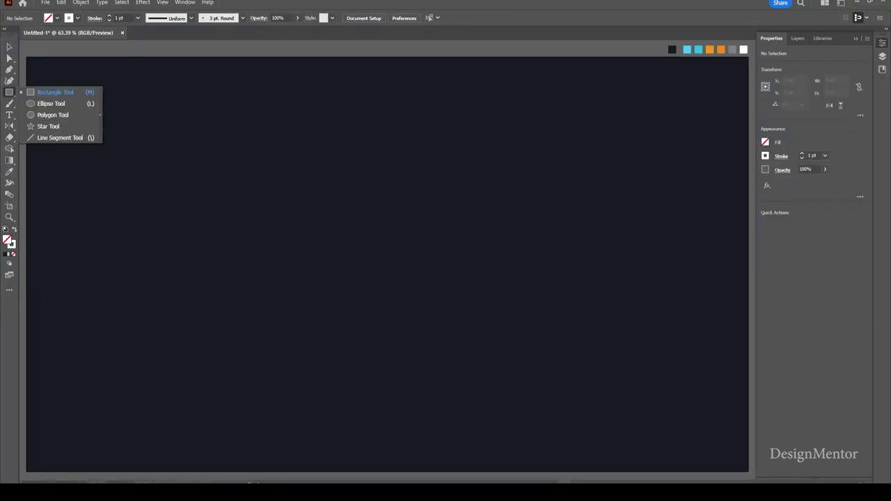
Step: Draw a 580×580 px circle centred on the artboard
click(48, 103)
click(445, 240)
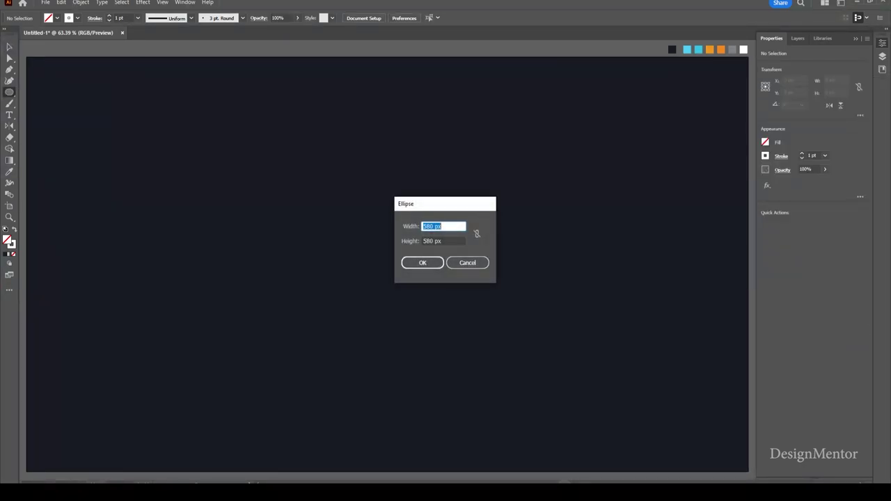
key(Tab)
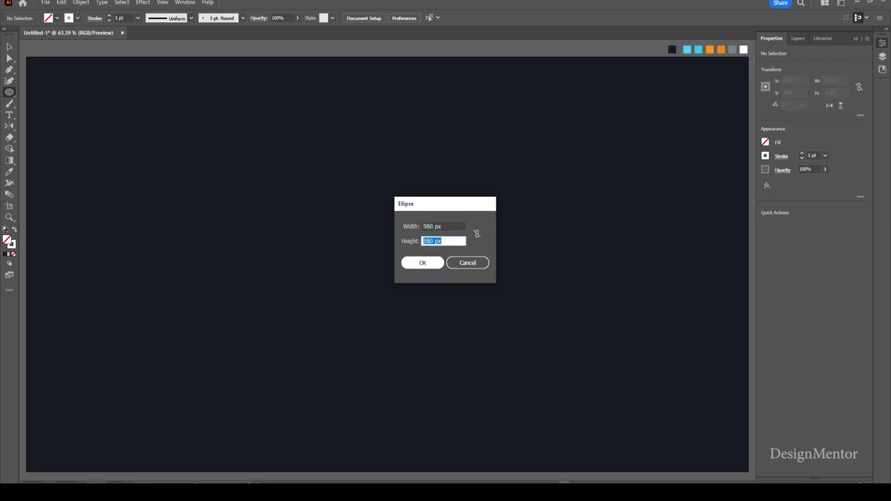
key(Return)
click(797, 224)
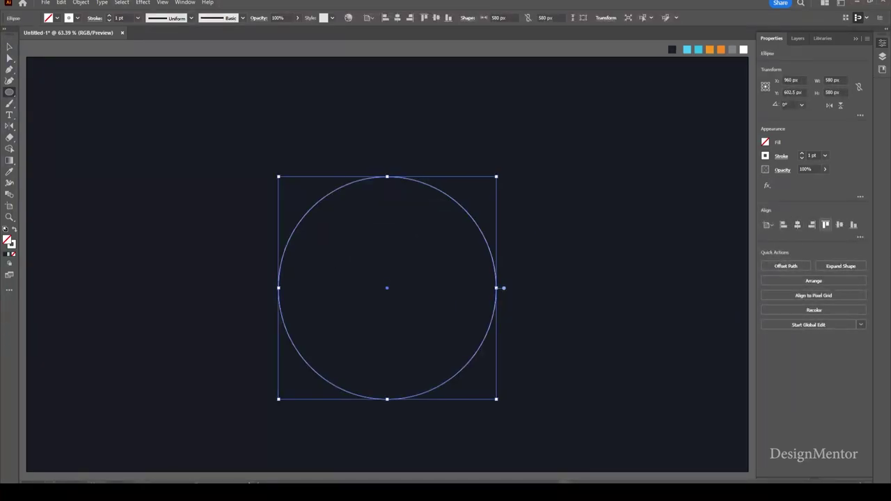
click(839, 224)
key(v)
Step: Paste a copy of the circle in front, shift it right to X 1260 px, and select both
click(351, 133)
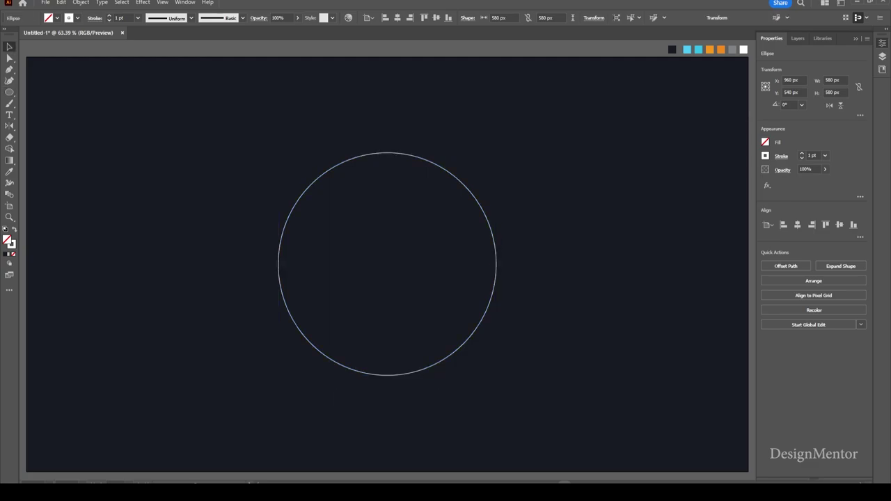
click(386, 152)
click(61, 2)
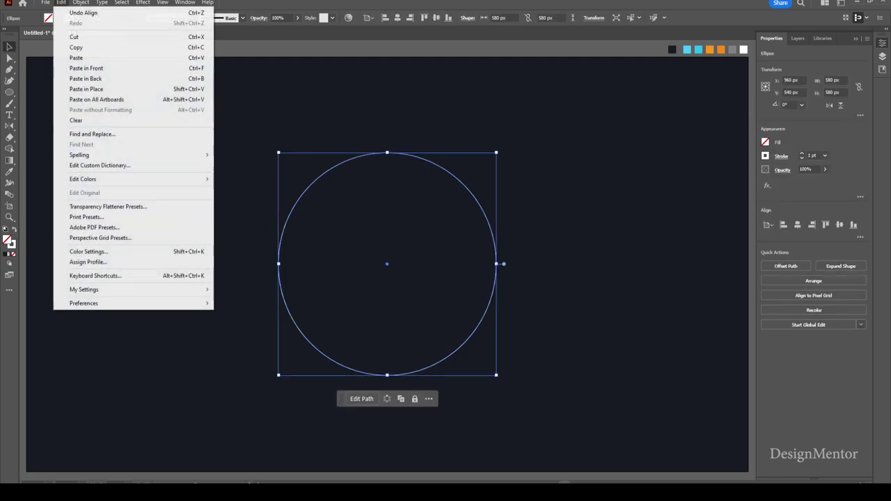
click(76, 47)
click(61, 2)
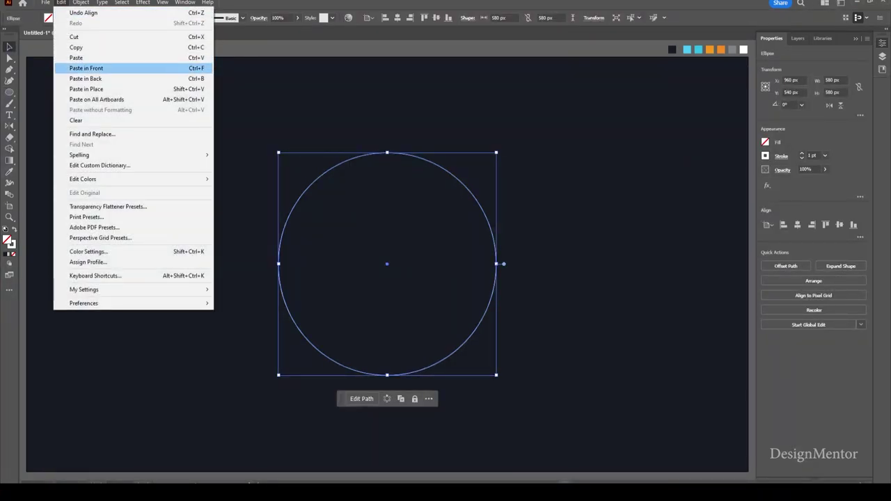
click(86, 68)
key(shift+Right)
key(shift+Right)
key(shift+Right)
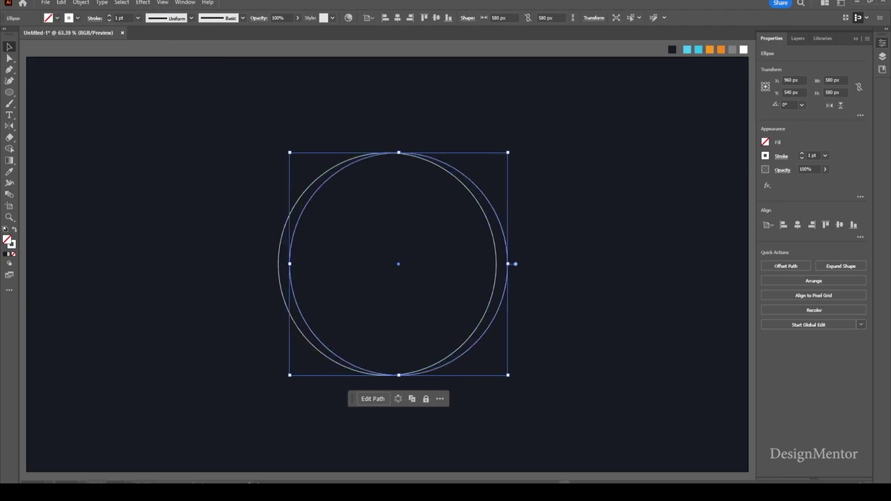
key(shift+Right)
key(shift+Right)
key(shift+Right)
key(shift+Right)
key(shift+Right)
key(shift+Right)
key(shift+Right)
key(shift+Right)
key(shift+Right)
key(shift+Right)
key(shift+Right)
key(shift+Right)
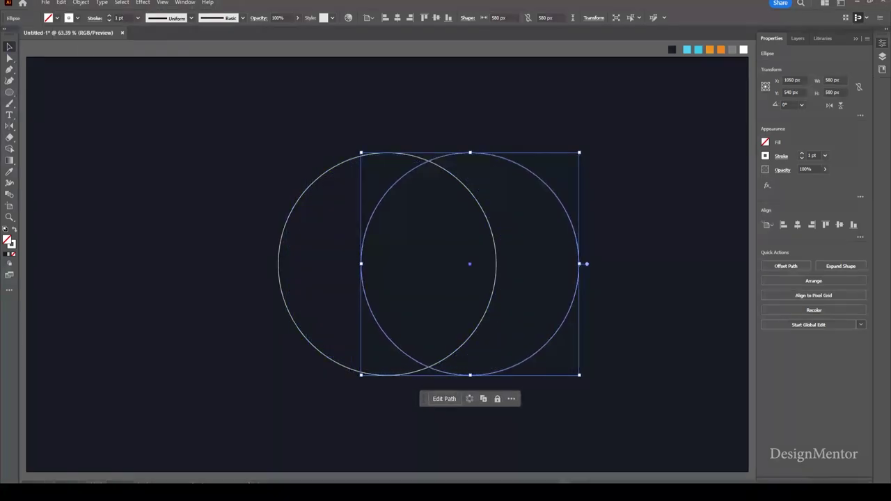
key(shift+Right)
key(shift+Right)
key(shift+Right)
key(shift+Right)
key(shift+Right)
key(shift+Right)
key(shift+Right)
key(shift+Right)
key(shift+Right)
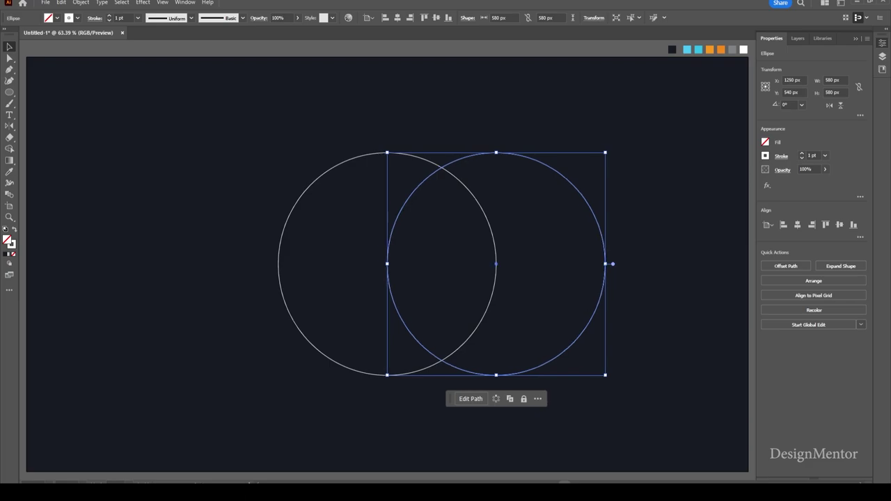
drag(368, 116, 497, 205)
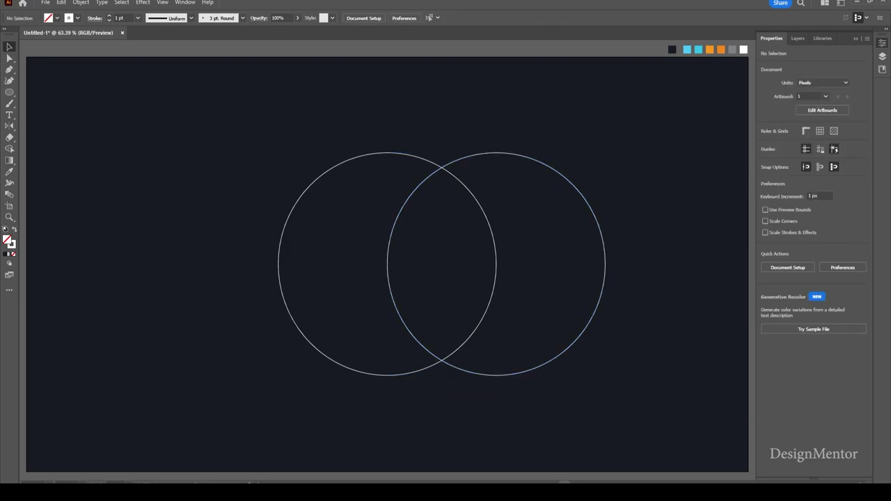
Step: Remove both outer crescents with Shape Builder, leaving only the overlapping lens
key(shift+m)
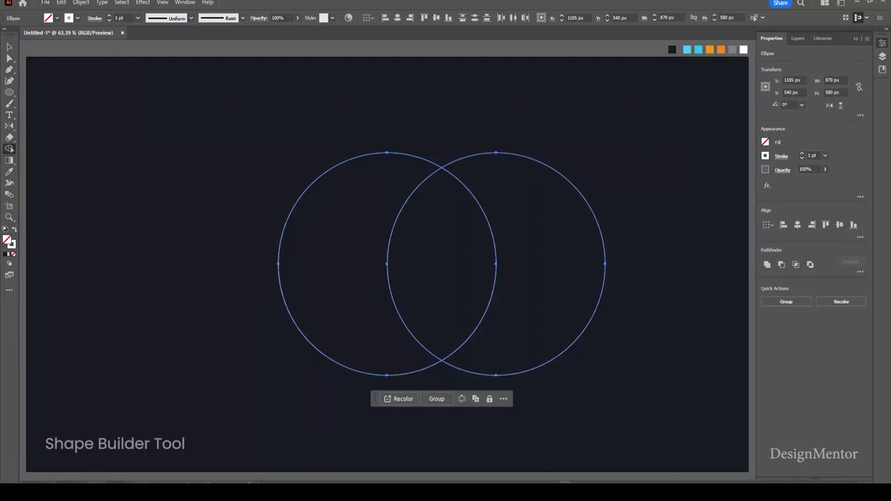
alt+click(327, 265)
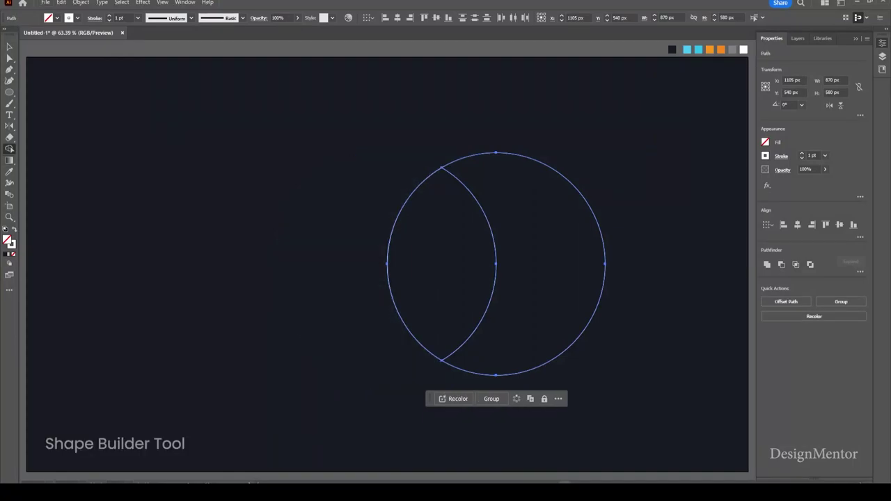
alt+click(550, 265)
key(v)
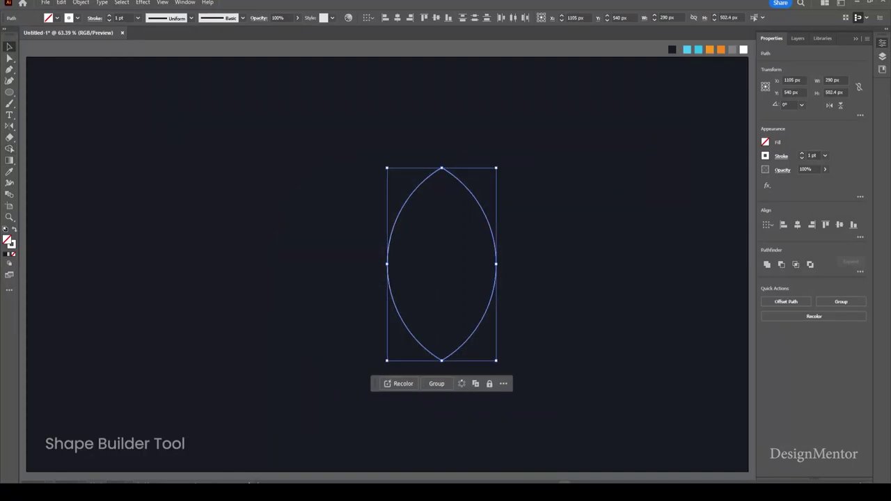
click(480, 240)
click(496, 239)
Step: Fill the lens with cyan, centre a copy on the artboard and delete the leftover original
key(i)
click(698, 49)
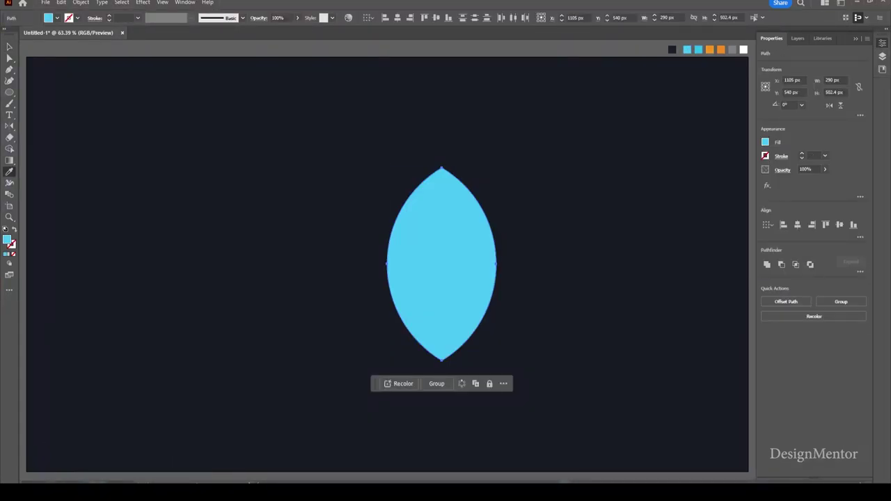
key(v)
key(ctrl+shift+a)
key(ctrl+a)
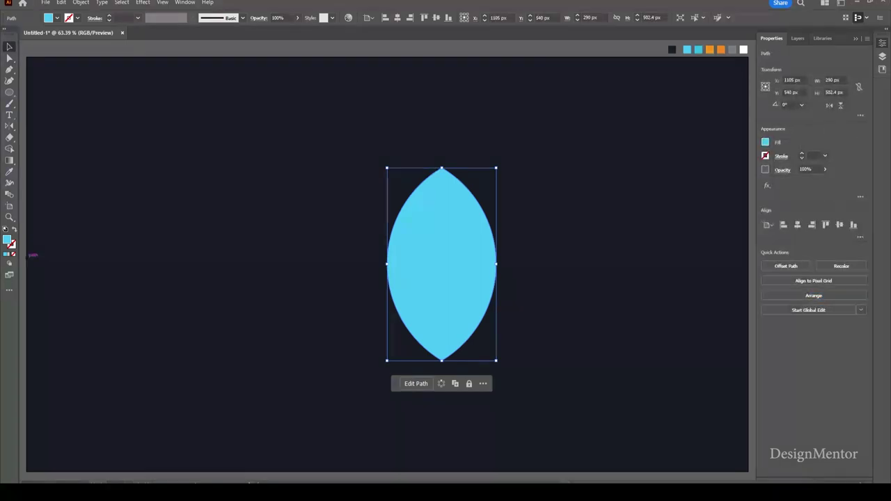
click(796, 224)
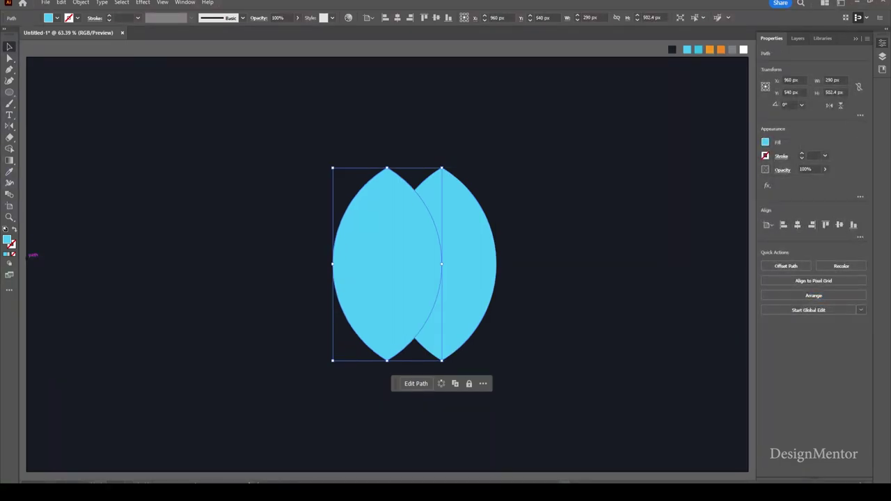
key(ctrl+shift+a)
click(466, 265)
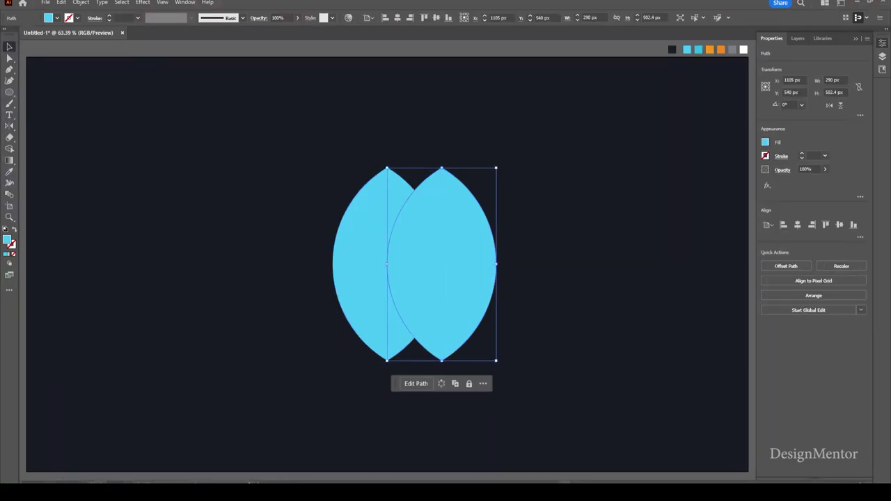
key(Delete)
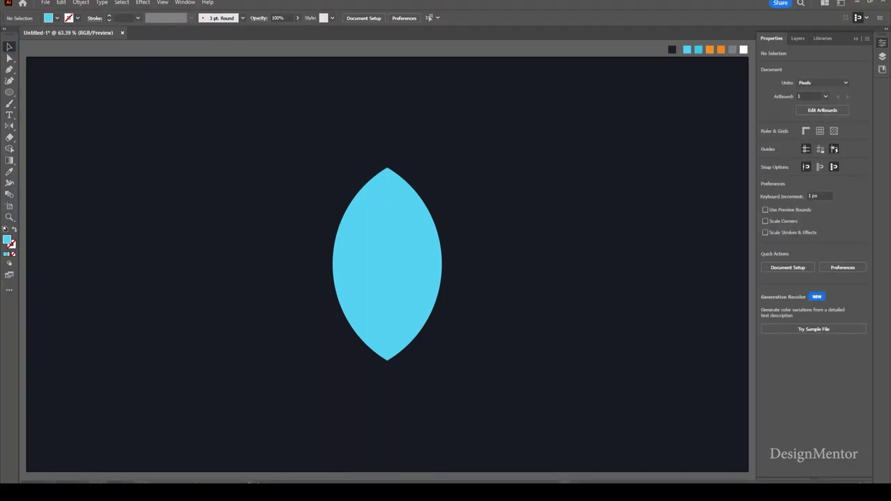
Step: Set no fill and draw a 580×580 px circle centred on the artboard
click(57, 18)
click(6, 33)
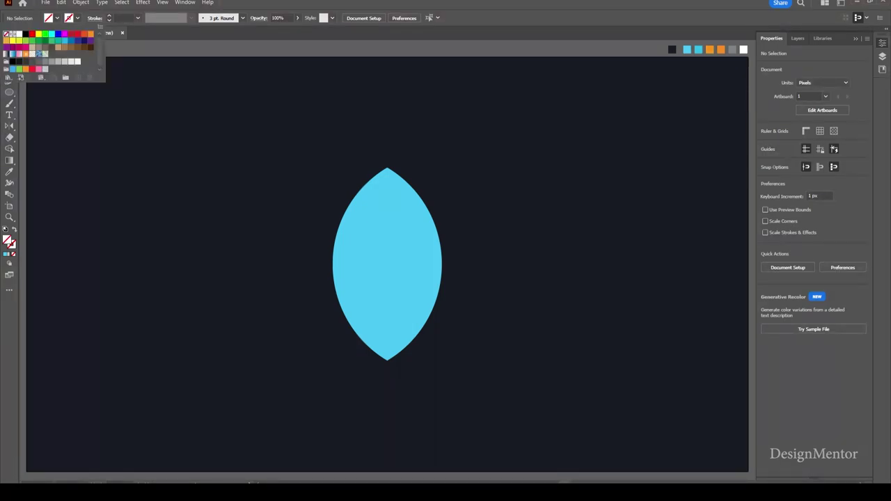
key(Escape)
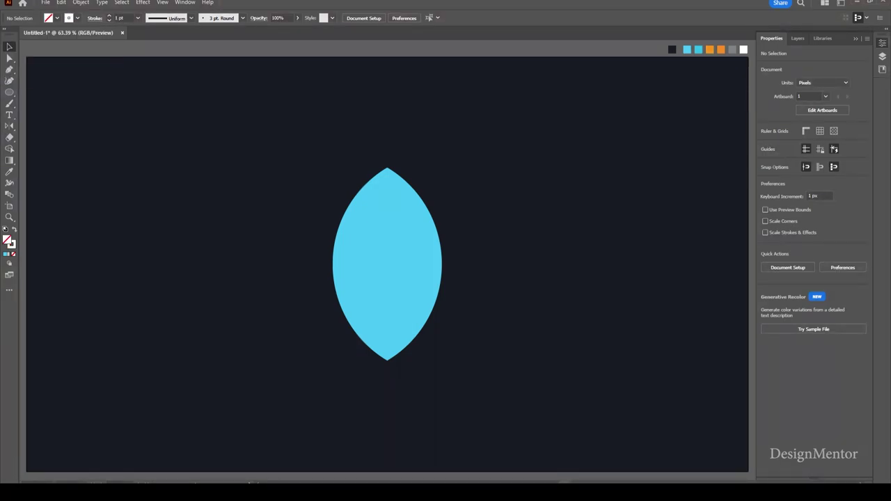
key(l)
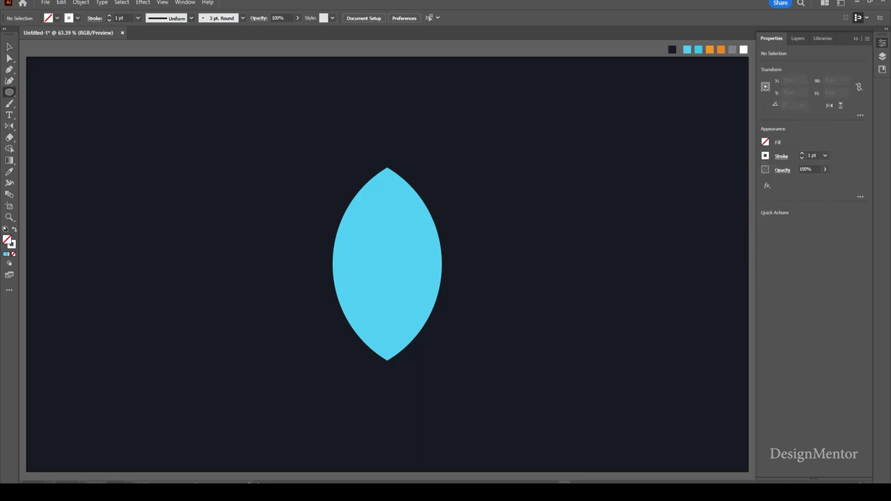
click(387, 264)
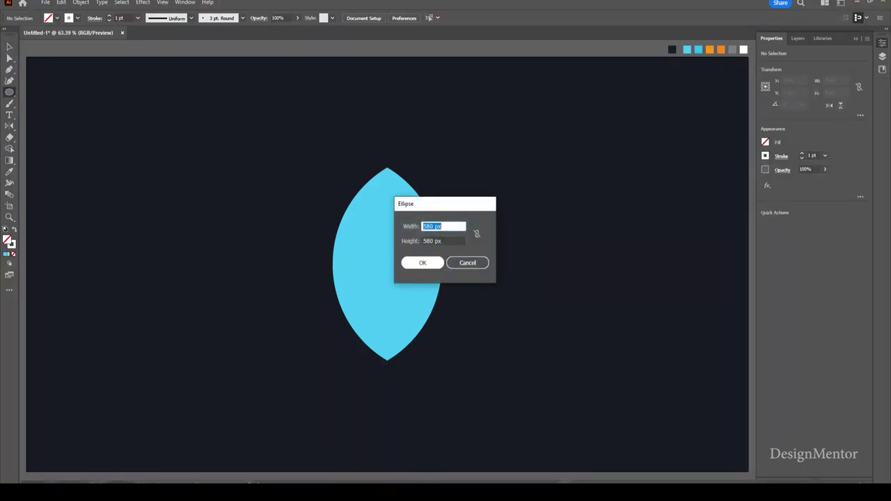
key(Return)
click(796, 224)
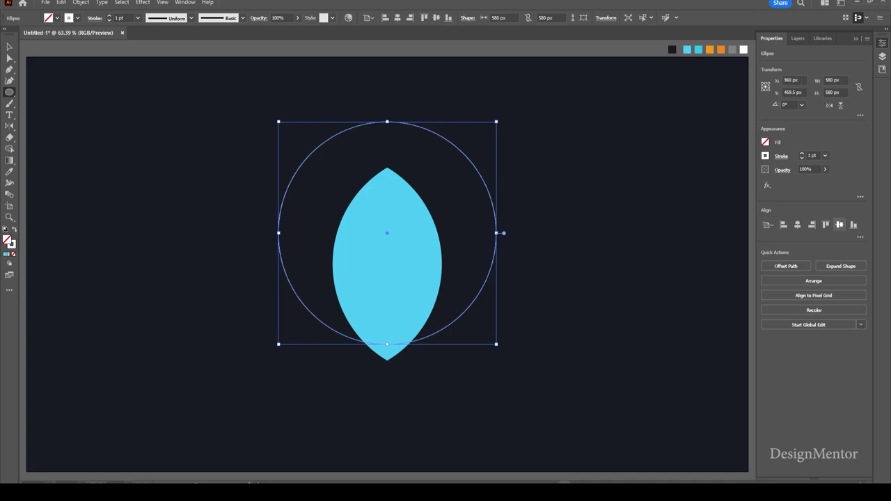
click(840, 224)
Step: Nudge the circle right and down to X 1222, Y 670 px across the lens's lower right
key(v)
key(shift+Right)
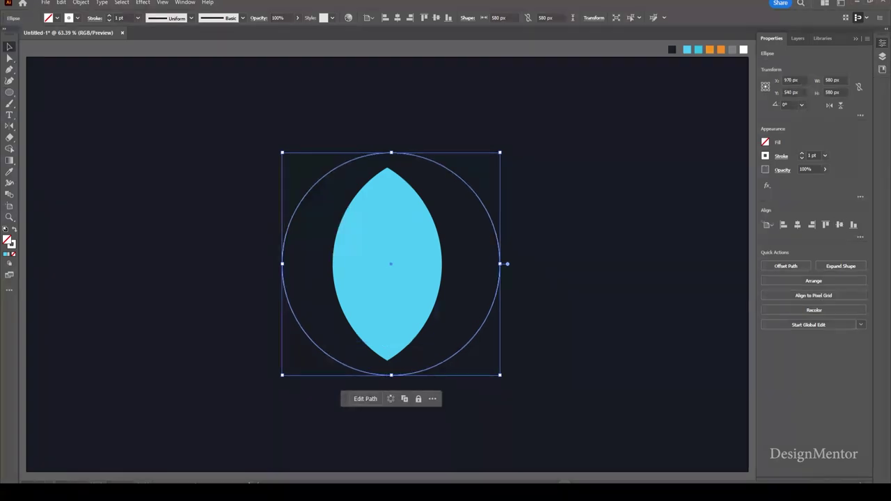
key(shift+Right)
key(shift+Right)
key(shift+Right)
key(shift+Right)
key(shift+Right)
key(shift+Right)
key(shift+Right)
key(shift+Right)
key(shift+Down)
key(shift+Down)
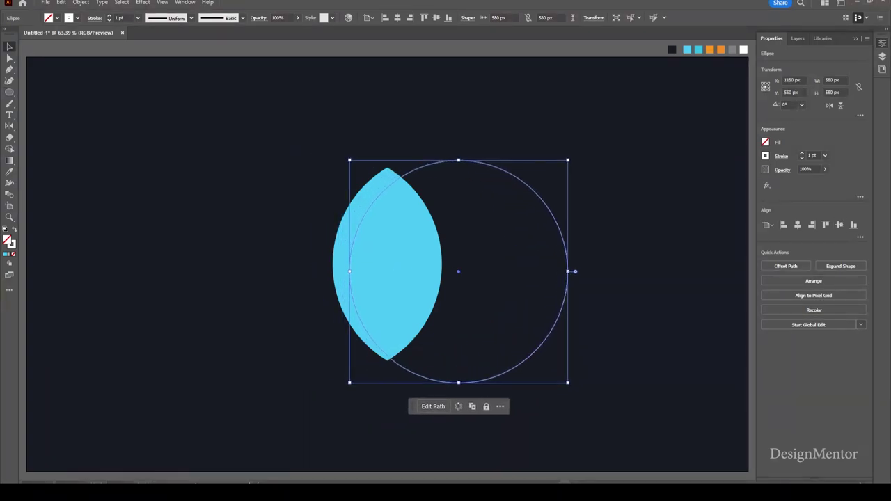
key(shift+Down)
key(shift+Down)
key(shift+Down)
key(shift+Down)
key(shift+Right)
key(shift+Right)
key(shift+Right)
key(shift+Right)
key(shift+Right)
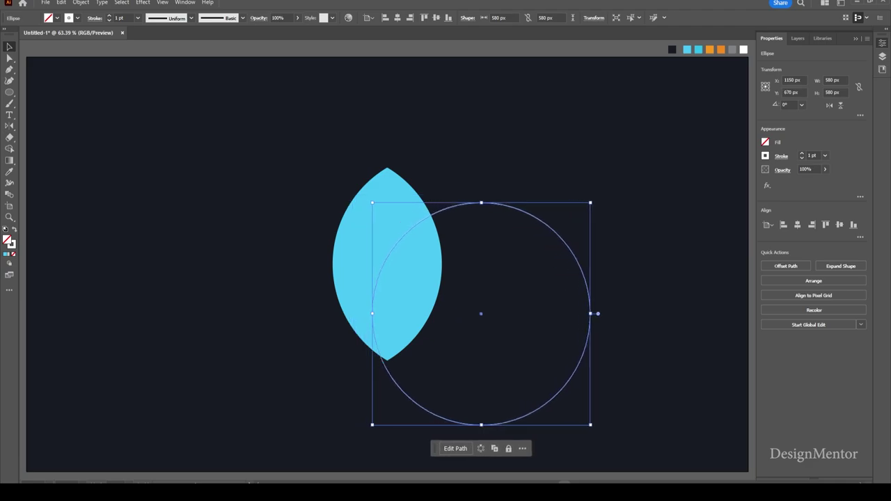
key(shift+Right)
key(shift+Down)
key(shift+Down)
key(shift+Down)
key(shift+Down)
key(shift+Right)
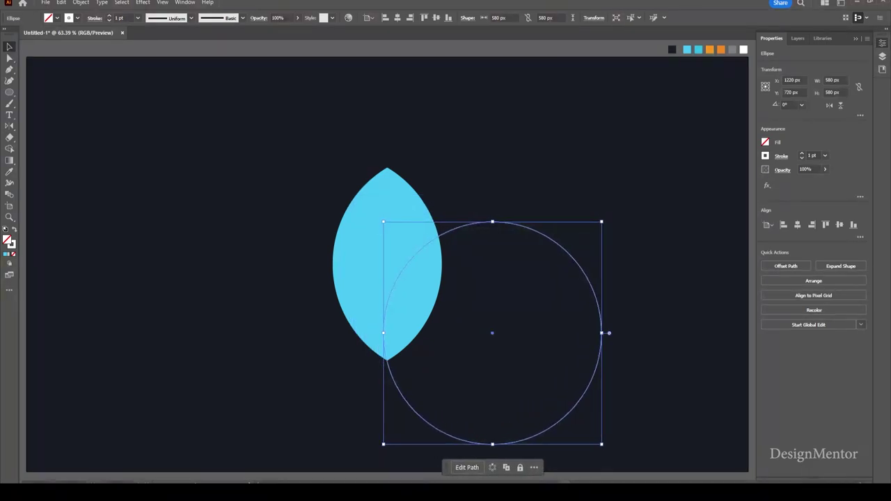
key(shift+Right)
key(shift+Up)
key(shift+Up)
key(shift+Up)
key(shift+Up)
key(shift+Left)
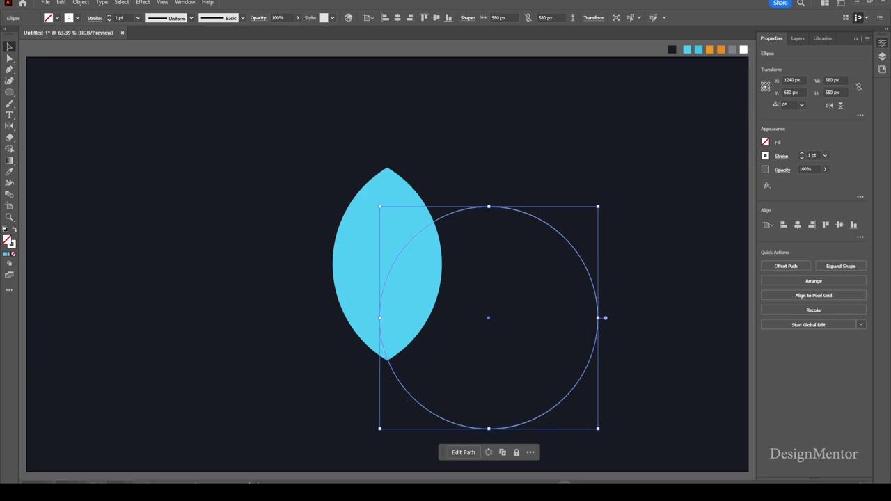
key(shift+Up)
key(shift+Left)
key(shift+Left)
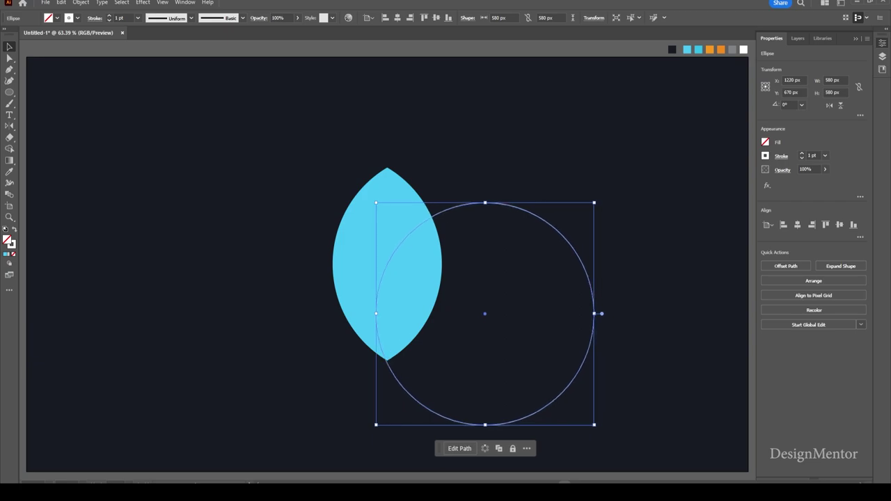
key(Right)
key(Right)
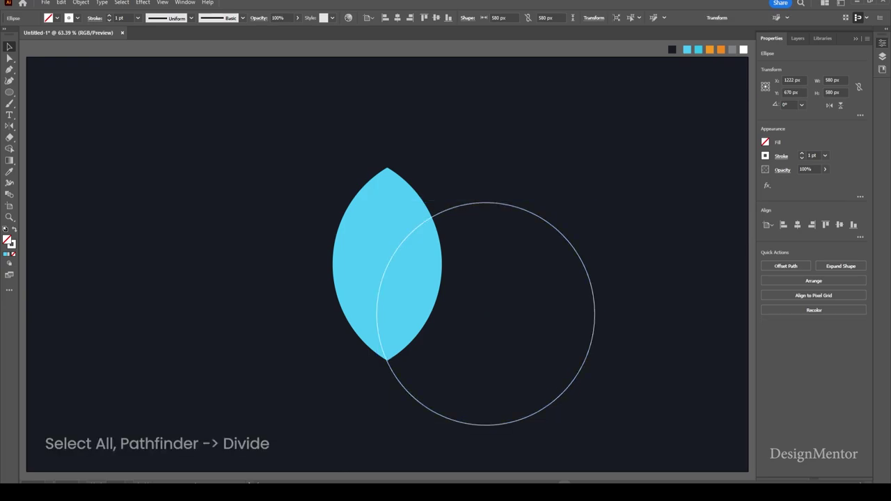
Step: Divide the leaf and circle into separate pieces with Pathfinder
drag(334, 149, 527, 279)
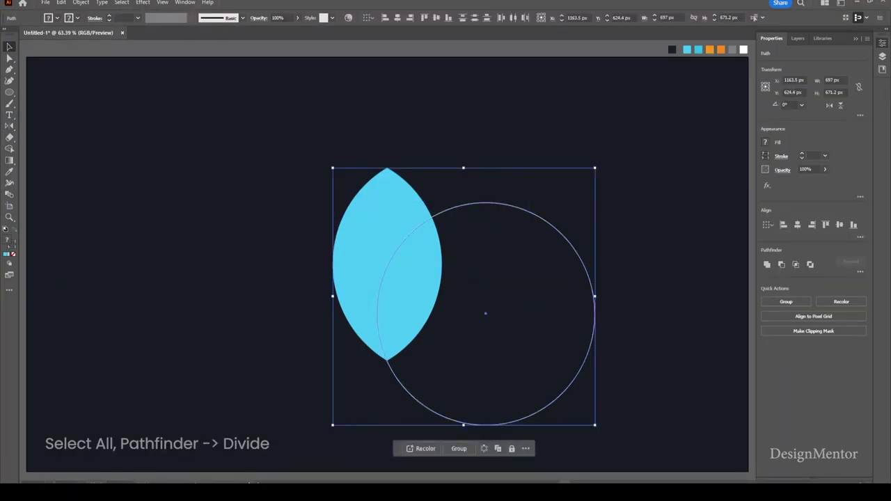
click(185, 3)
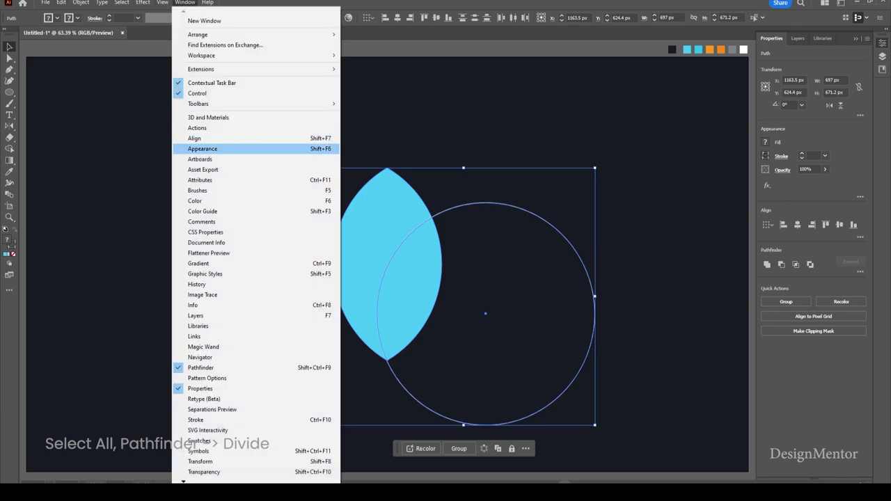
click(209, 149)
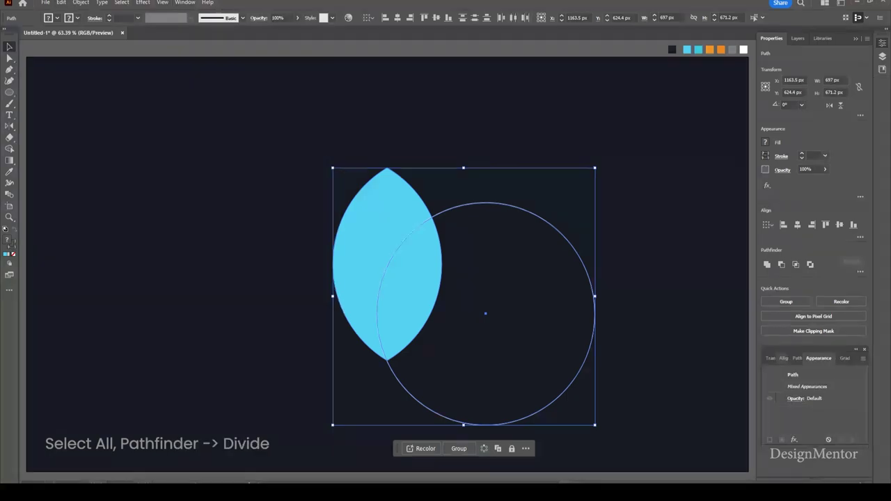
click(796, 357)
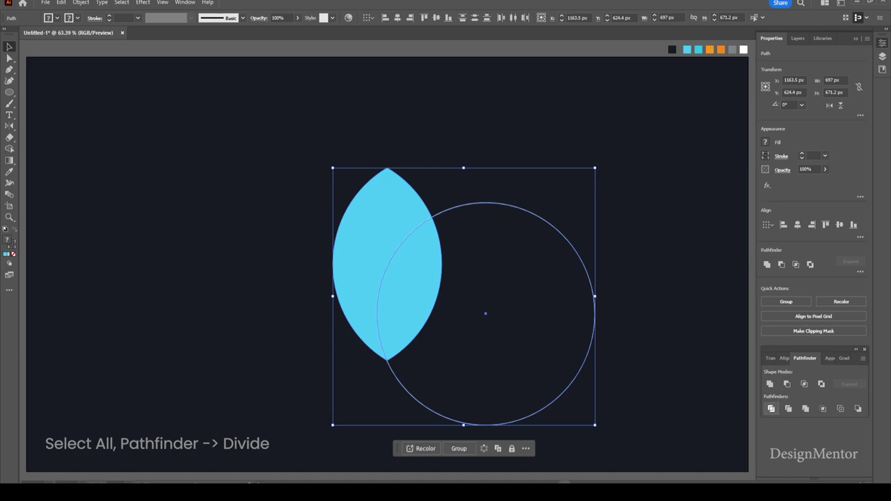
click(771, 408)
Step: Ungroup the divided pieces and select the leftover circle piece outside the leaf
key(ctrl+shift+a)
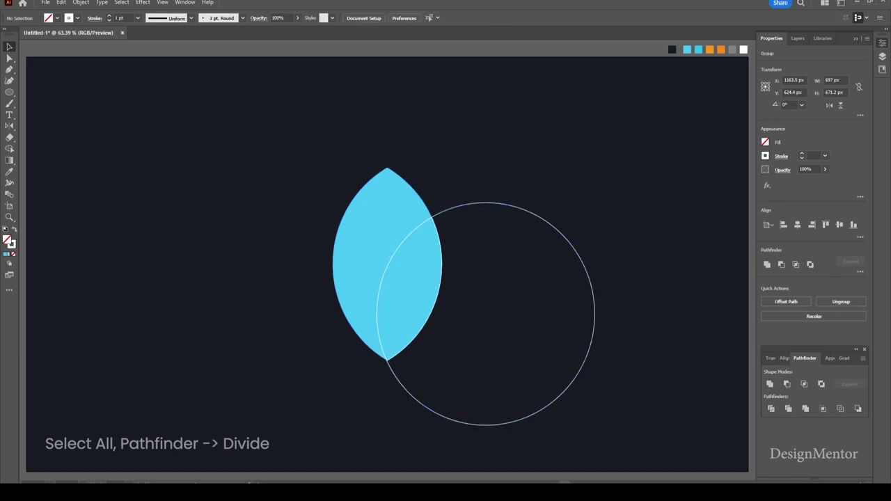
drag(315, 156, 493, 318)
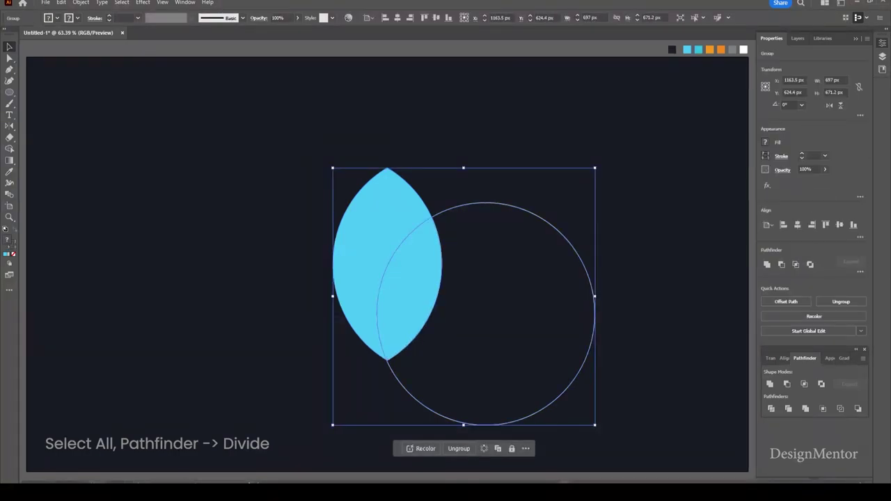
right_click(404, 224)
click(431, 362)
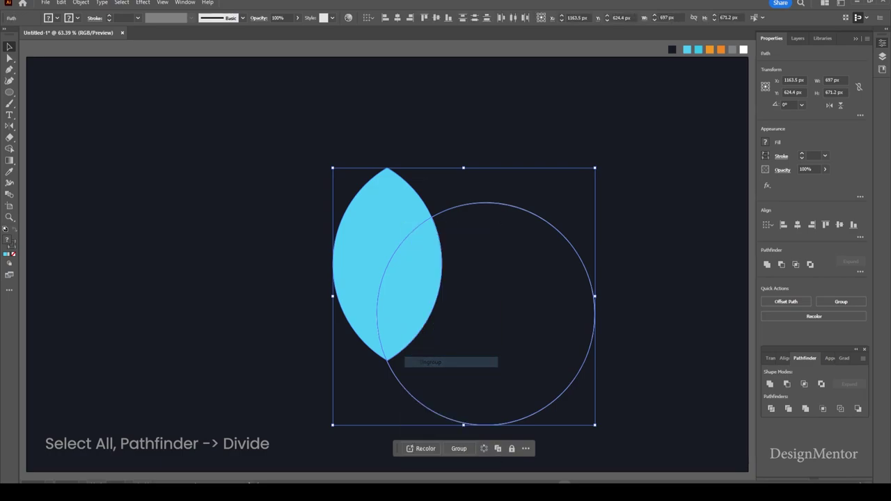
key(ctrl+shift+a)
click(490, 203)
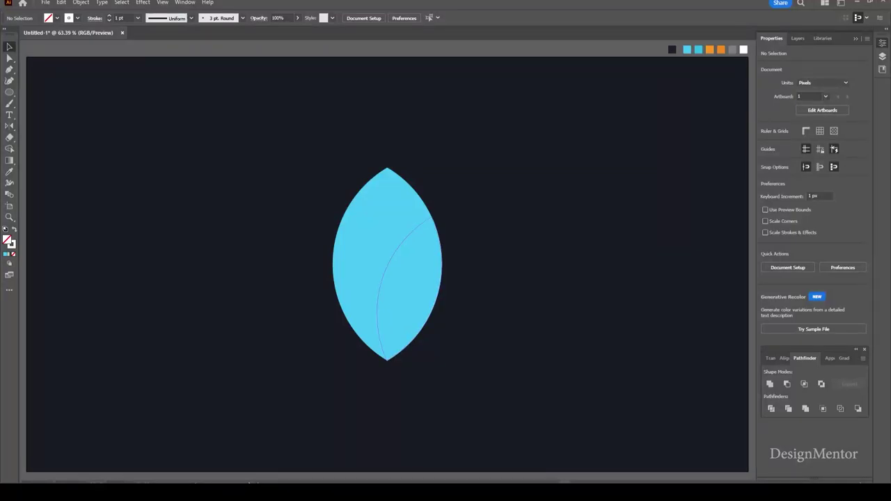
Step: Set the right crescent's stroke weight to 0 and fill it with the darker cyan
click(418, 292)
click(120, 17)
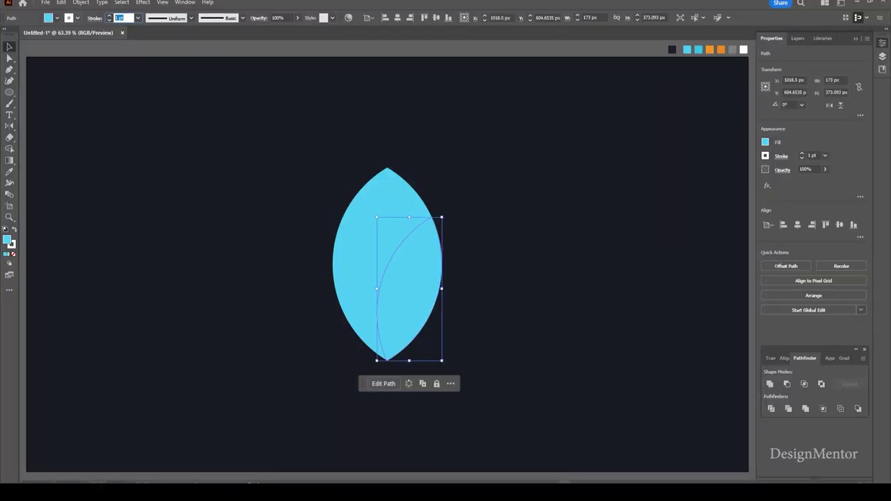
text(0)
key(Return)
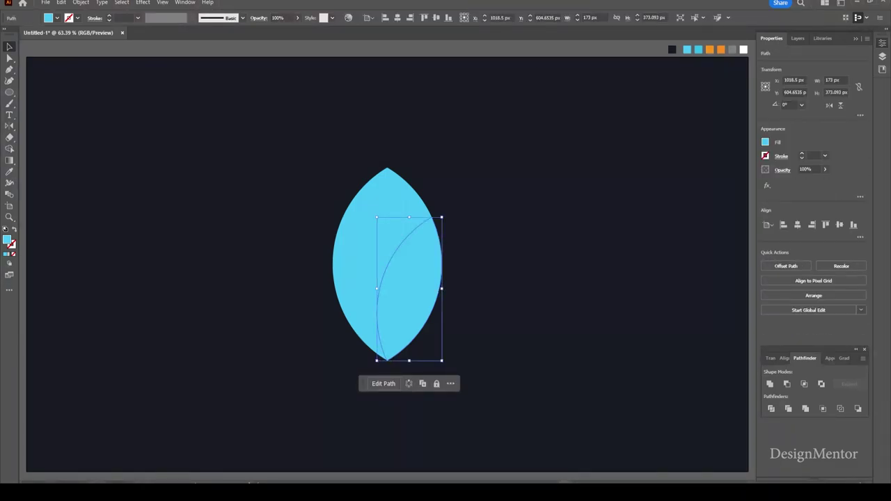
key(shift+m)
click(412, 292)
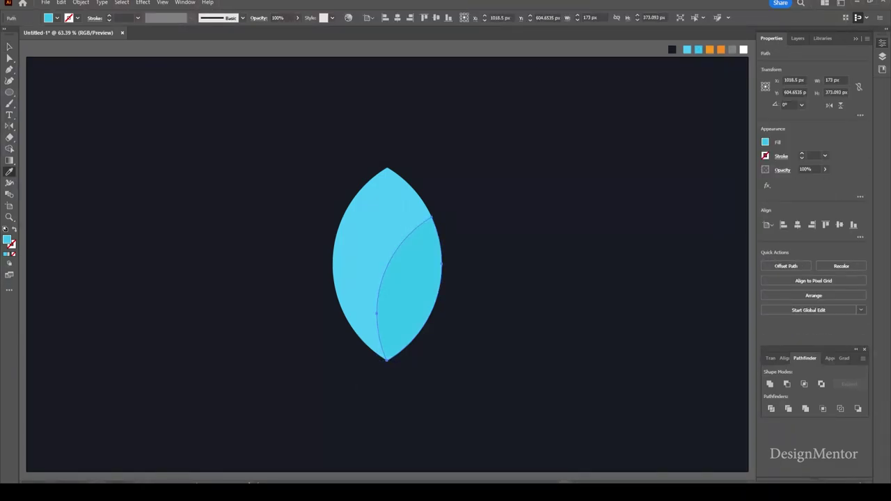
key(v)
drag(293, 302, 448, 155)
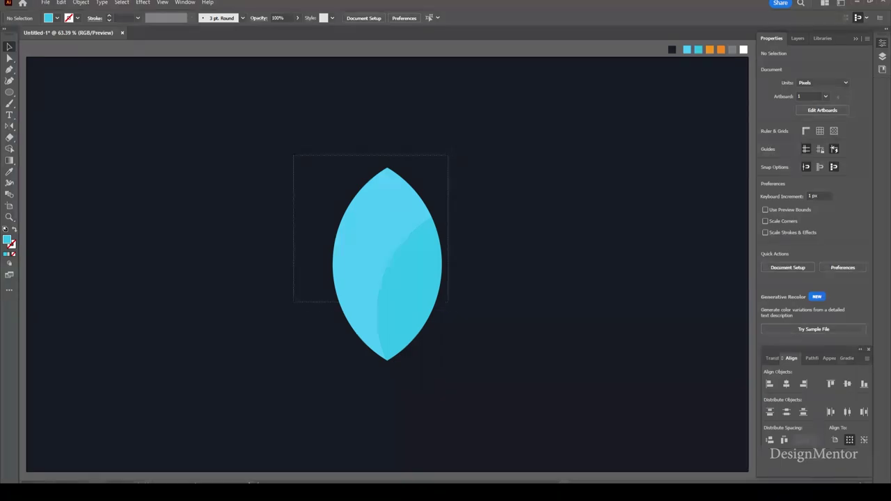
key(ctrl+shift+a)
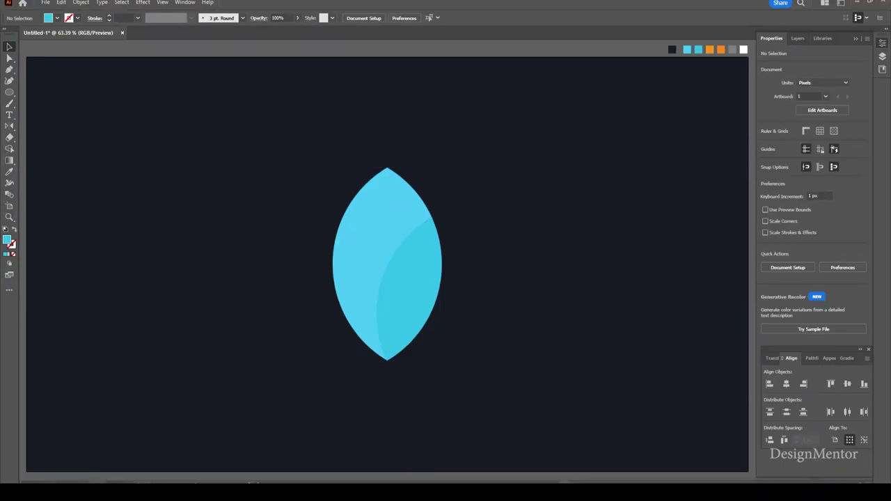
Step: Group the two leaf pieces into one petal
drag(301, 157, 460, 375)
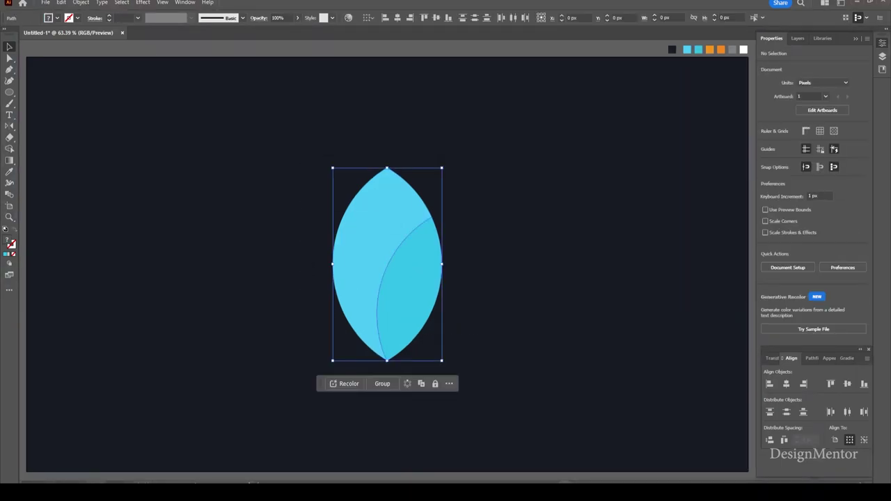
right_click(406, 220)
click(428, 335)
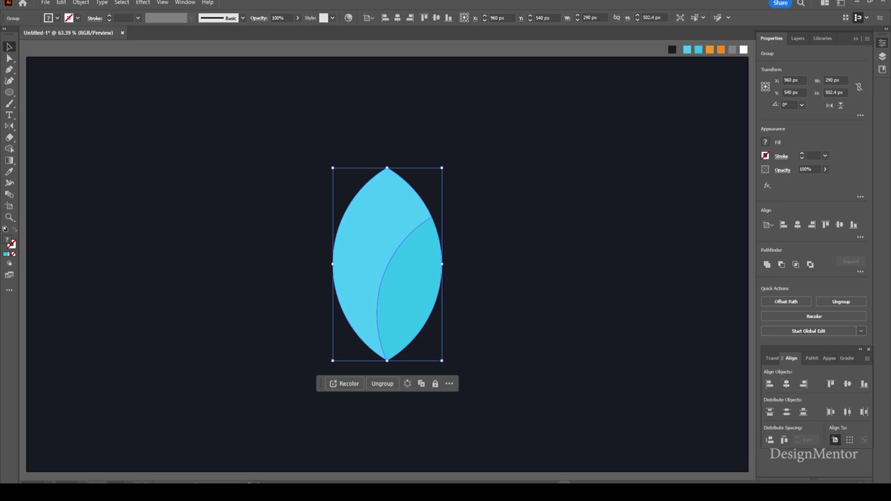
Step: Nudge the leaf group up to Y 270 px near the artboard top
key(ctrl+shift+a)
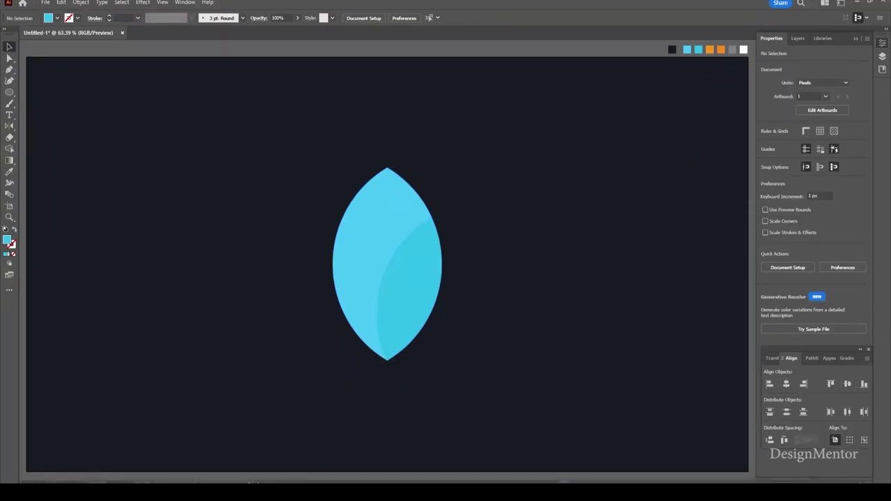
key(ctrl+a)
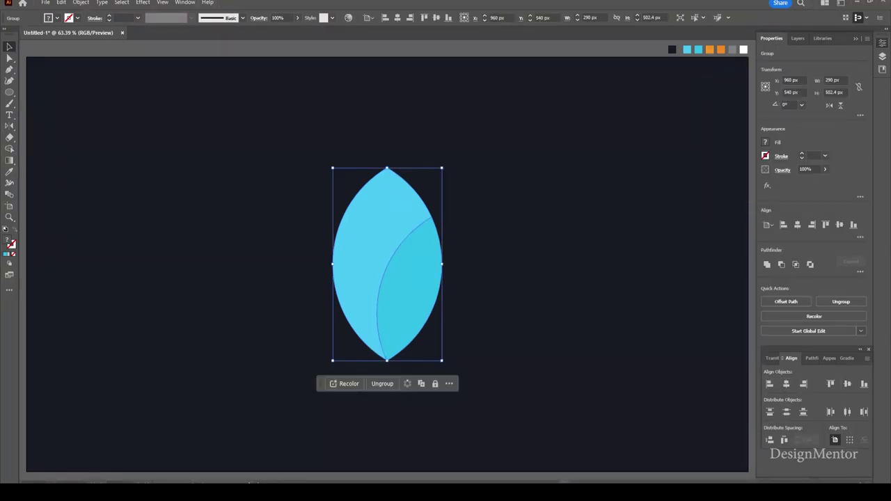
key(shift+Up)
key(shift+Up)
key(shift+Up)
key(shift+Up)
key(shift+Up)
key(shift+Up)
key(shift+Up)
key(shift+Up)
key(shift+Up)
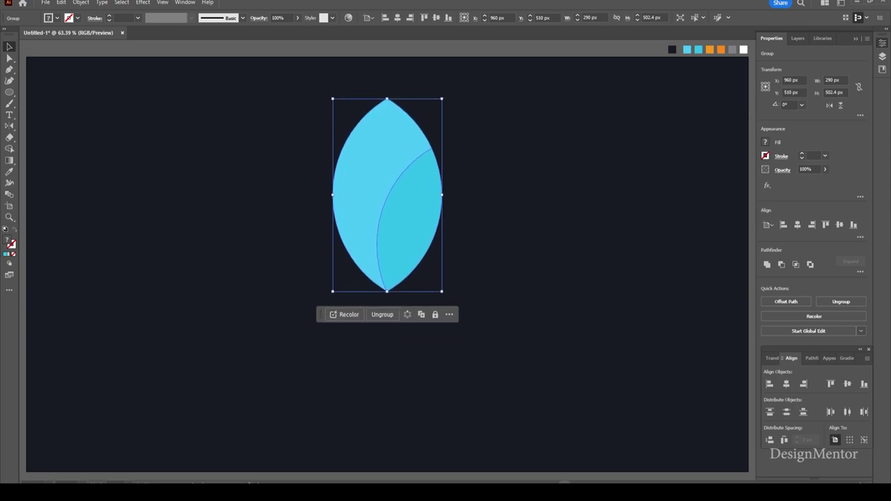
key(shift+Up)
key(shift+Up)
key(shift+Up)
key(shift+Up)
key(shift+Up)
key(shift+Up)
key(shift+Up)
key(shift+Up)
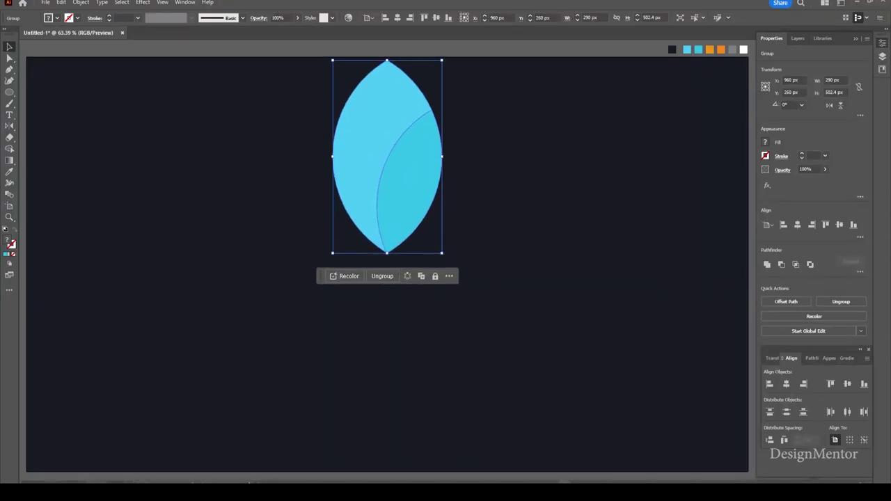
key(shift+Down)
key(shift+Up)
key(shift+Down)
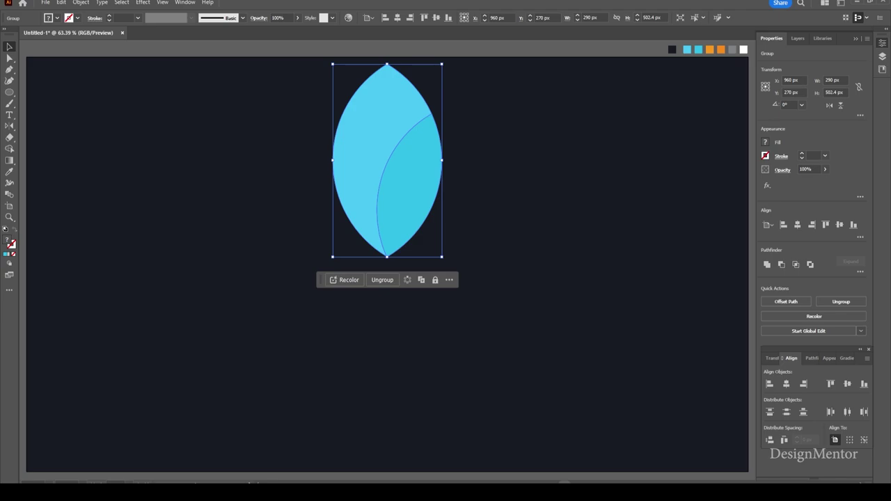
key(ctrl+shift+a)
Step: Set new shapes to no fill with a white stroke
click(58, 18)
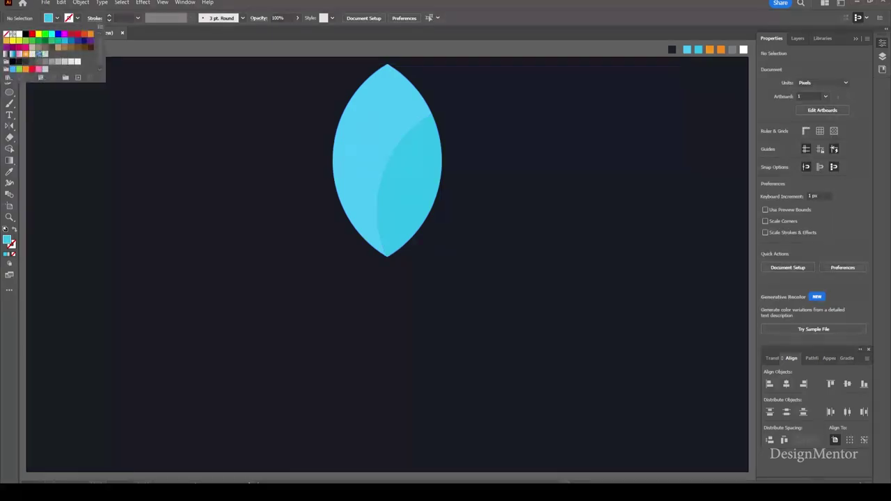
click(6, 33)
click(77, 18)
click(19, 33)
key(Escape)
key(l)
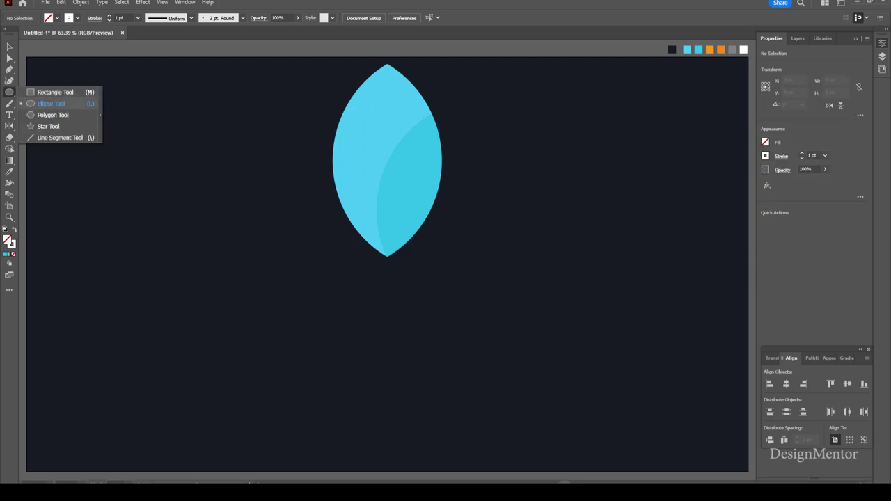
Step: Draw a 267 px horizontal line centred on the artboard at the leaf's bottom tip
drag(9, 92, 49, 136)
mouse_move(333, 64)
mouse_down()
mouse_move(332, 281)
mouse_move(449, 276)
mouse_up()
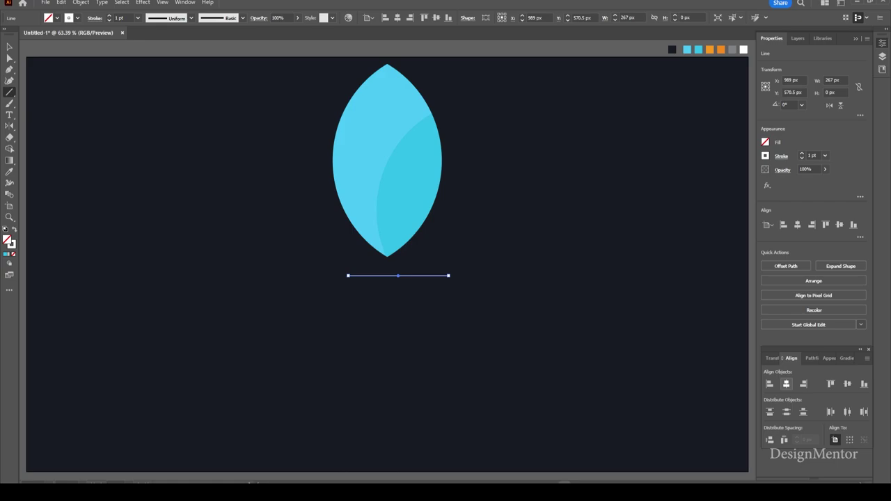
click(786, 384)
click(847, 383)
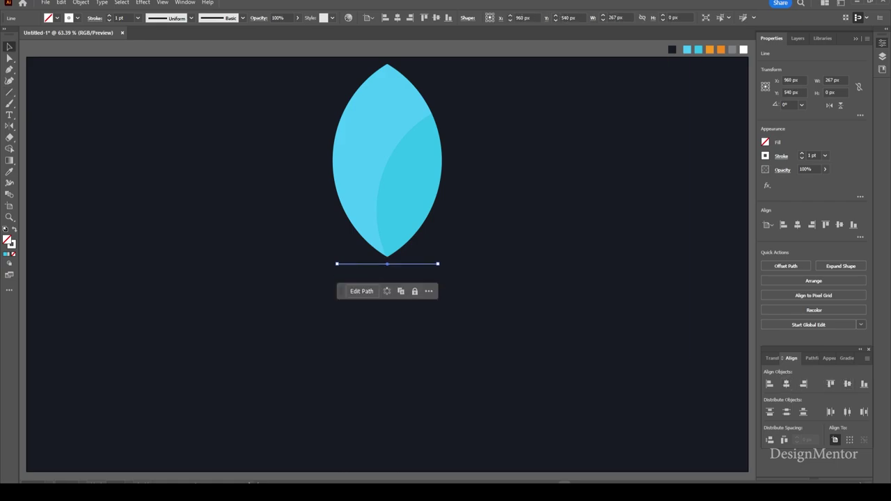
key(v)
key(ctrl+shift+a)
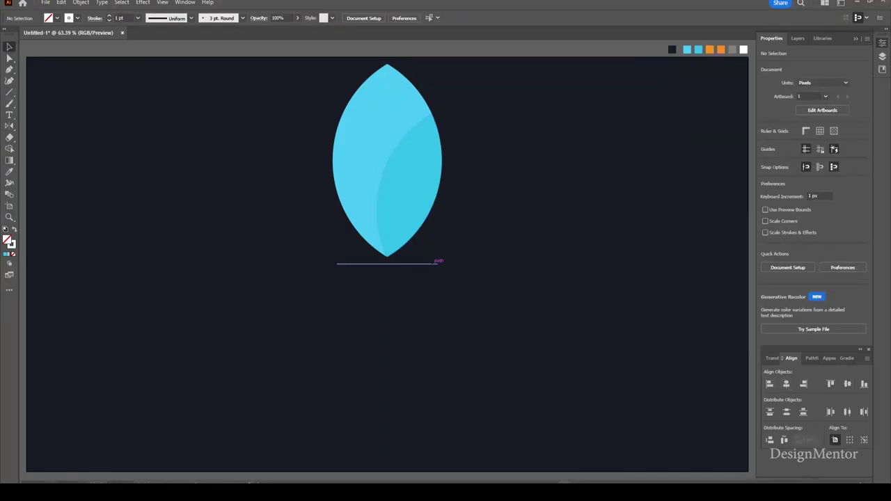
Step: Duplicate the line, rotate the copy to vertical and centre it on the artboard
click(436, 263)
mouse_move(436, 264)
mouse_down()
mouse_move(491, 259)
mouse_move(463, 332)
mouse_up()
key(e)
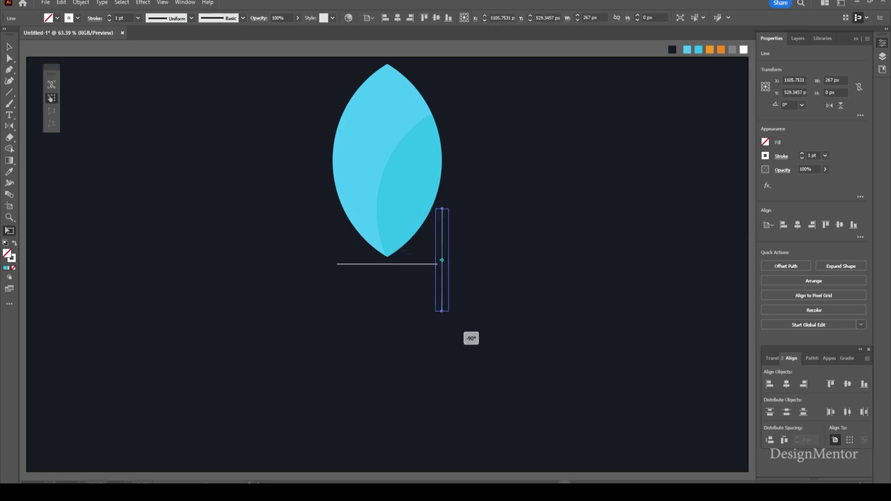
click(796, 224)
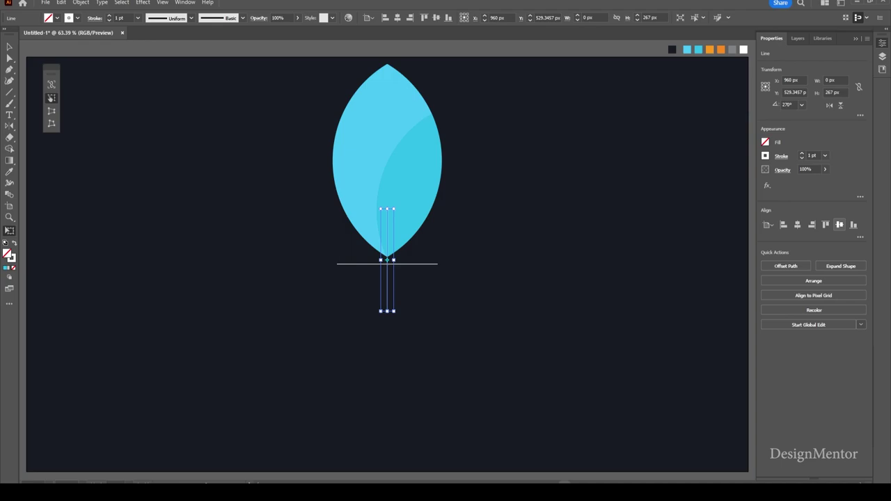
click(839, 224)
key(v)
key(ctrl+shift+a)
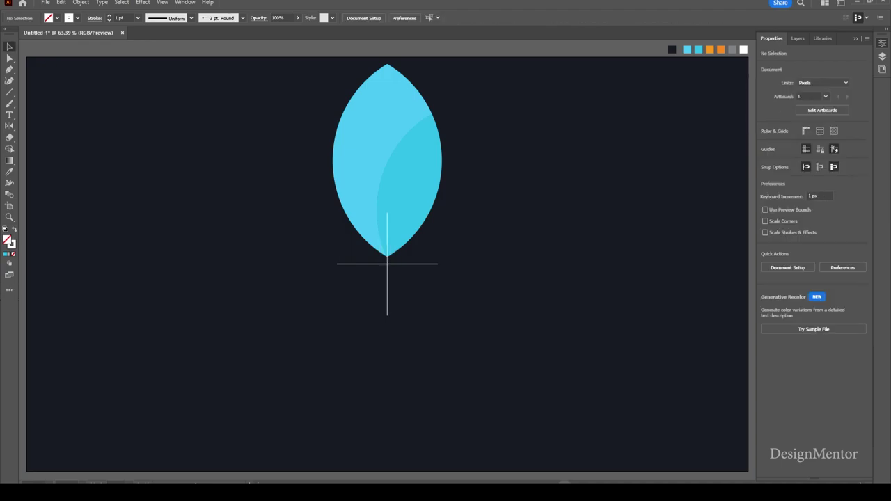
drag(334, 83, 362, 91)
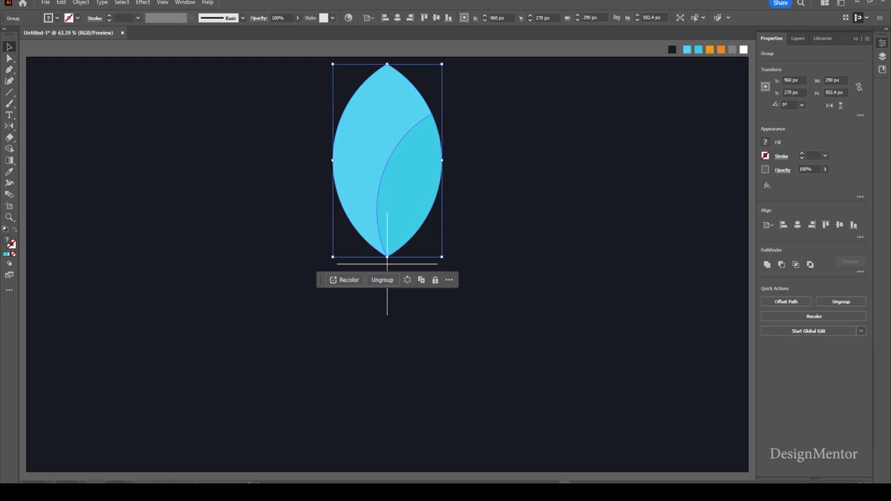
click(9, 115)
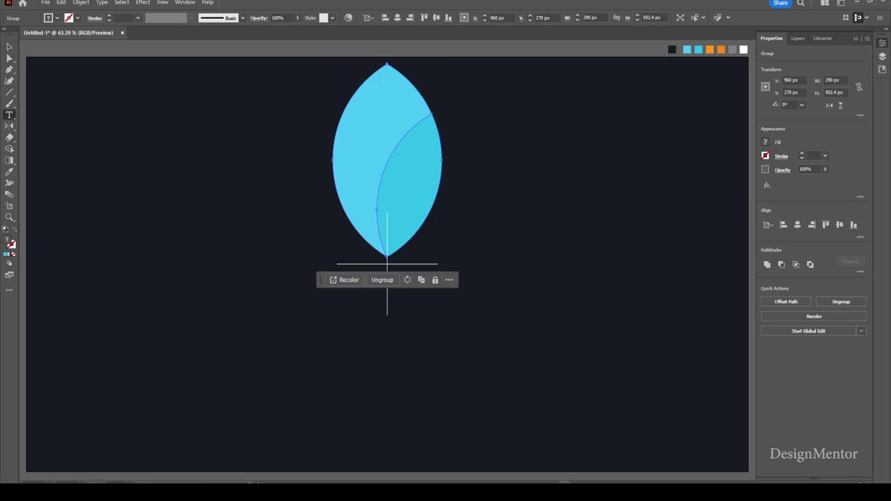
click(9, 137)
click(50, 137)
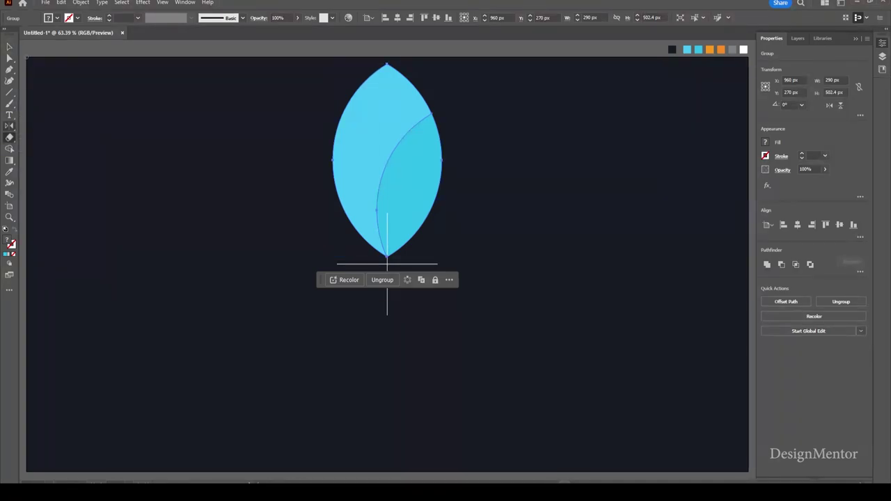
click(9, 126)
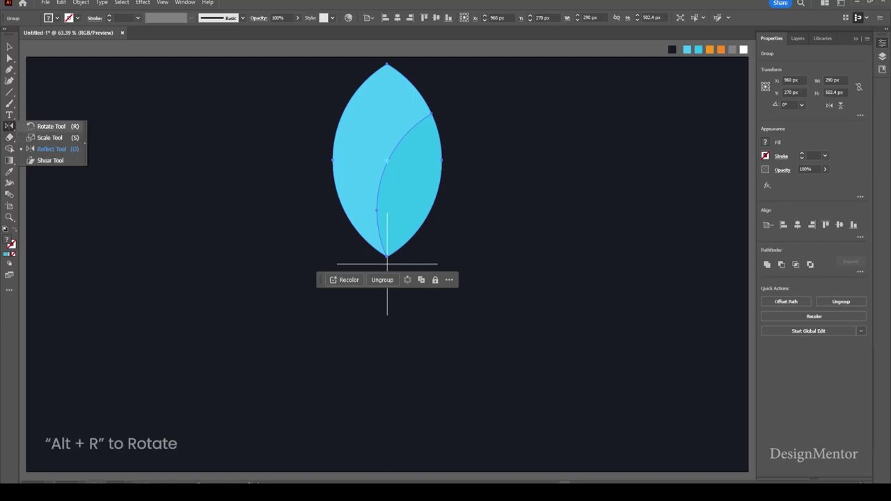
click(51, 126)
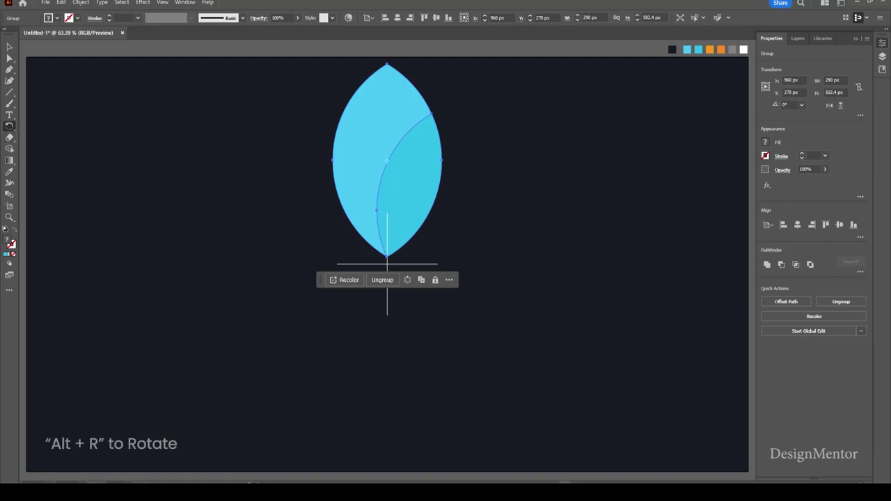
key(v)
click(387, 264)
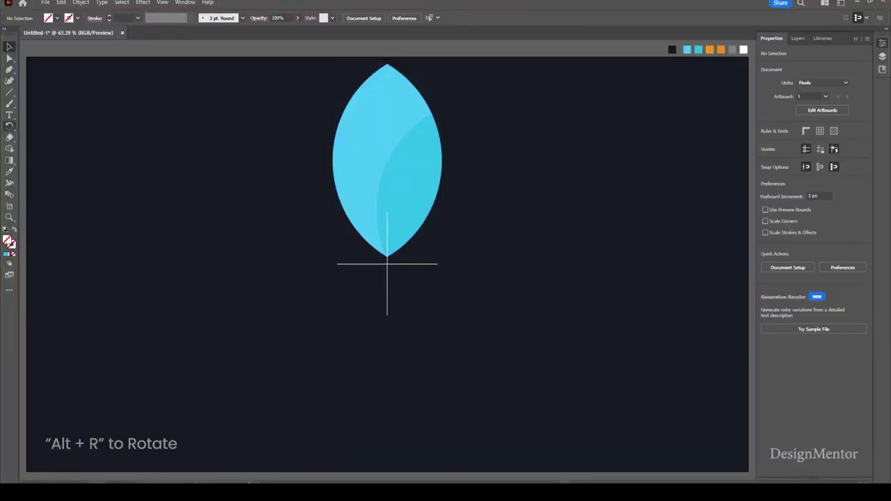
key(r)
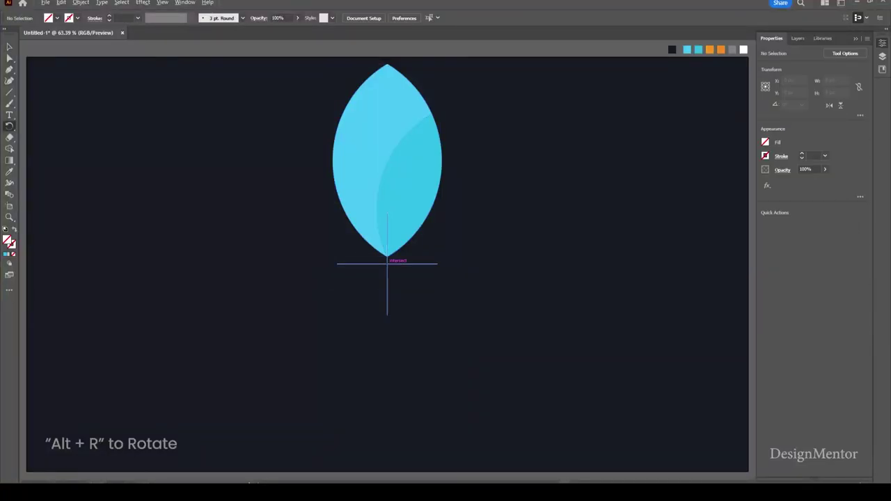
alt+click(387, 263)
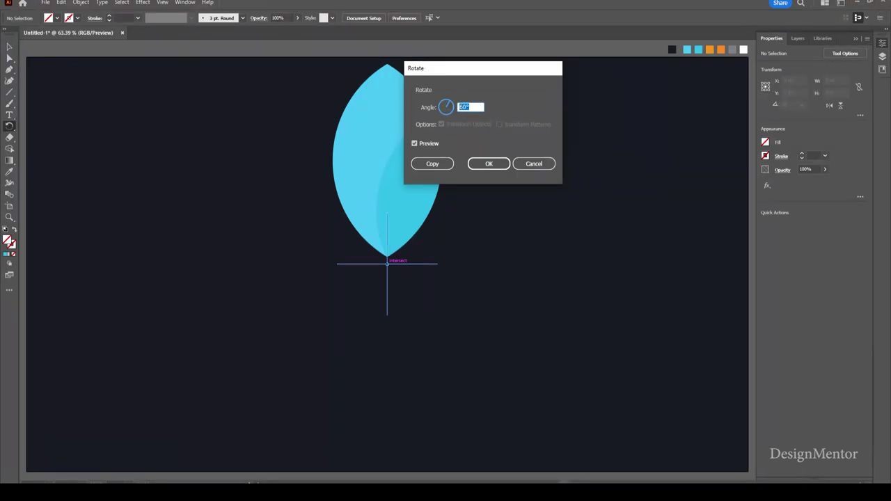
click(432, 164)
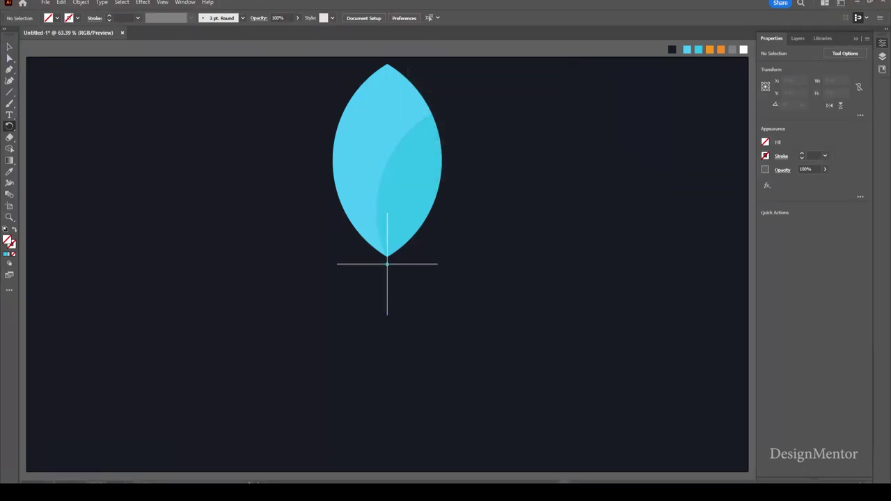
Step: Rotate-copy the leaf by 60° around the crossing point, repeating to make six petals
key(v)
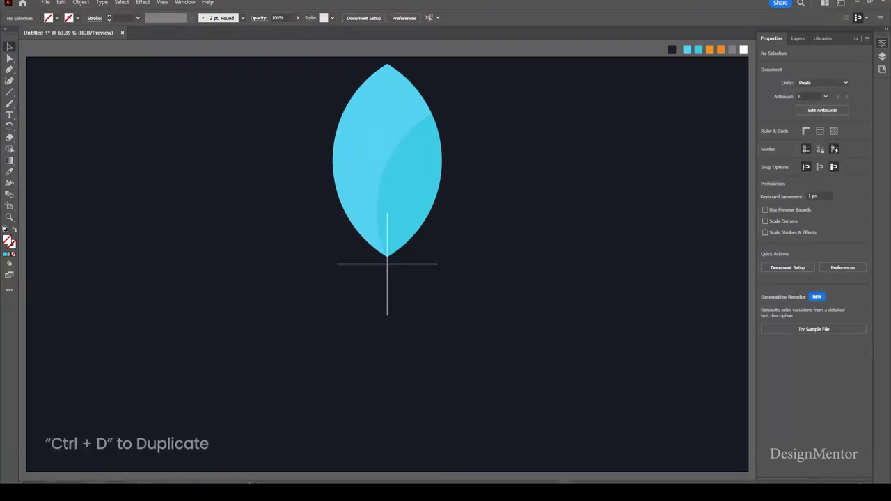
key(ctrl+a)
key(r)
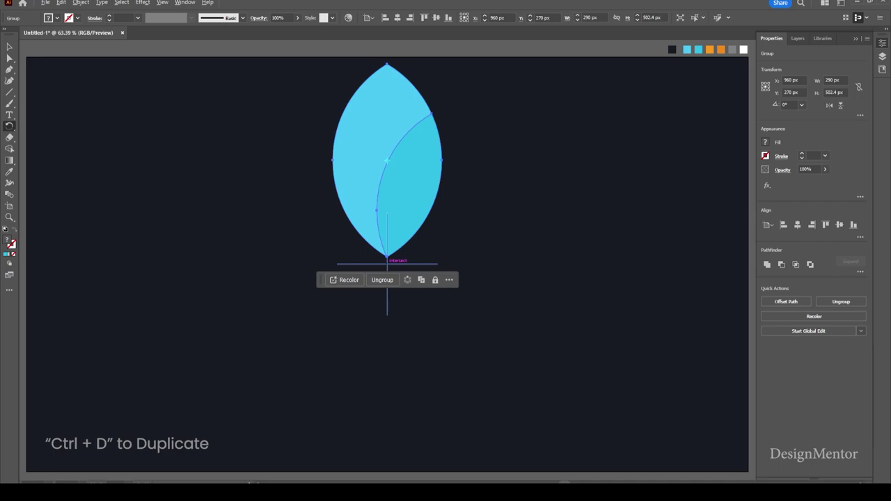
alt+click(387, 263)
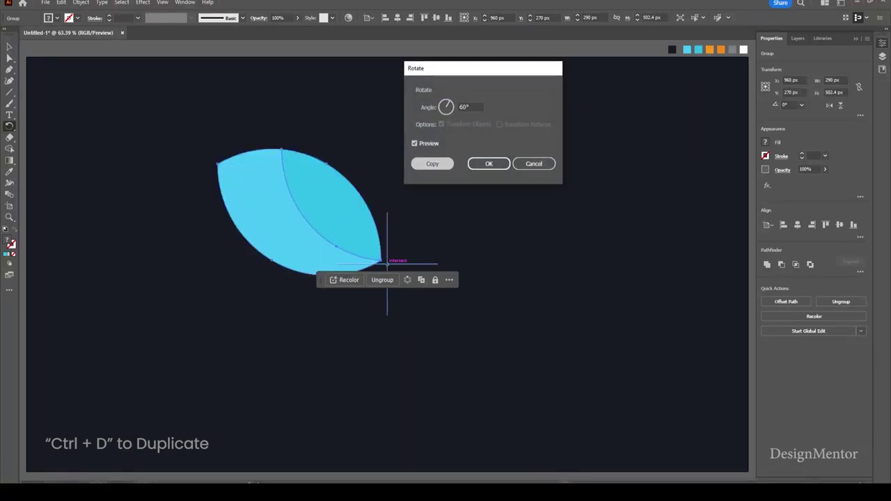
click(430, 164)
key(ctrl+d)
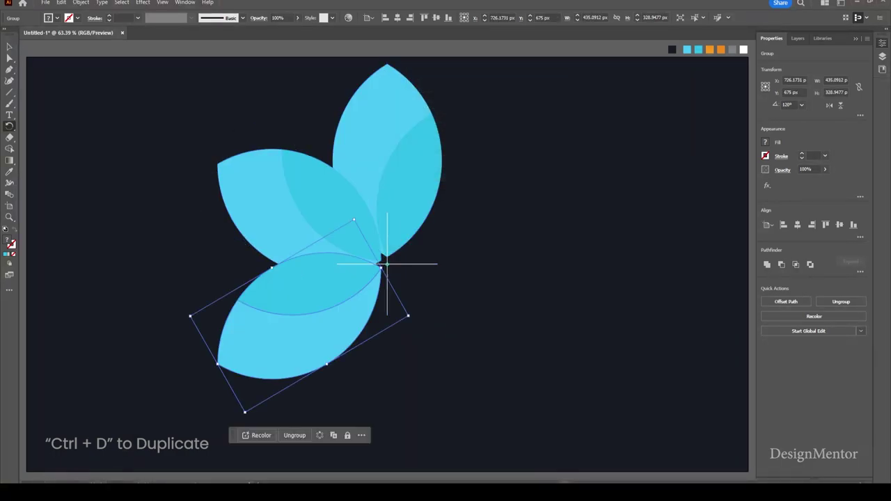
key(ctrl+d)
key(ctrl+d)
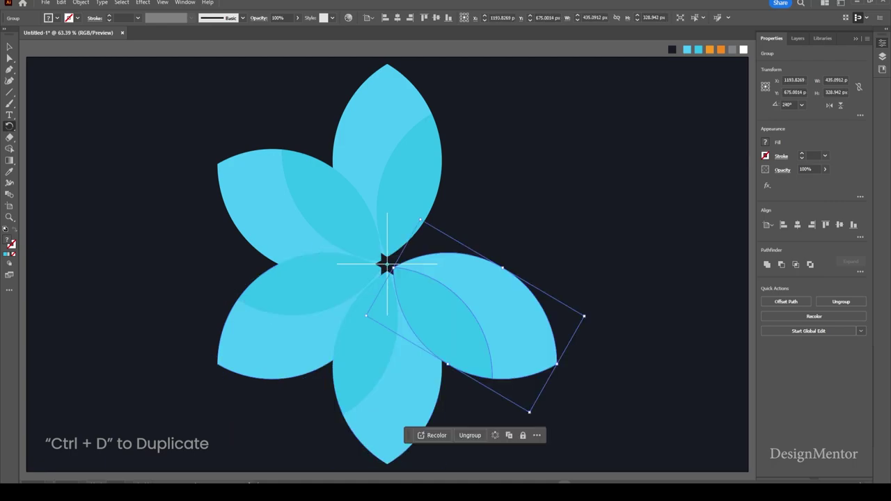
key(ctrl+d)
key(v)
Step: Ungroup the top-right petal and select its upper part
key(ctrl+shift+a)
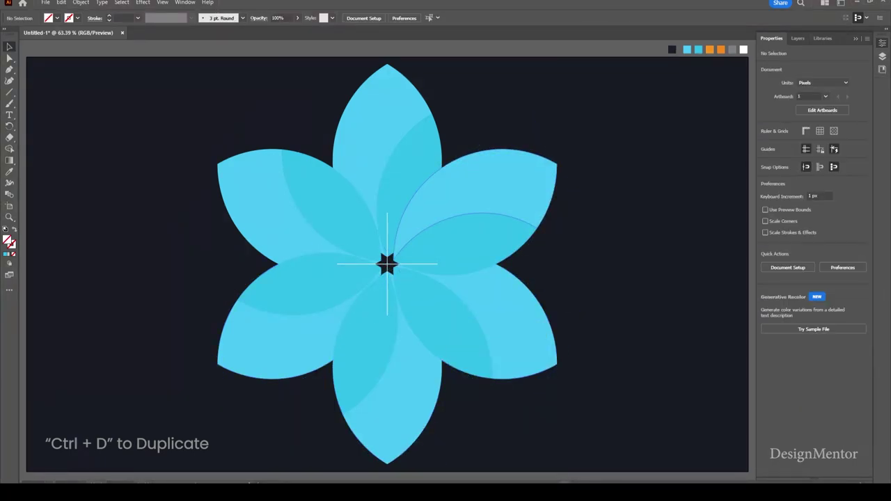
click(508, 187)
right_click(508, 187)
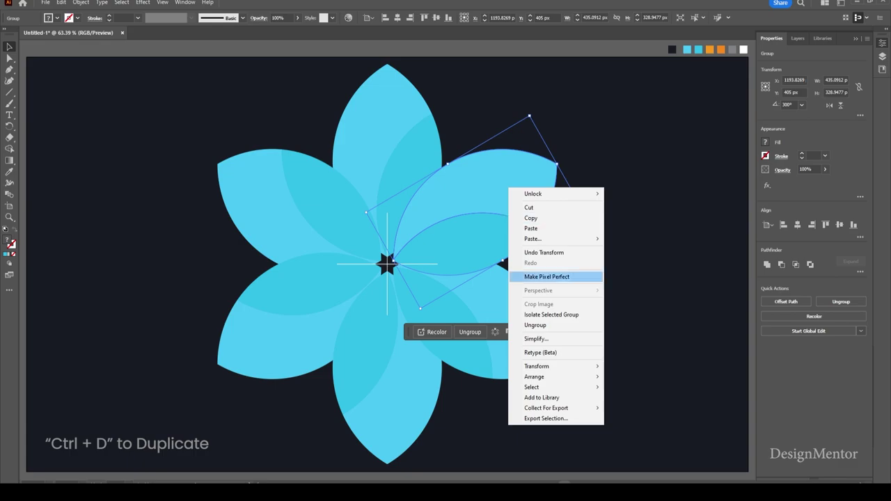
click(534, 325)
key(ctrl+shift+a)
click(501, 188)
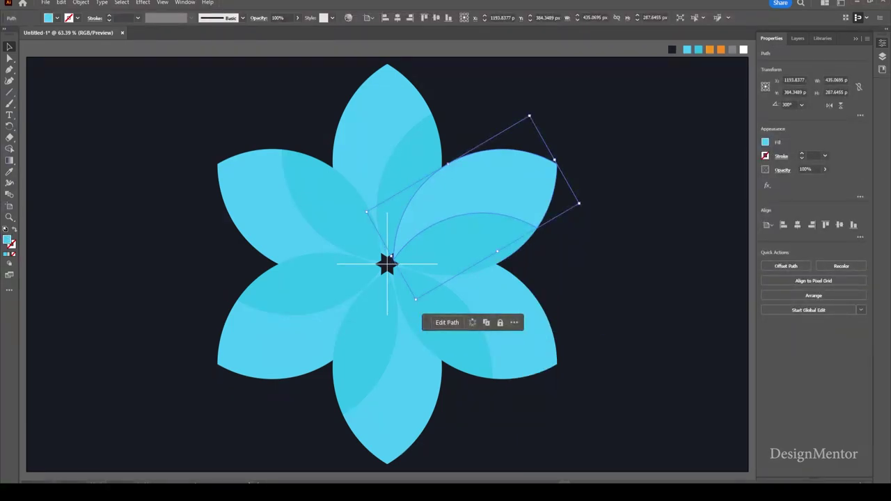
Step: Eyedrop orange onto the upper and lower parts of the first petal
key(i)
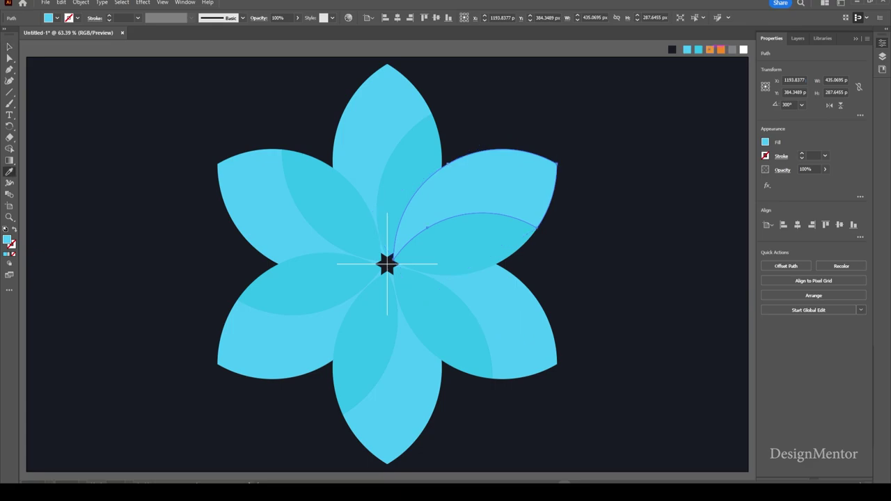
click(709, 49)
key(v)
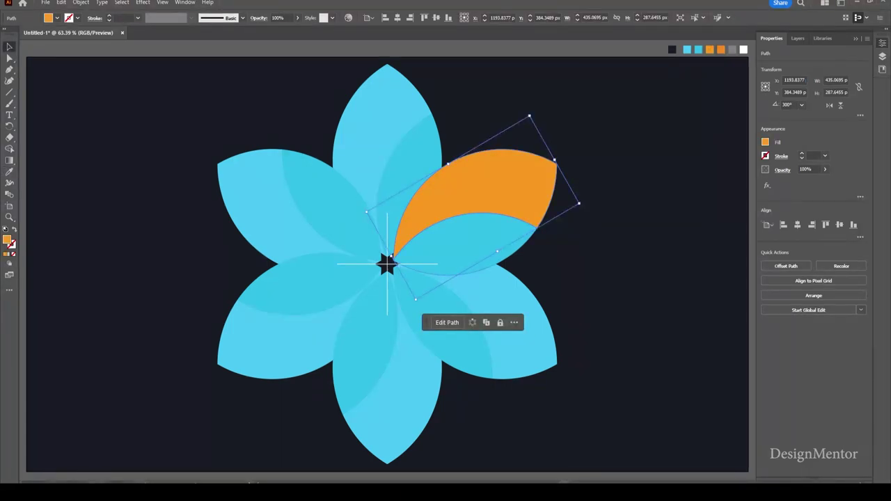
click(466, 244)
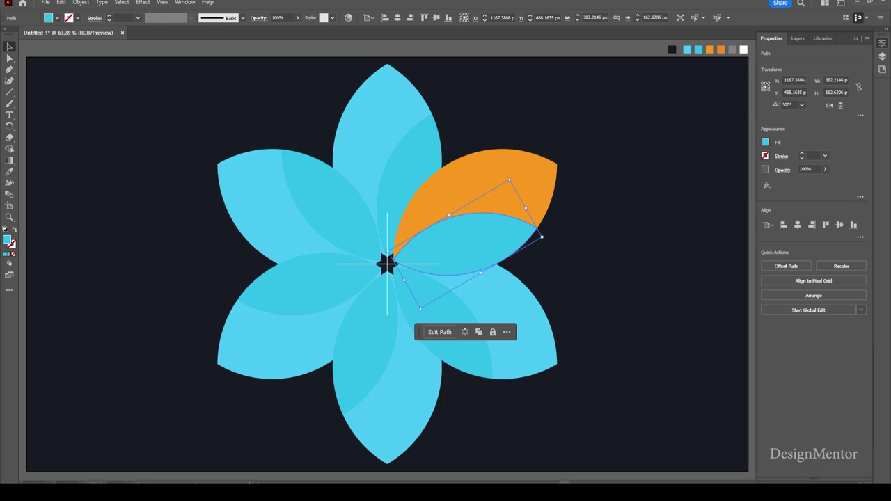
key(i)
click(501, 181)
key(v)
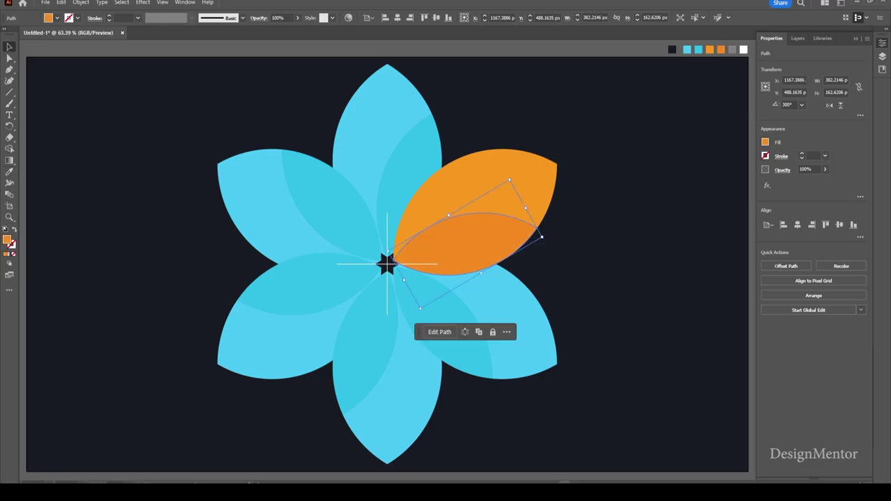
Step: Ungroup the bottom petal and colour its right part orange, left part darker orange
click(390, 376)
right_click(427, 388)
key(Escape)
click(366, 334)
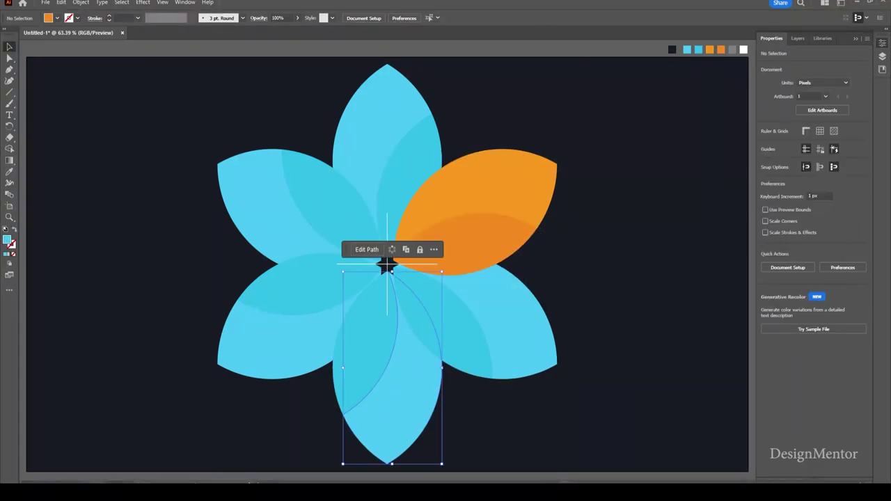
key(i)
click(425, 182)
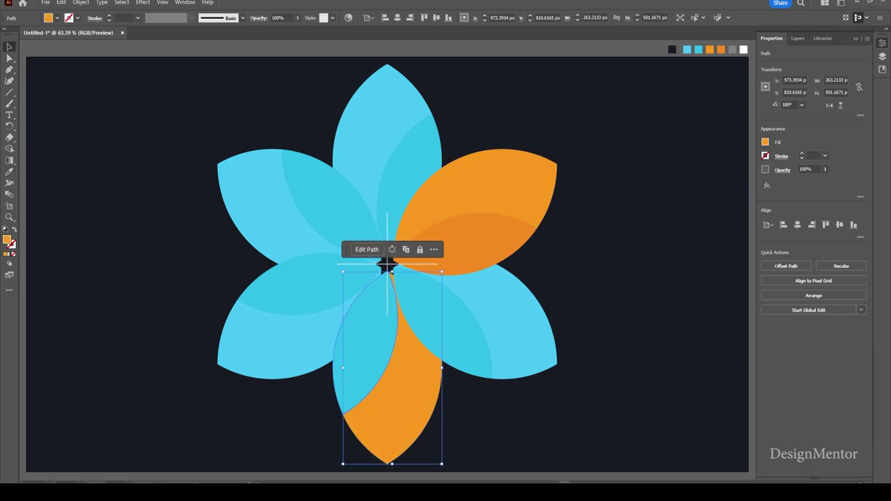
ctrl+click(362, 348)
click(480, 237)
key(v)
Step: Make the upper-left petal orange with a darker orange inner section
right_click(278, 232)
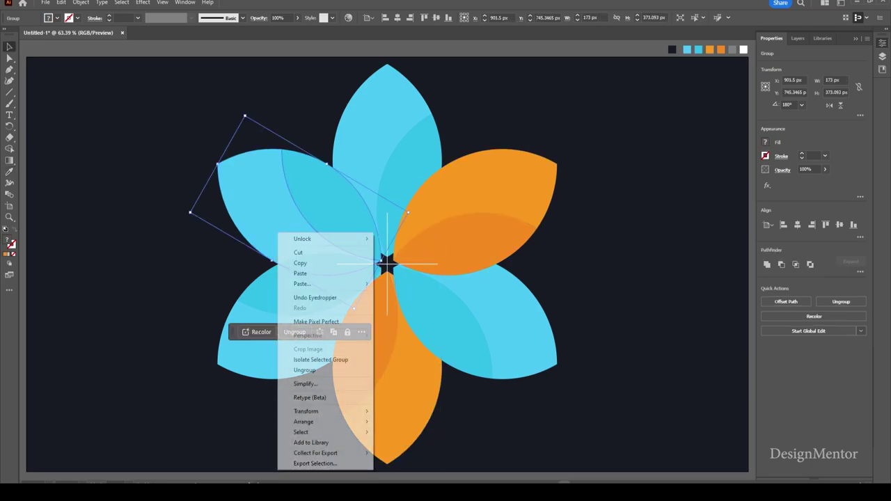
click(258, 418)
click(250, 202)
key(i)
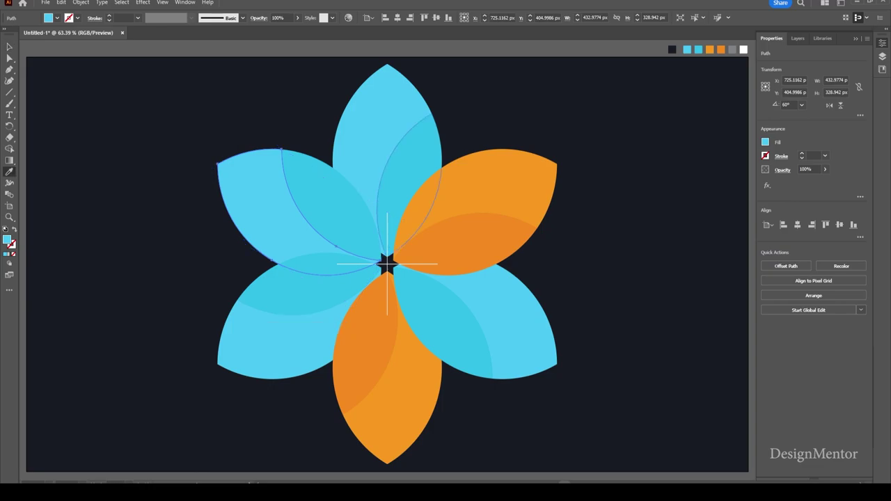
click(431, 185)
key(v)
click(327, 202)
key(i)
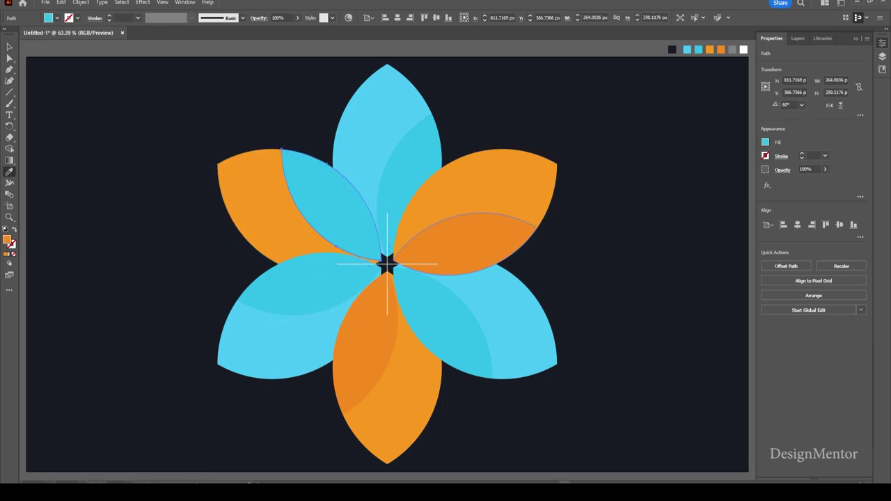
click(480, 236)
key(v)
Step: Ungroup the top petal and change its inner section's stacking order
click(139, 417)
click(394, 70)
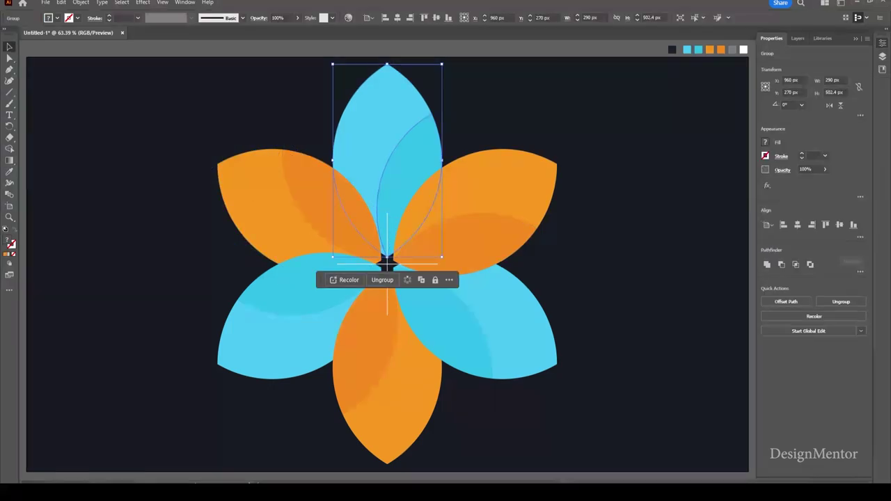
right_click(413, 154)
click(431, 292)
click(417, 174)
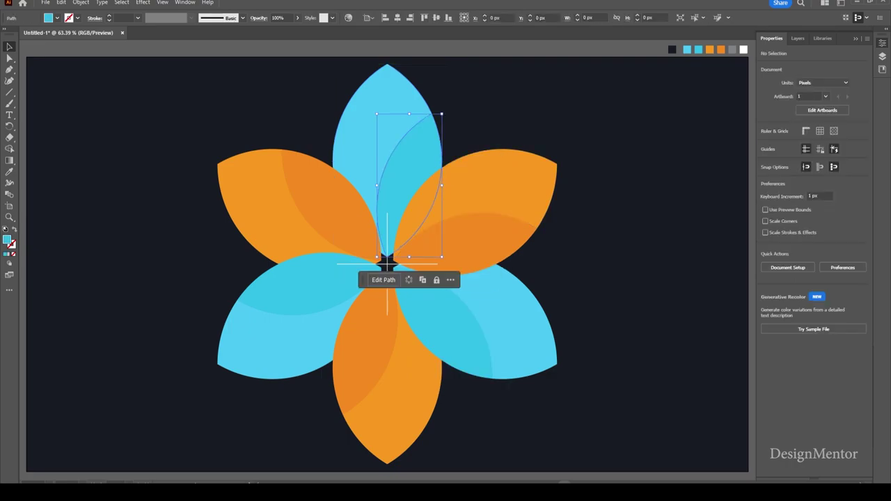
right_click(412, 160)
click(550, 430)
Step: Delete the vertical and horizontal white guide lines at the flower centre, then reselect the top petal
key(ctrl+shift+a)
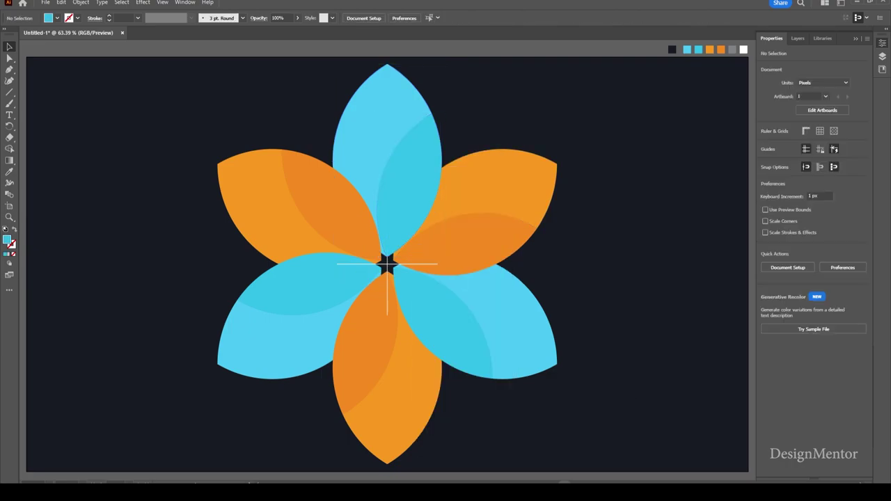
click(387, 263)
key(Delete)
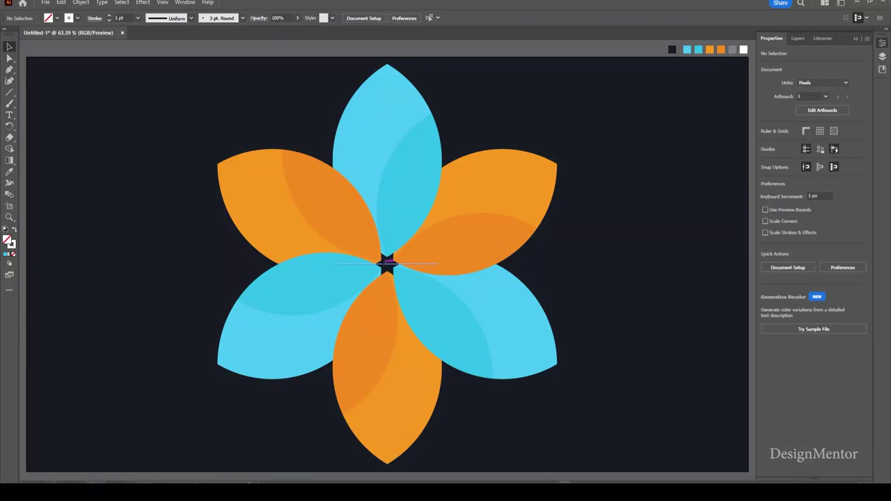
click(387, 263)
key(Delete)
drag(346, 71, 455, 123)
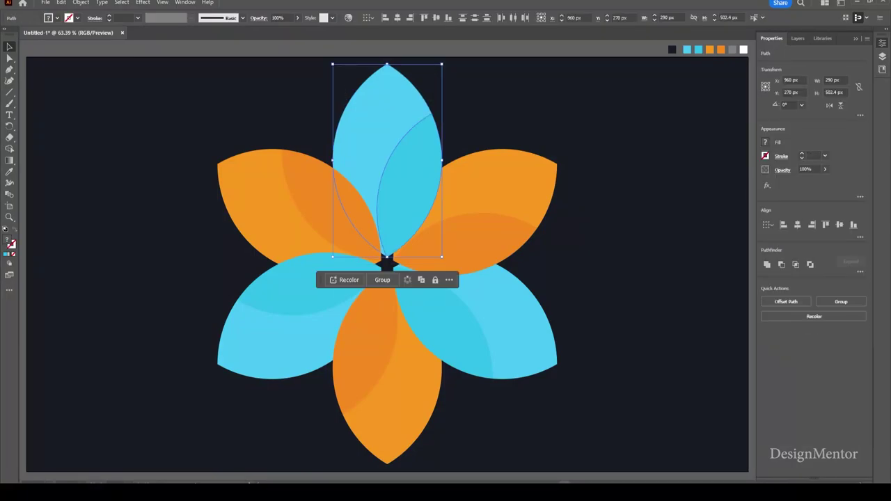
right_click(416, 120)
click(432, 125)
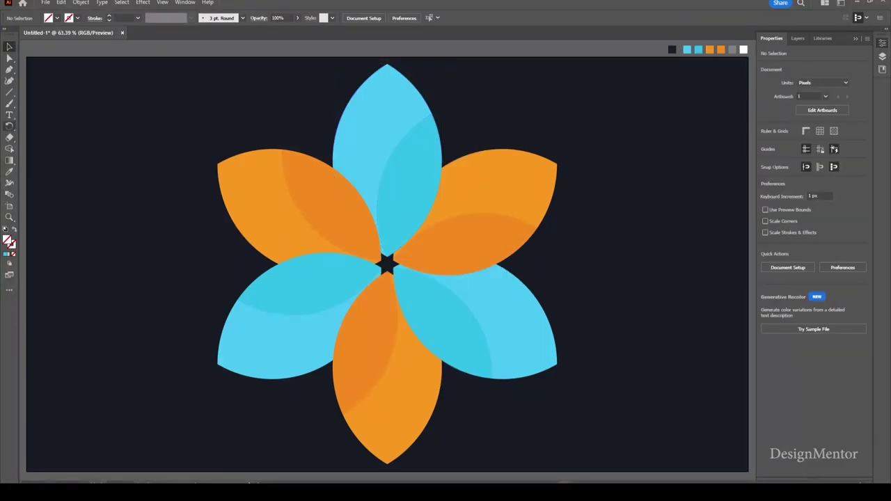
Step: Create a white 300×300 px circle centred on the artboard
drag(9, 92, 49, 103)
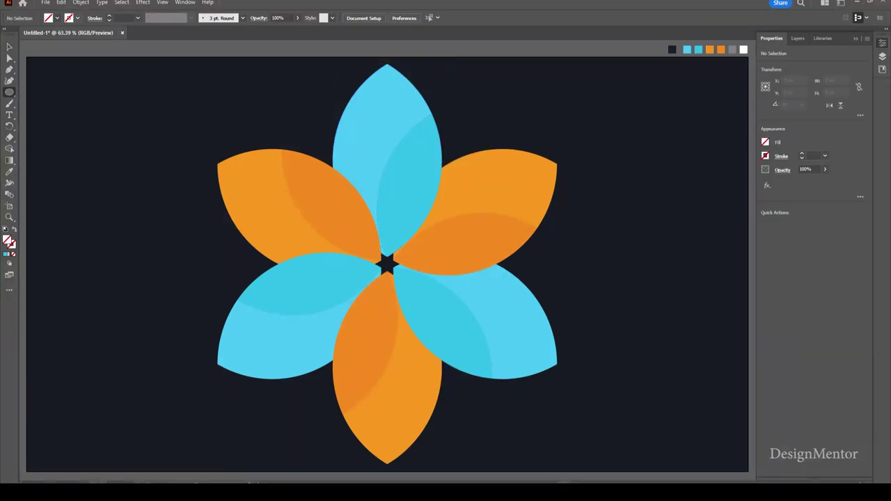
click(48, 17)
click(6, 34)
click(387, 263)
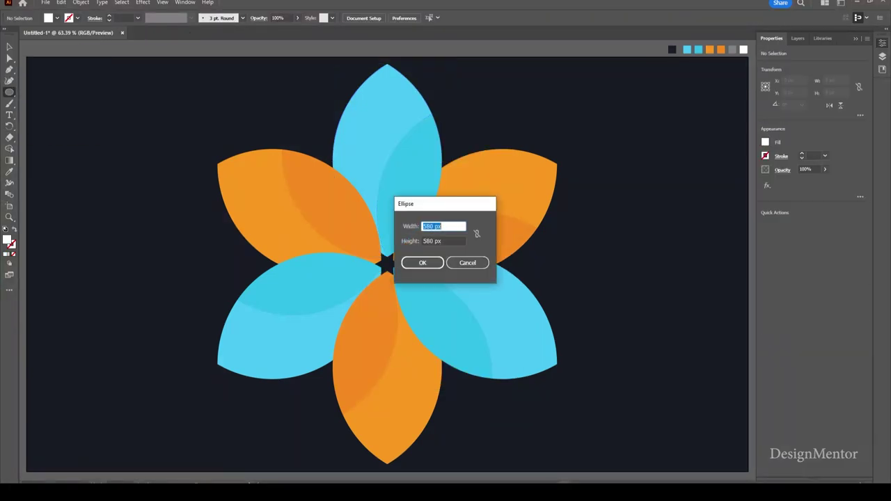
text(00)
key(Tab)
text(300)
key(Return)
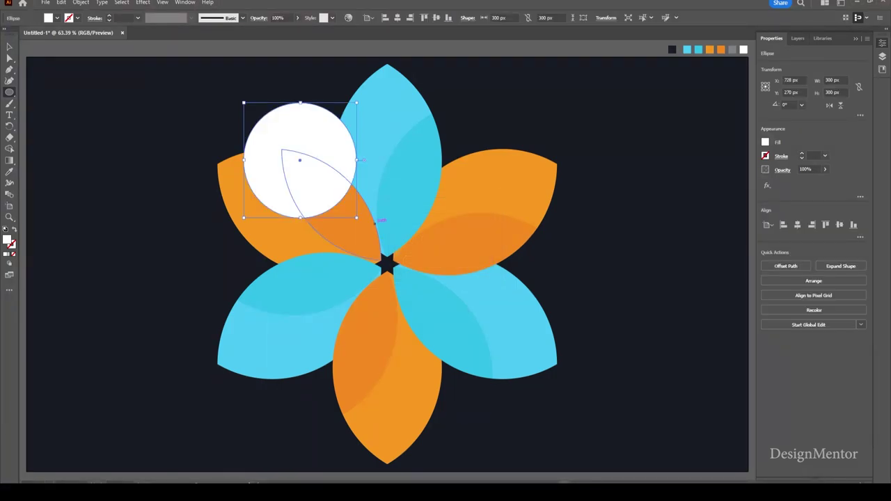
click(797, 224)
click(839, 224)
key(v)
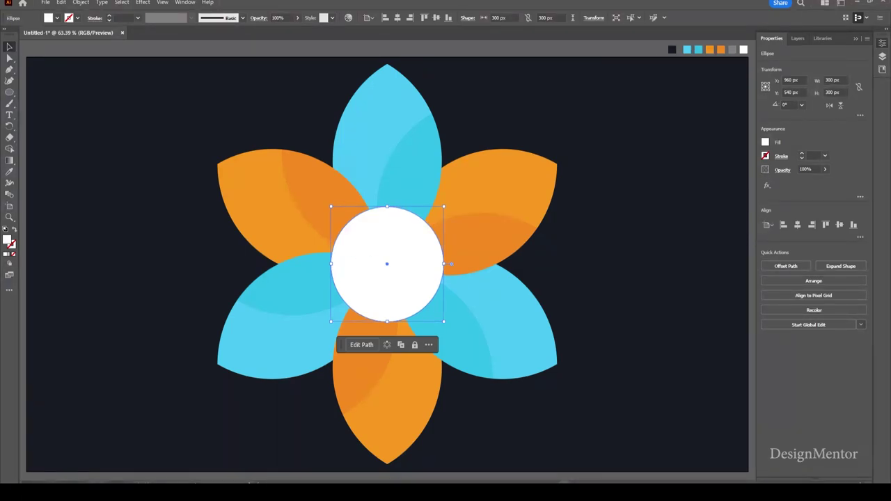
Step: Enlarge the centre circle to 350 px
click(835, 80)
key(Tab)
text(350)
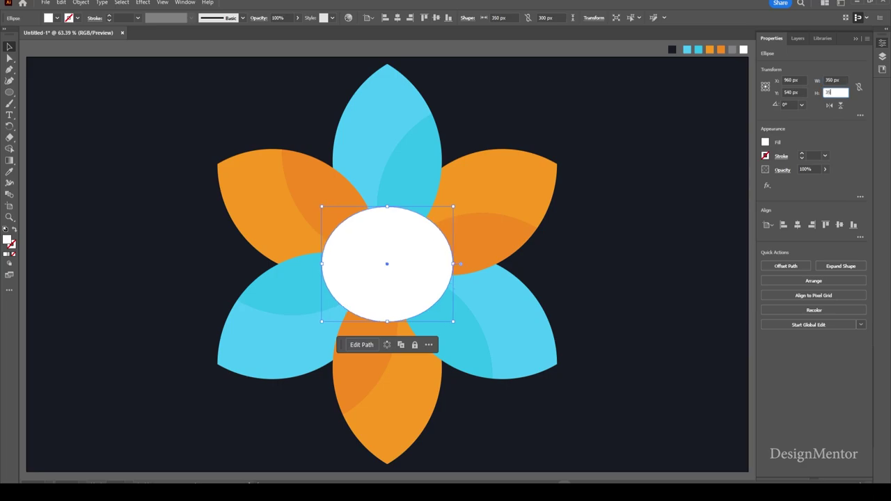
key(Return)
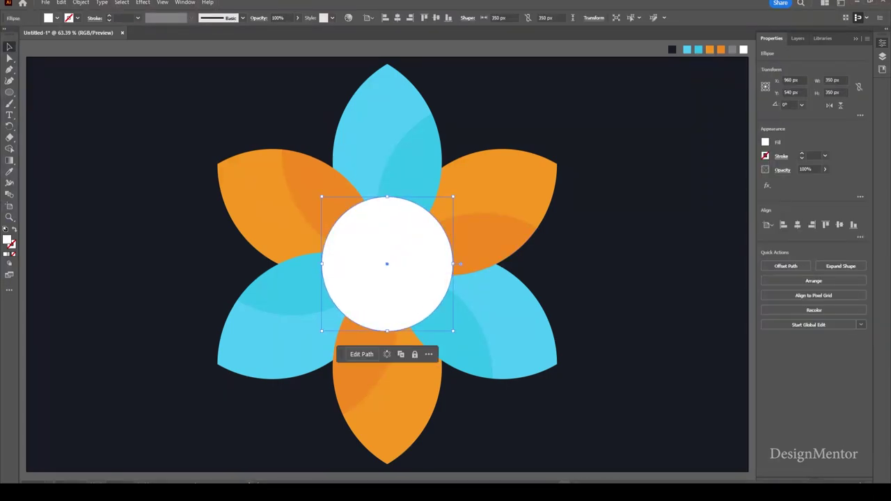
click(57, 17)
Step: Fill the centre circle light grey and copy it
click(46, 61)
click(77, 61)
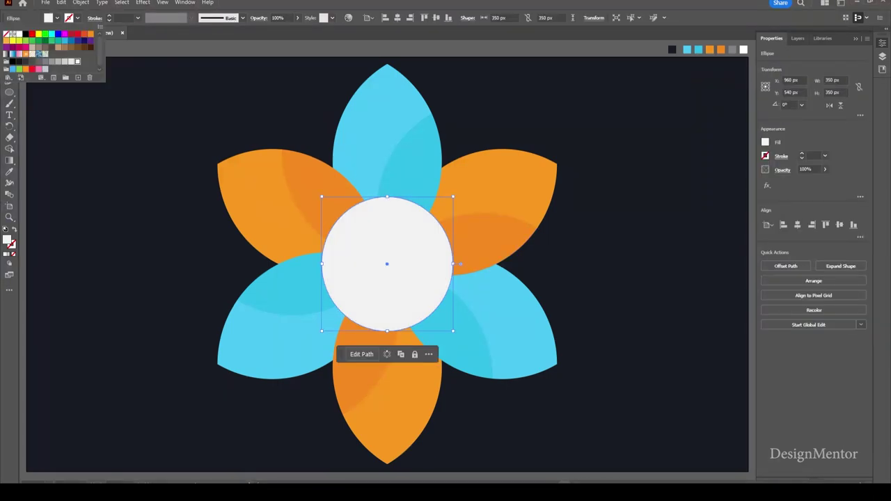
click(63, 62)
click(62, 3)
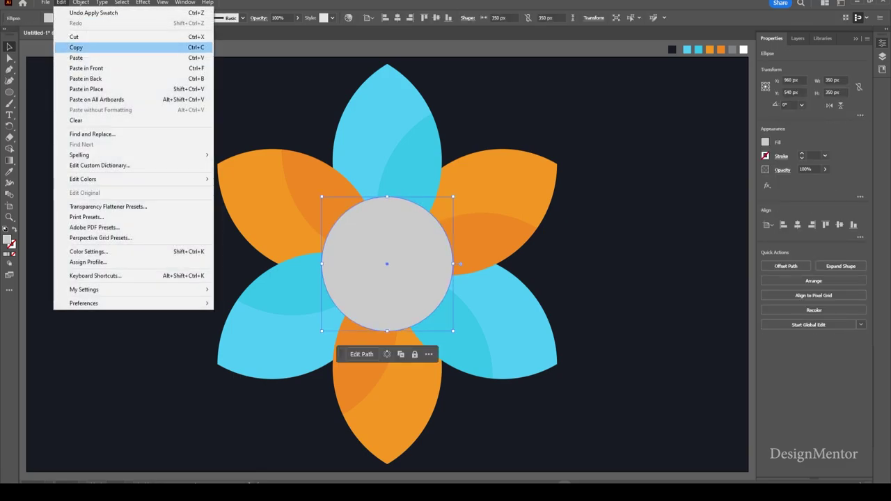
click(61, 2)
Step: Make the copied circle a 300 px white inner circle, then deselect
click(832, 80)
text(300)
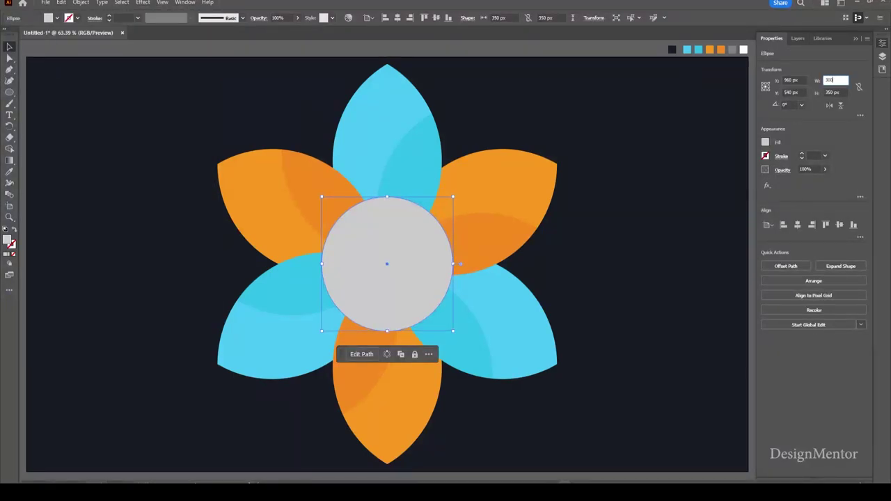
key(Return)
click(57, 17)
click(12, 26)
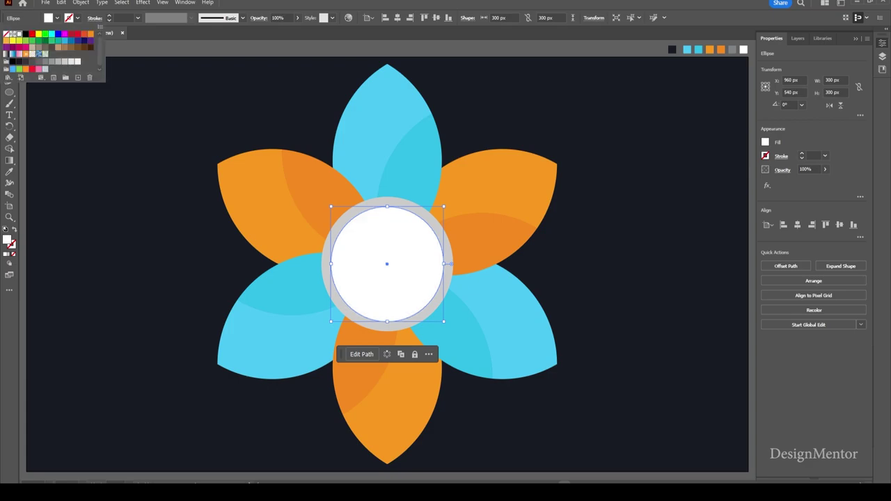
click(626, 383)
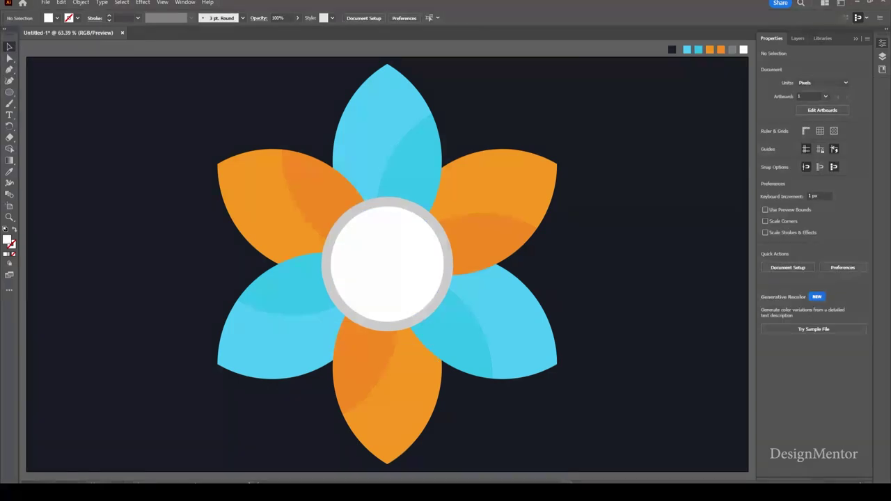
click(385, 262)
right_click(400, 220)
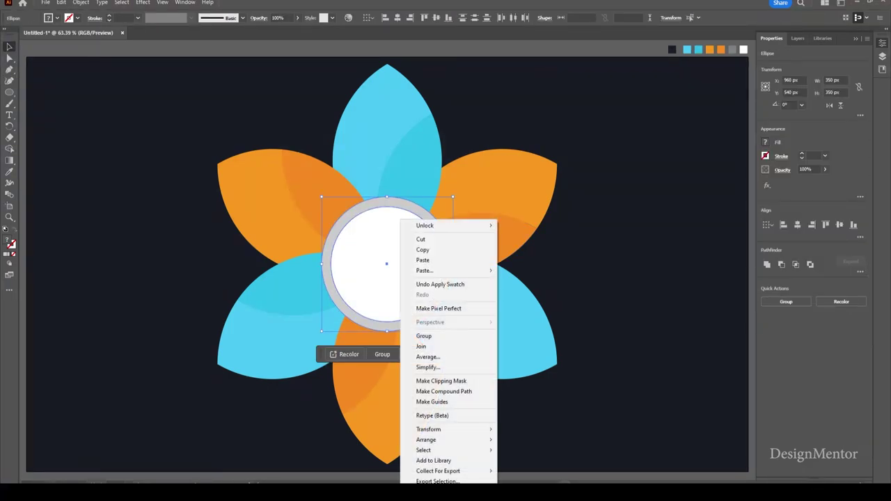
key(Escape)
key(ctrl+shift+a)
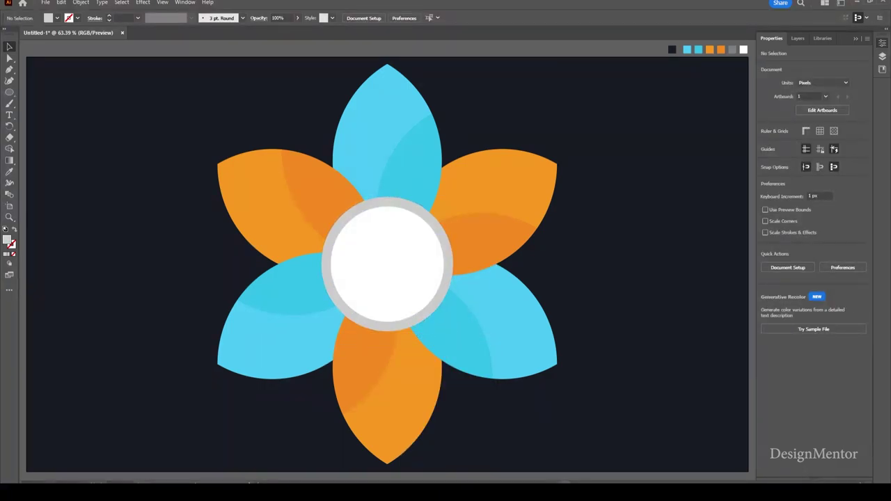
Step: Type 'AI SKILLS' inside the white circle at 60 pt
key(l)
click(386, 264)
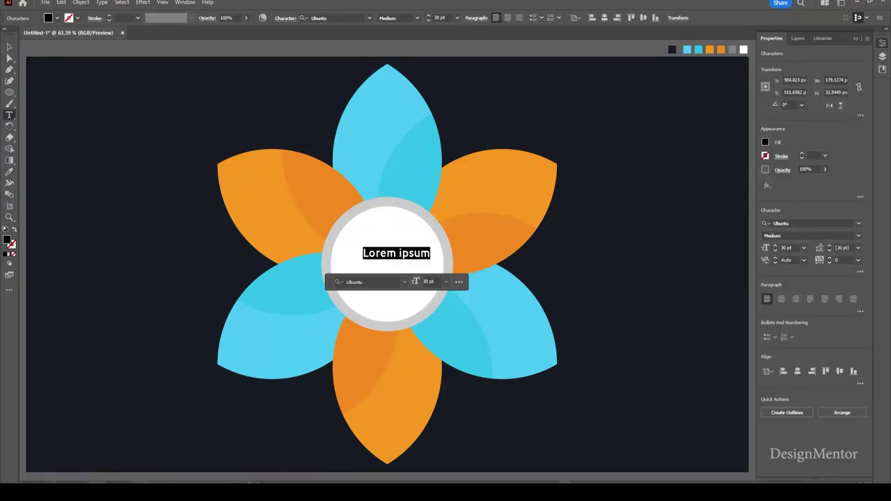
text(AI SKILLS)
key(ctrl+a)
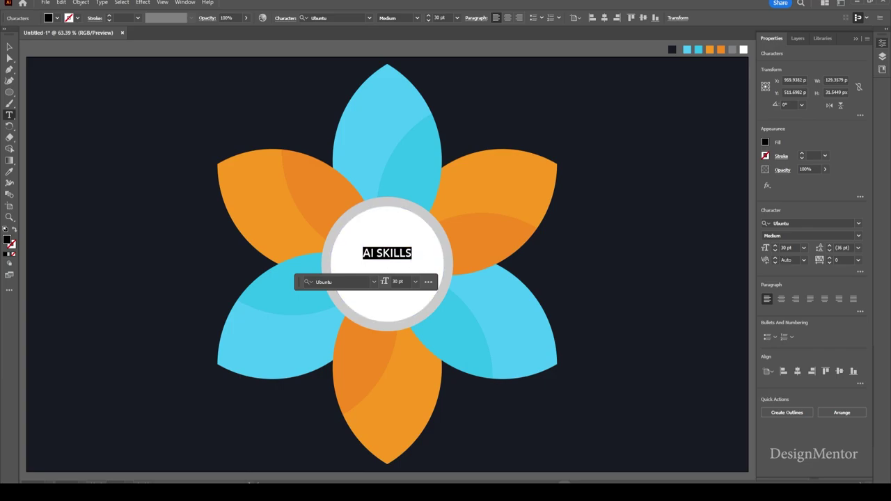
text(60)
key(Return)
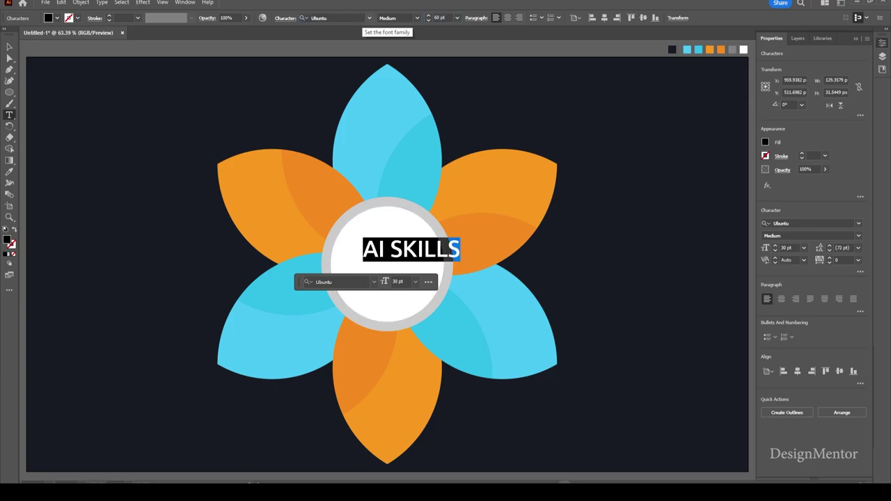
key(Escape)
Step: Centre the AI SKILLS text on the artboard and reduce it to 50 pt
click(57, 18)
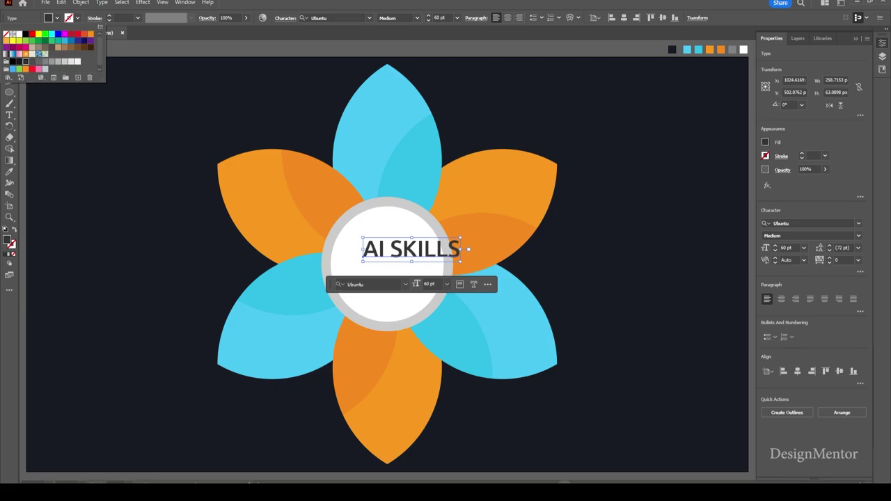
click(797, 371)
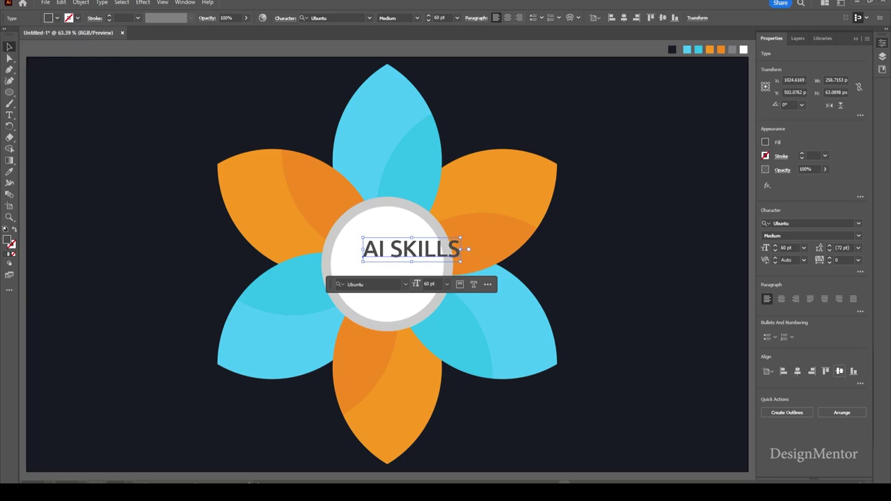
click(839, 371)
click(798, 371)
click(439, 17)
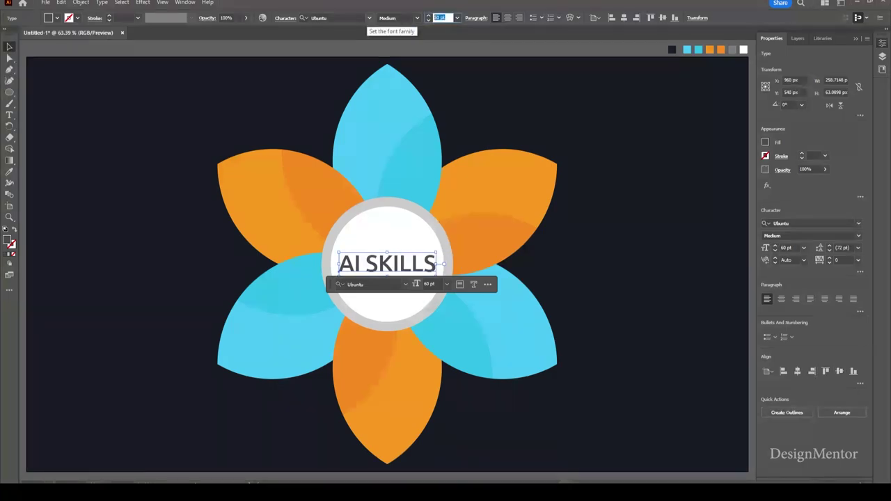
text(50)
key(Return)
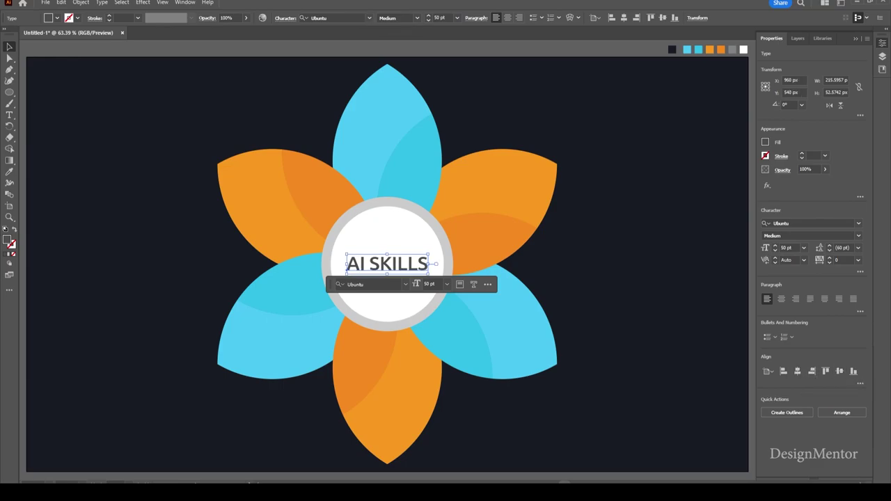
key(ctrl+shift+a)
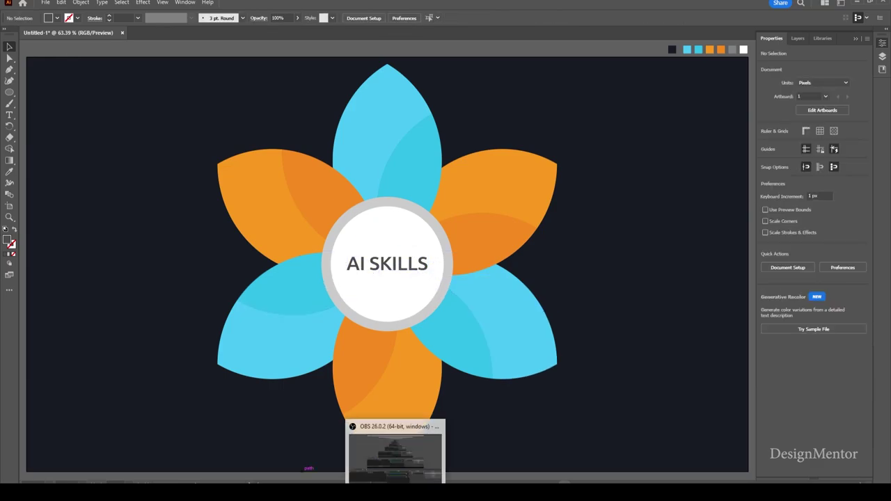
click(387, 206)
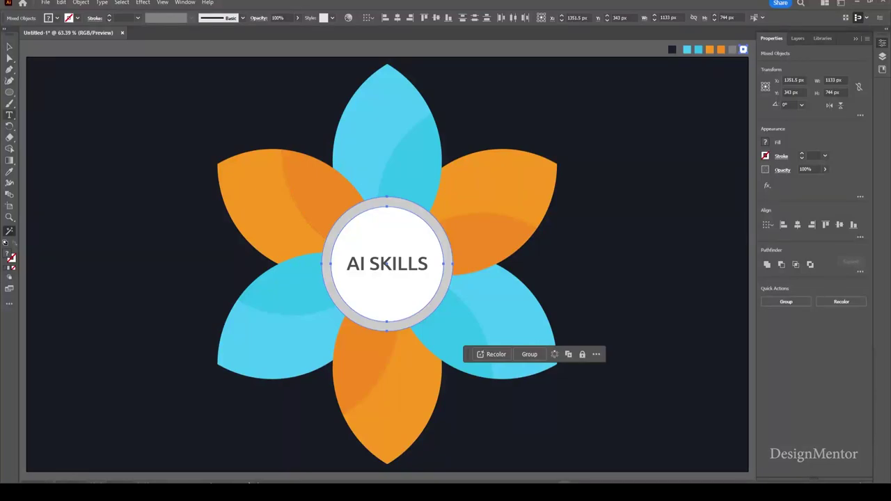
Step: Type the subtitle 'Sources Across the Web' below AI SKILLS and size it 25 pt
click(348, 288)
text(A)
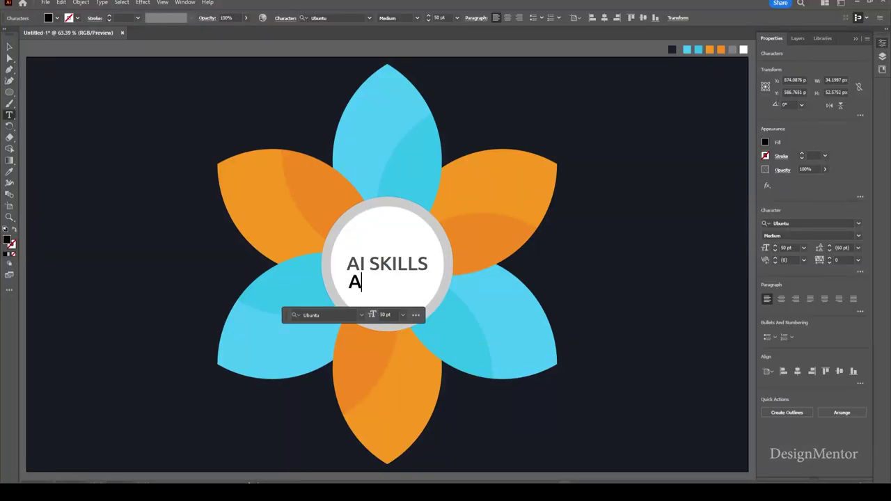
text(ource)
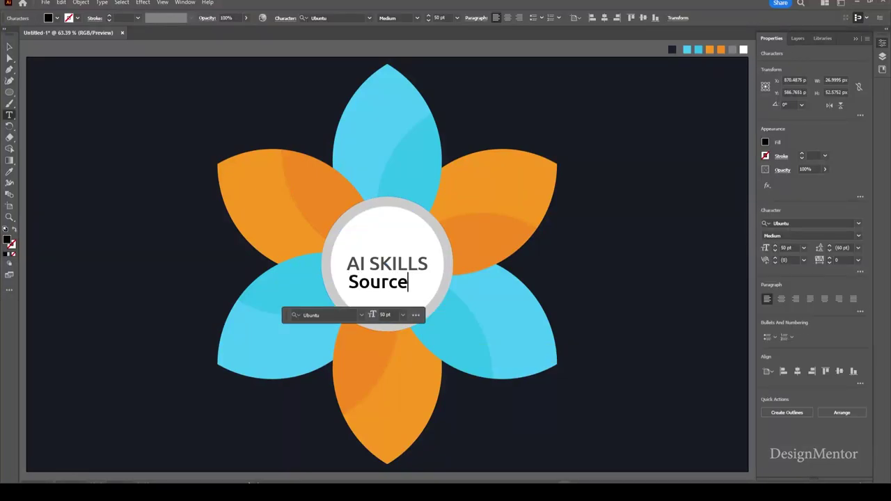
text(s Across t)
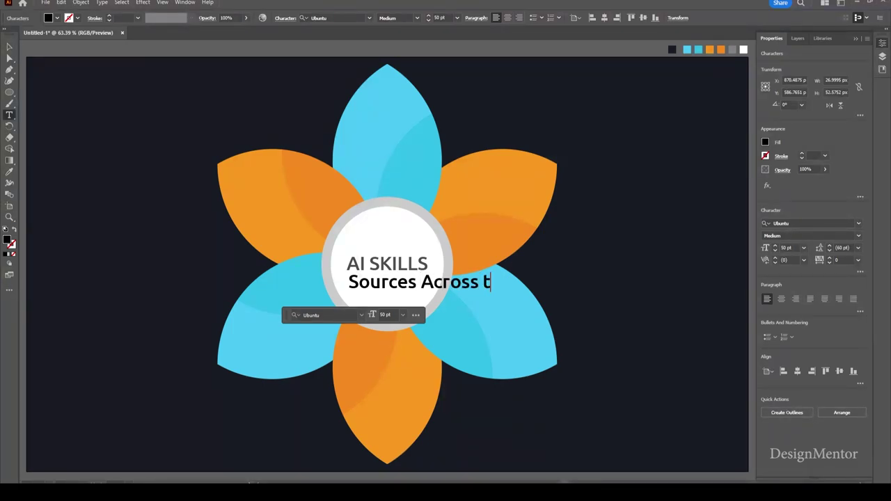
text(he Web)
key(ctrl+a)
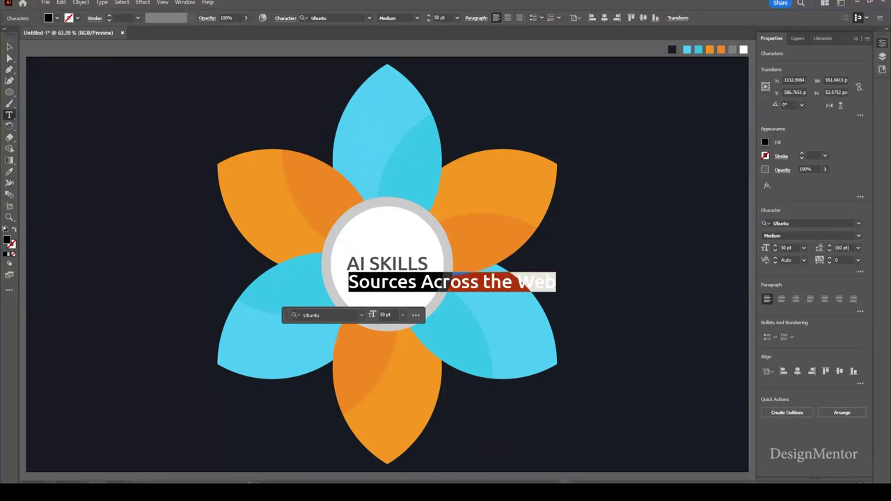
text(30)
key(Return)
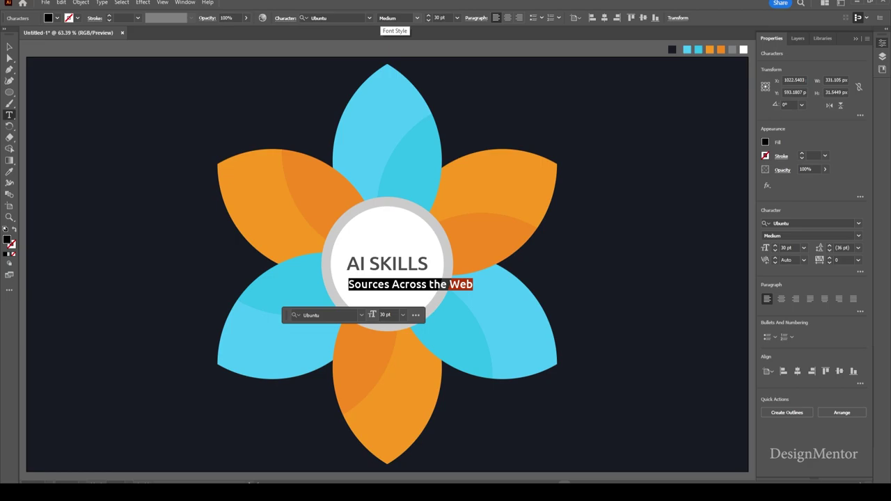
text(20)
key(Return)
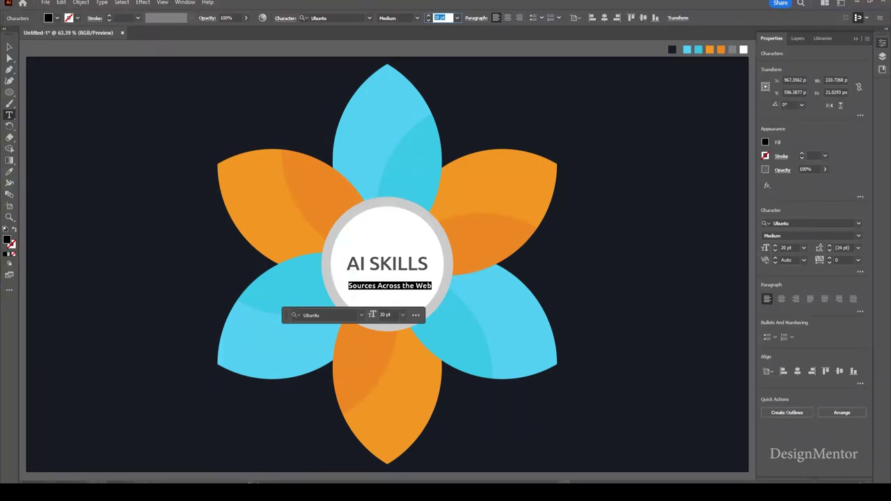
text(25)
key(Return)
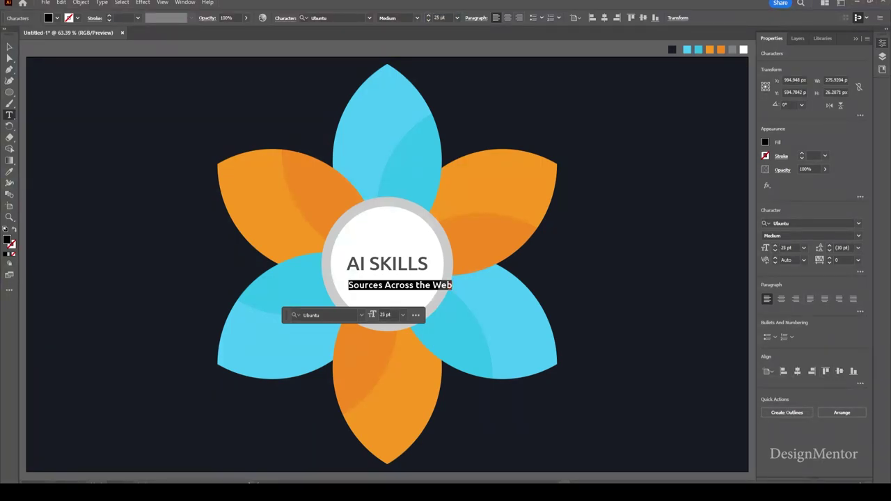
key(Escape)
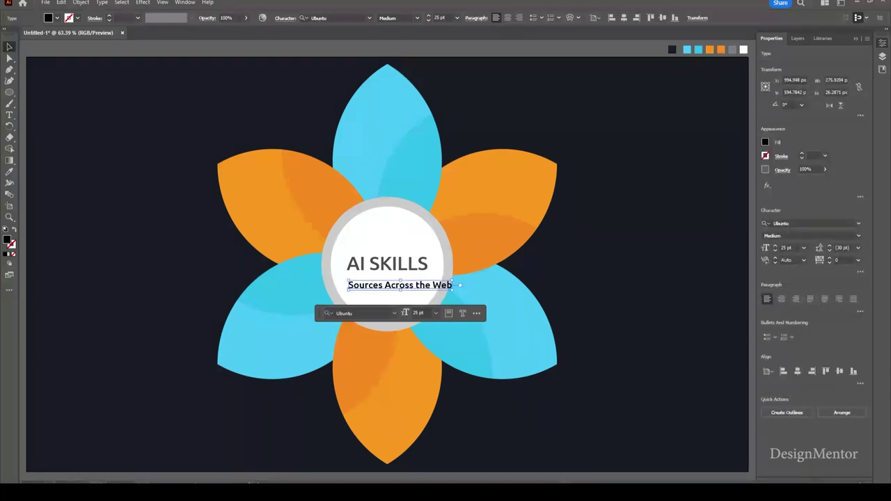
Step: Centre the subtitle, nudge it down, and raise AI SKILLS slightly above it
click(797, 371)
click(839, 371)
key(shift+Down)
key(shift+Down)
key(shift+Down)
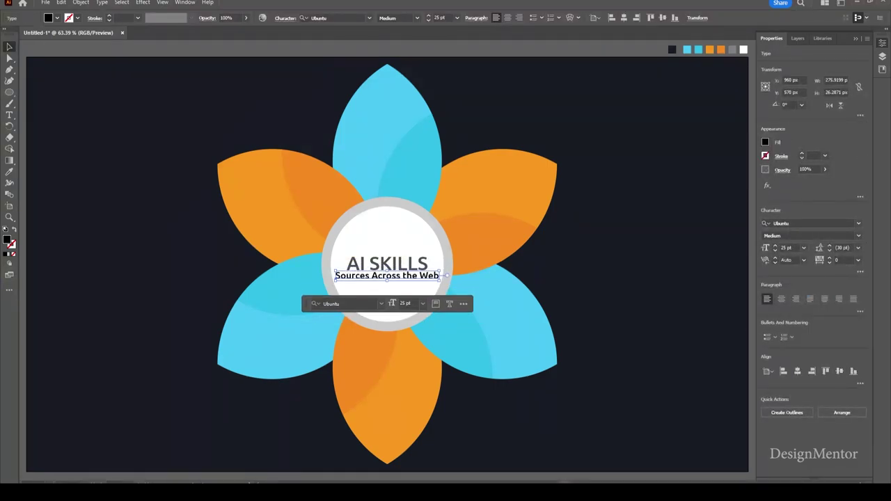
drag(402, 264, 410, 261)
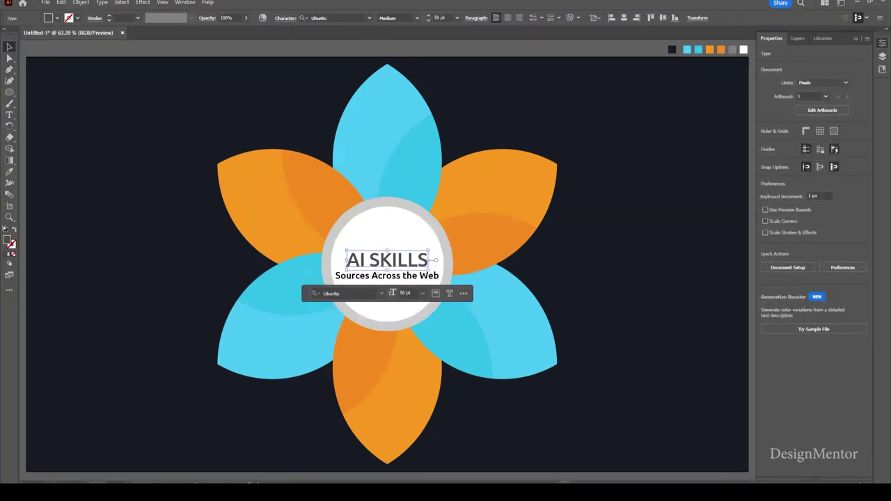
key(Escape)
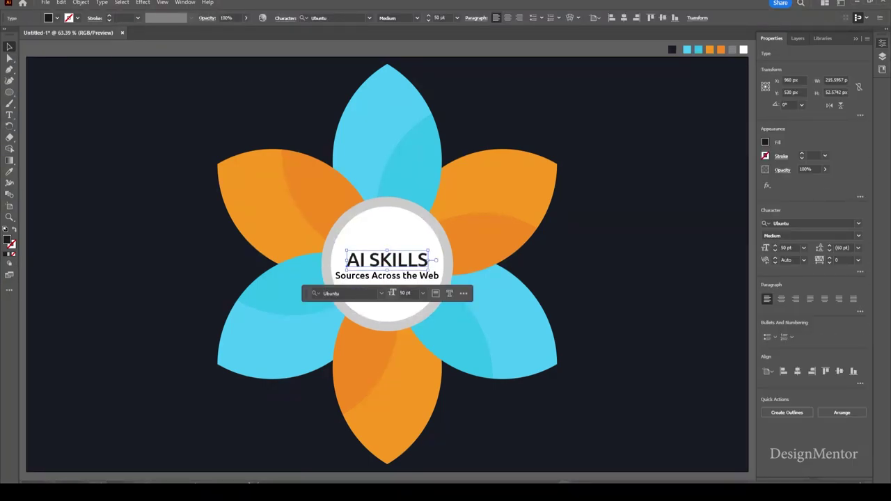
key(ctrl+shift+a)
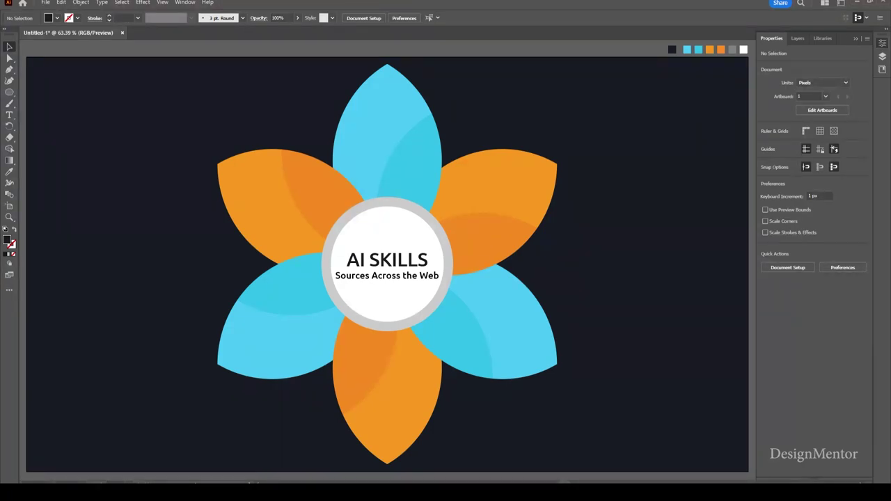
Step: Type a white 'DATA' label on the top cyan petal
key(t)
click(53, 17)
click(77, 61)
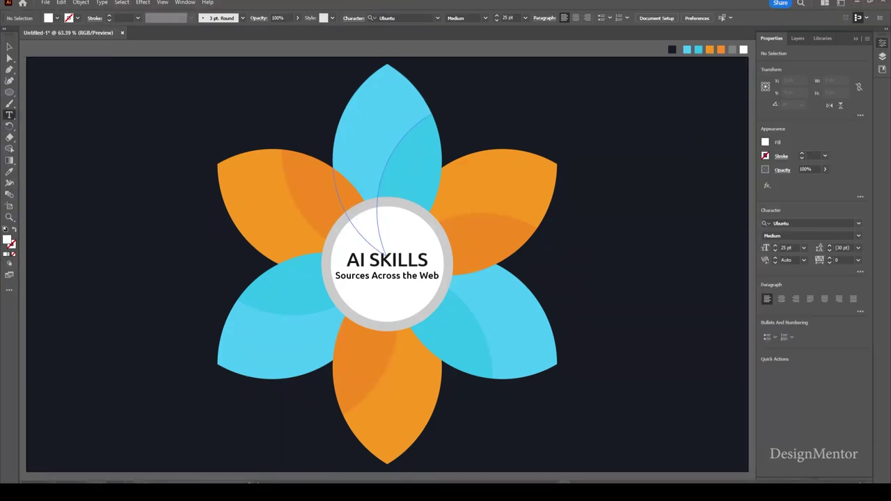
click(353, 135)
text(DATA)
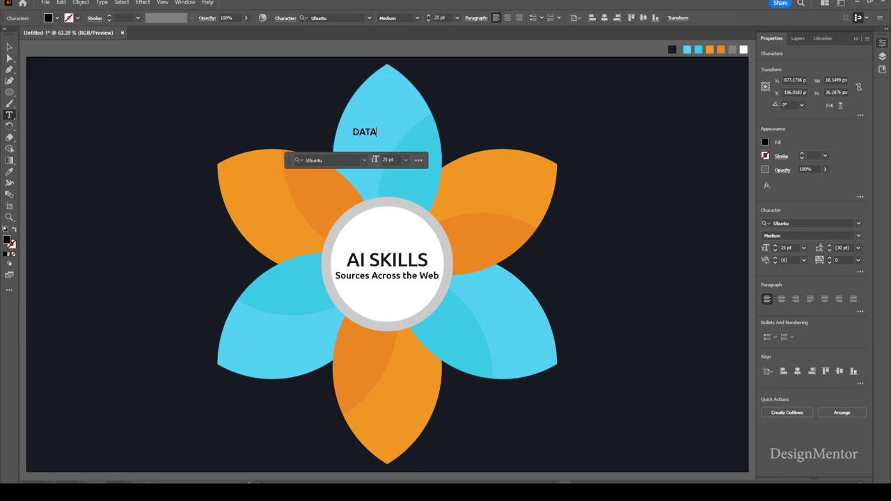
key(ctrl+a)
click(57, 17)
click(18, 28)
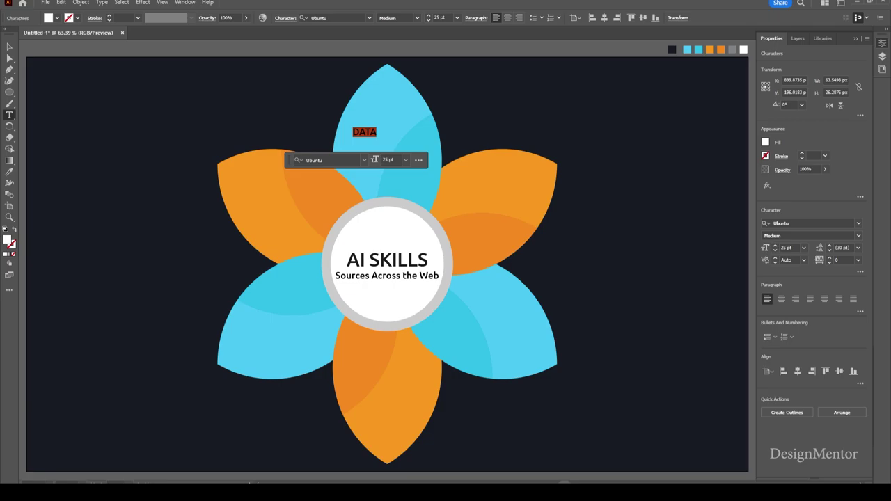
Step: Set DATA to 45 pt and centre it horizontally
click(439, 17)
text(35)
key(Return)
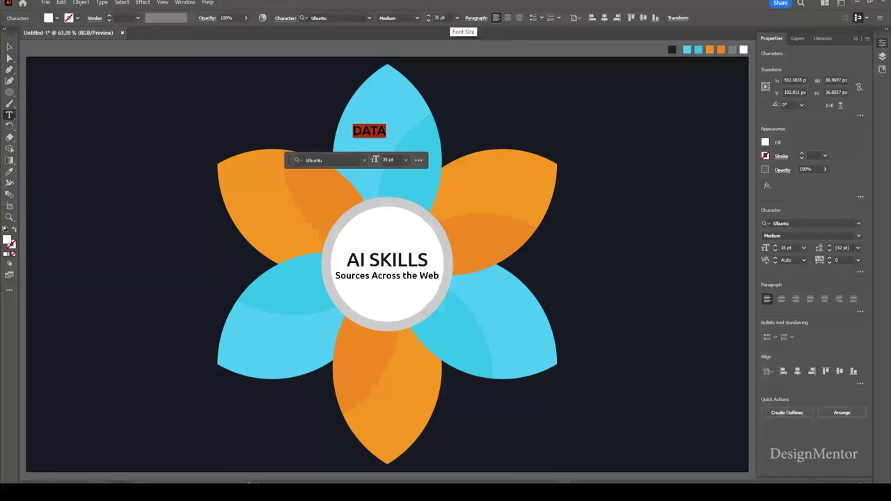
text(45)
key(Return)
key(Escape)
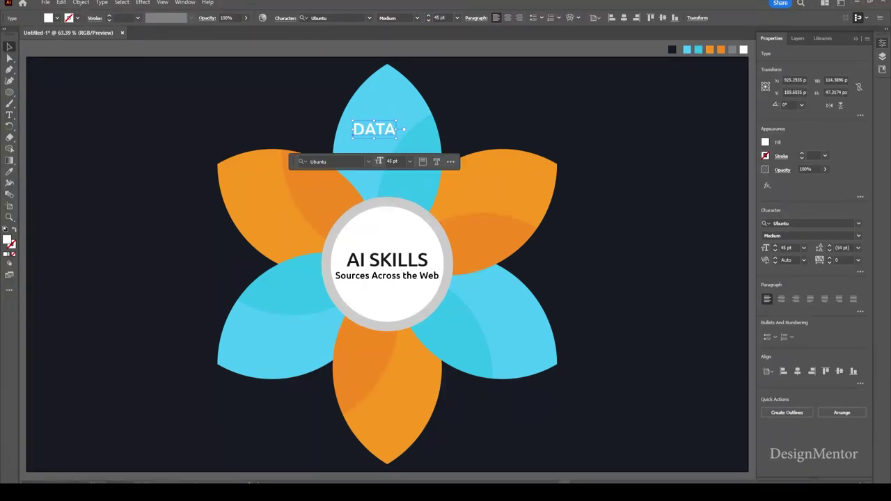
click(797, 371)
key(ctrl+shift+a)
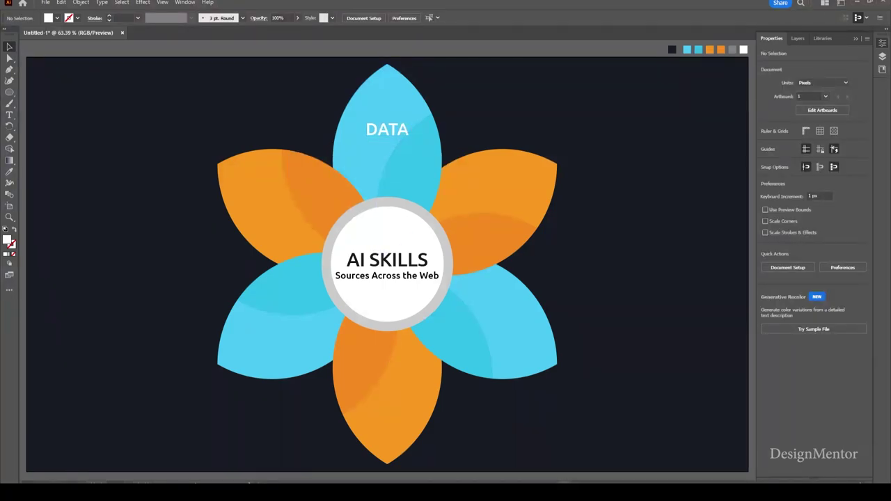
Step: Add a white 'Science' line beneath DATA
key(t)
click(355, 150)
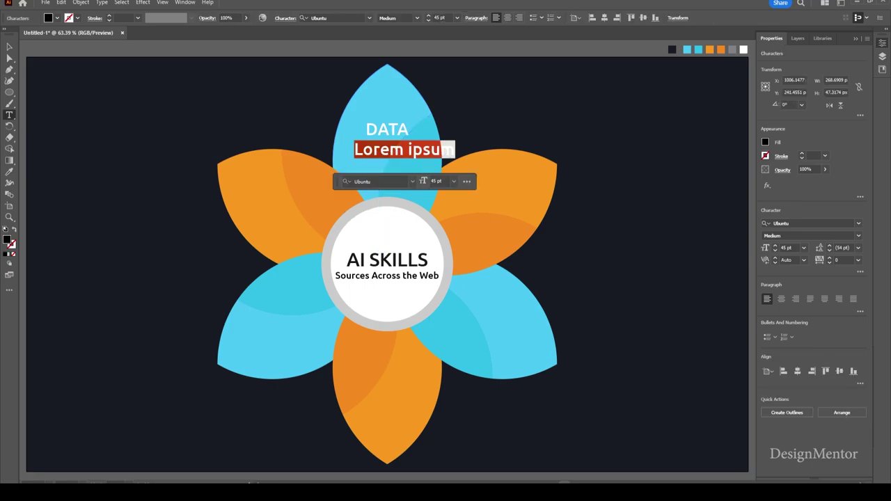
text(sCIEN)
key(BackSpace)
key(BackSpace)
key(BackSpace)
text(Science)
key(ctrl+a)
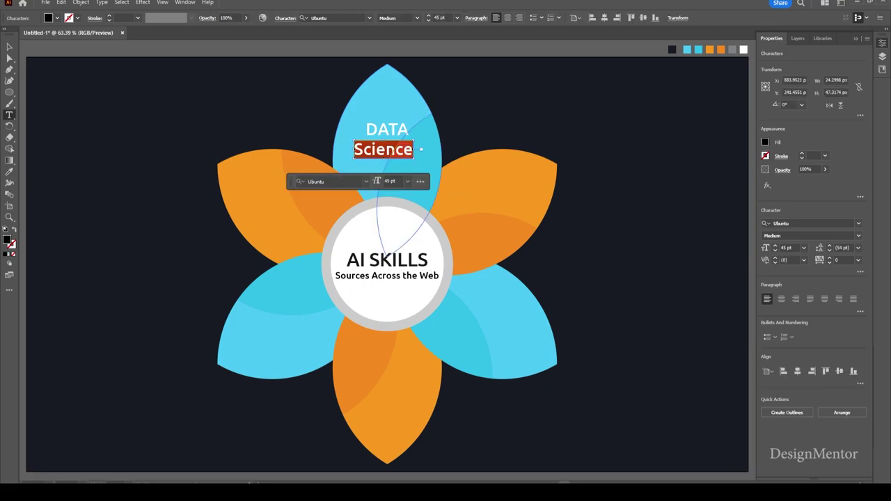
click(57, 17)
click(16, 36)
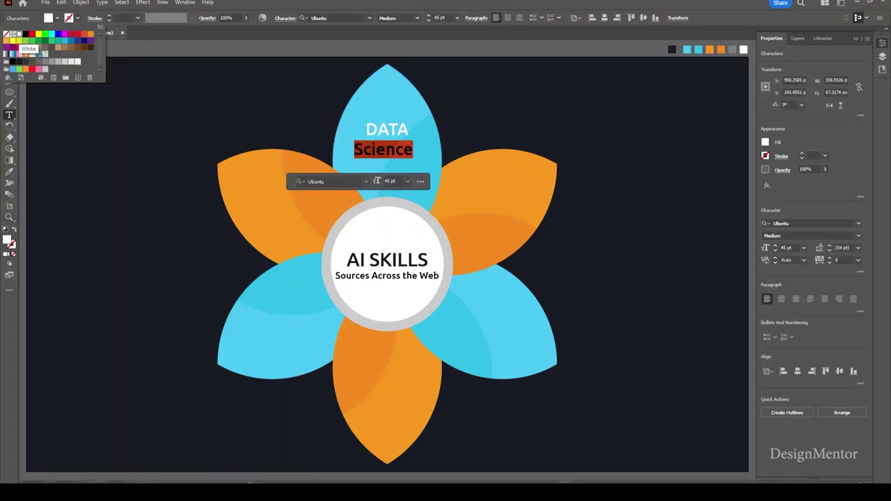
Step: Set Science to 35 pt, centre it, and move it up closer to DATA
click(439, 17)
text(35)
key(Return)
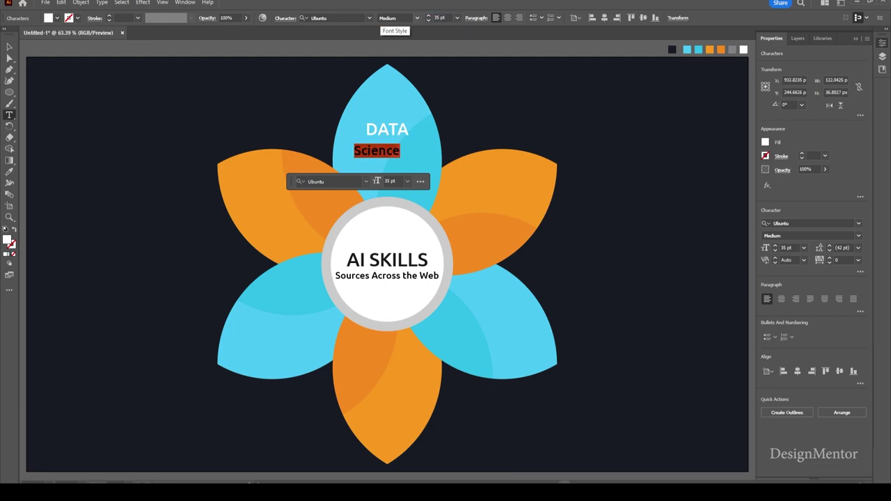
key(Escape)
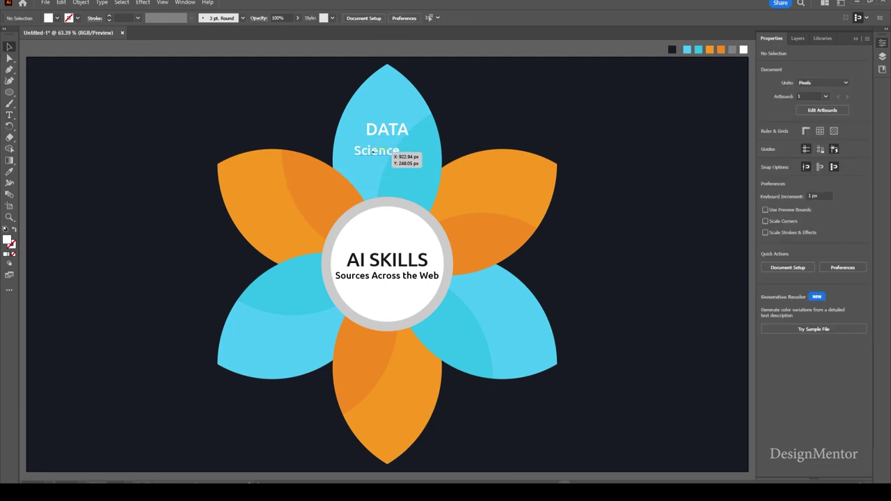
click(797, 371)
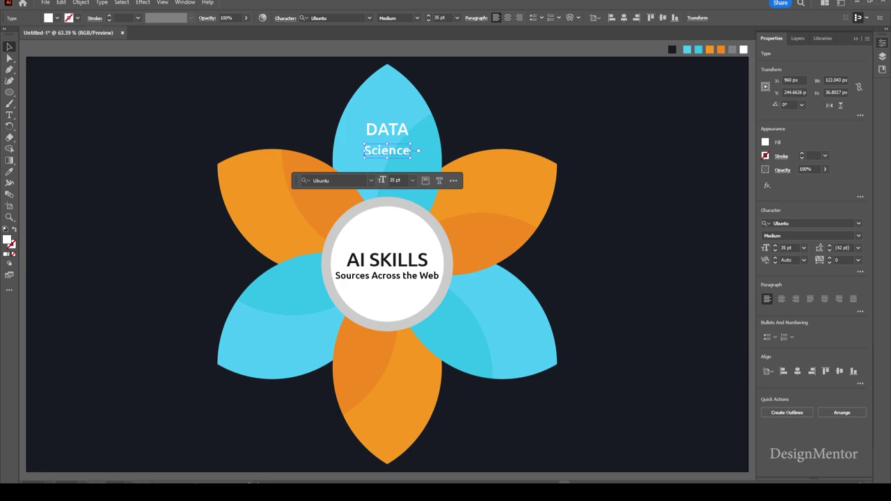
drag(387, 150, 387, 146)
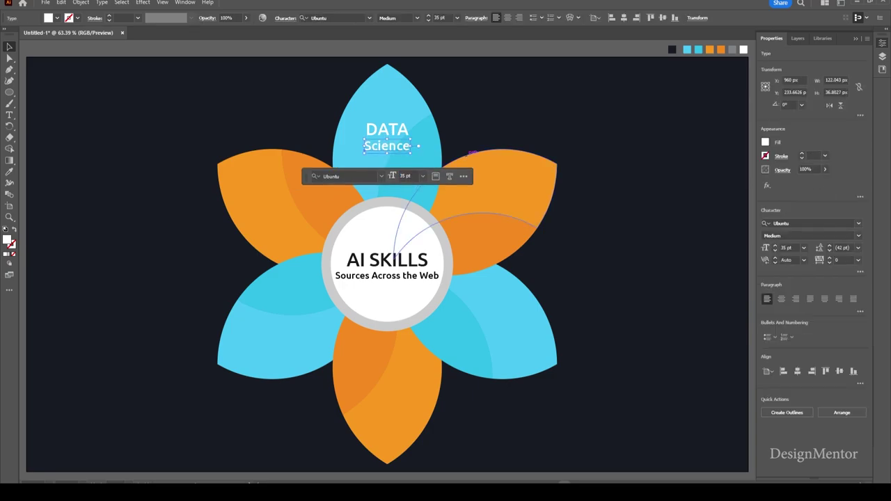
key(ctrl+shift+a)
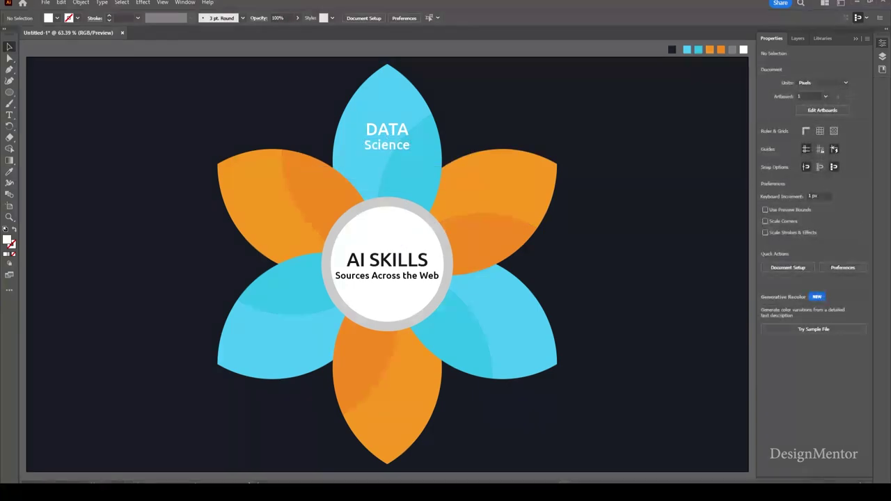
Step: Scale up the top petal's DATA and Science labels together
click(406, 131)
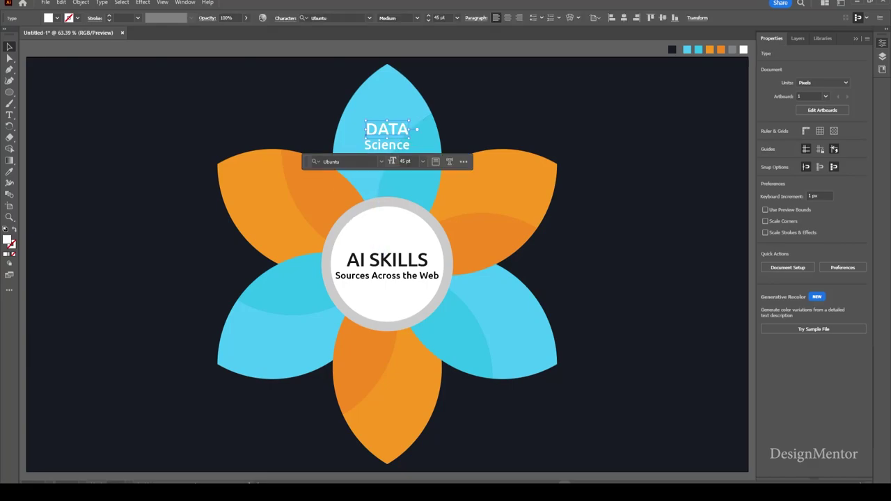
shift+click(408, 144)
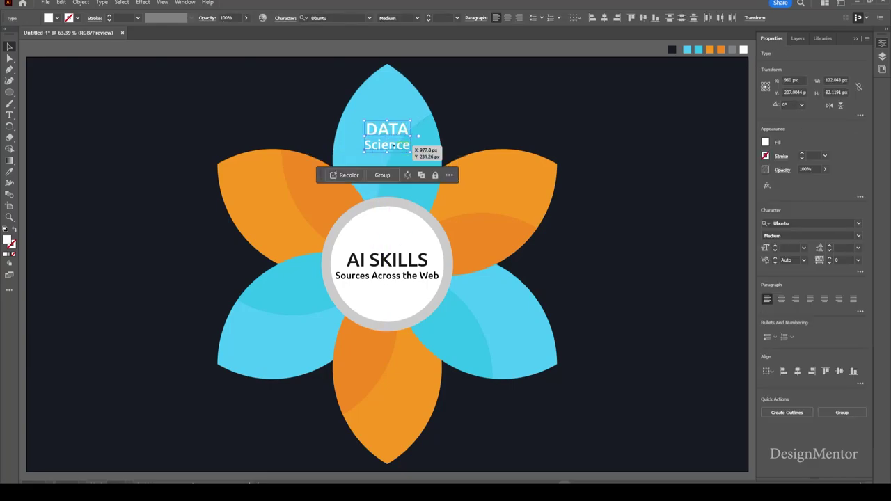
key(s)
drag(408, 144, 418, 155)
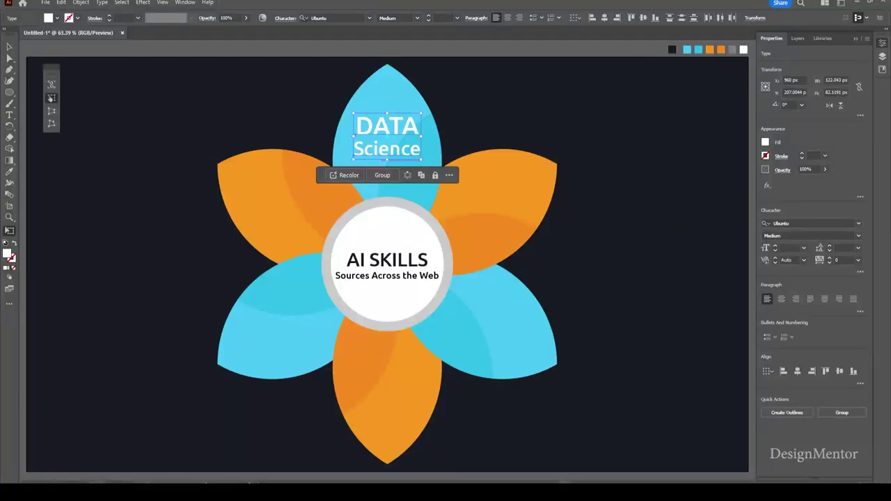
key(v)
key(ctrl+shift+a)
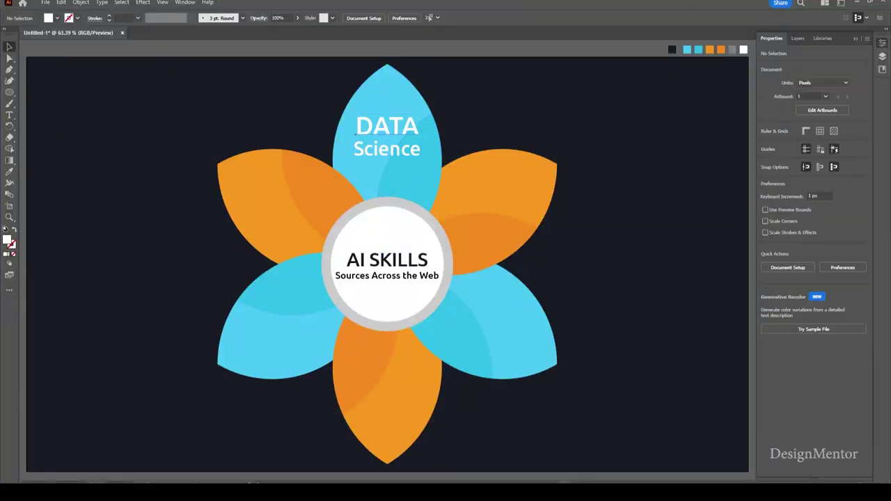
Step: Copy the DATA Science label onto the upper-right orange petal and change Science to Analysis
drag(356, 127, 363, 128)
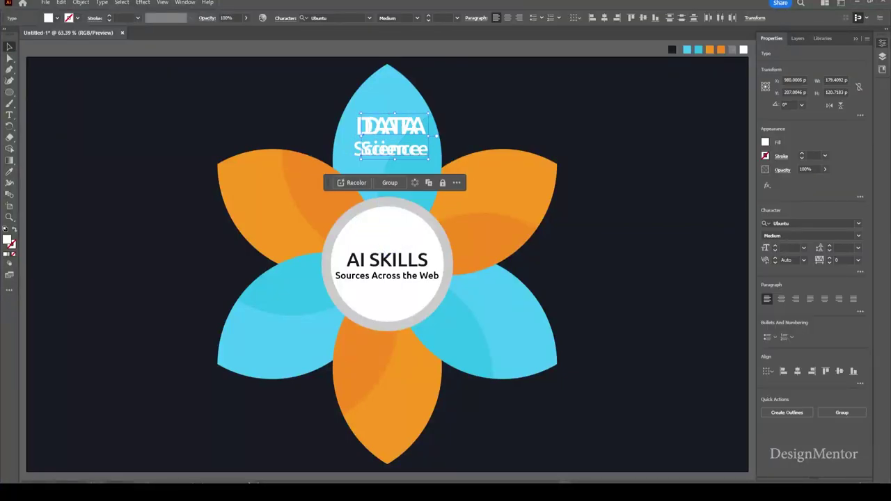
drag(363, 128, 457, 195)
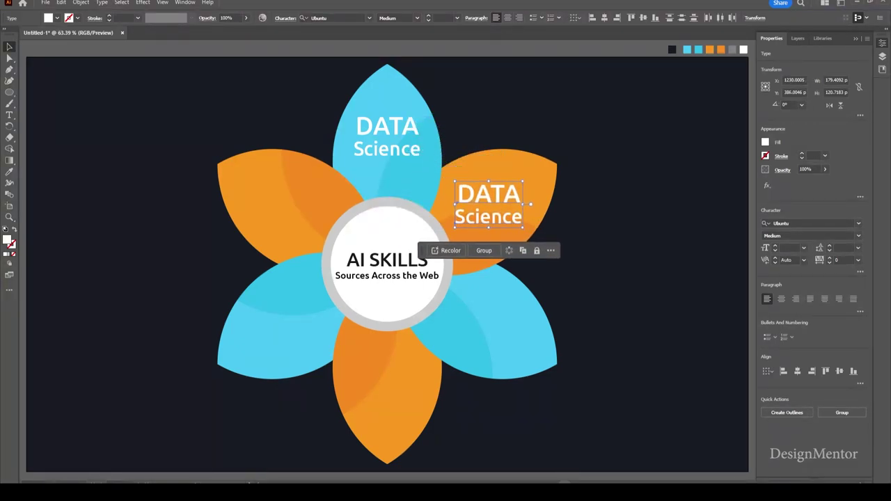
key(Up)
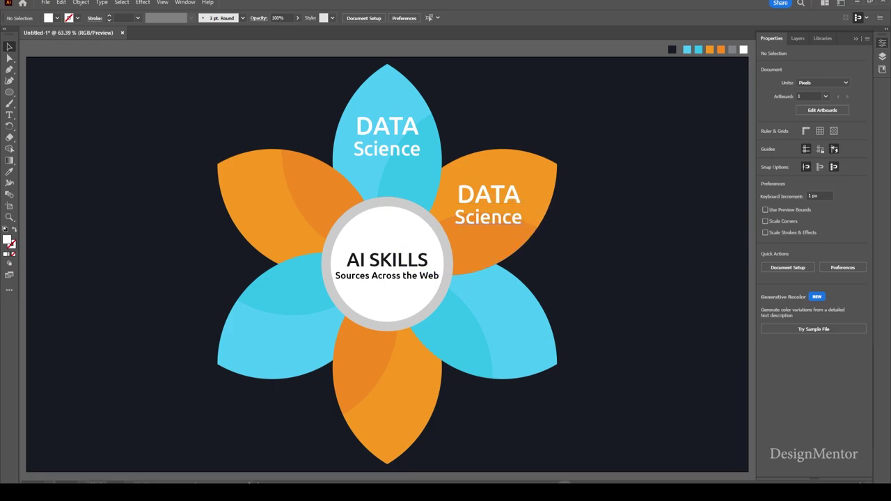
double_click(488, 217)
double_click(487, 217)
text(Analysis)
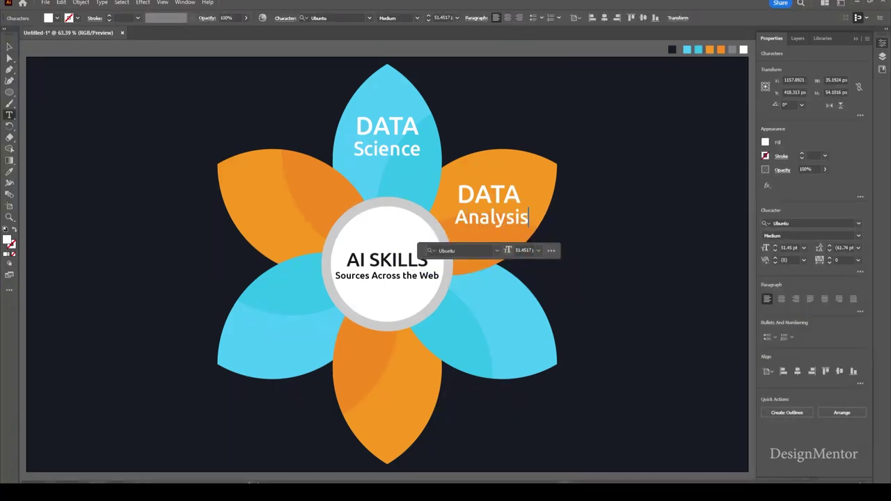
key(Escape)
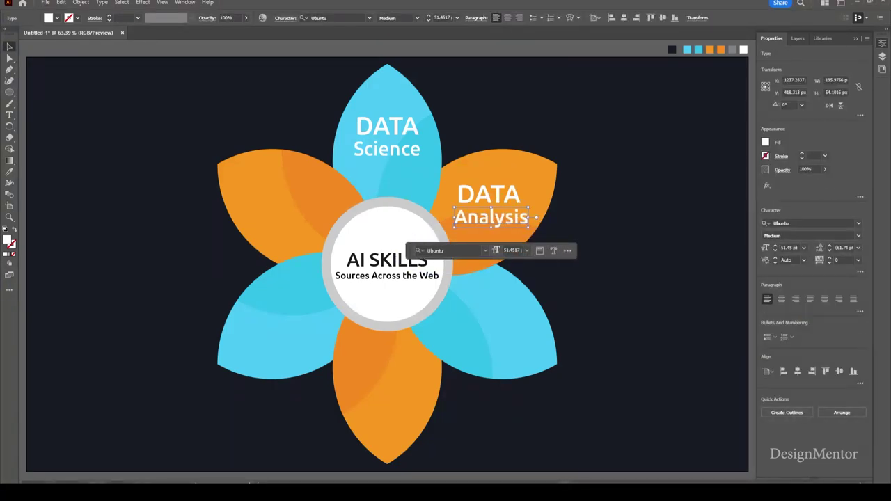
key(ctrl+shift+a)
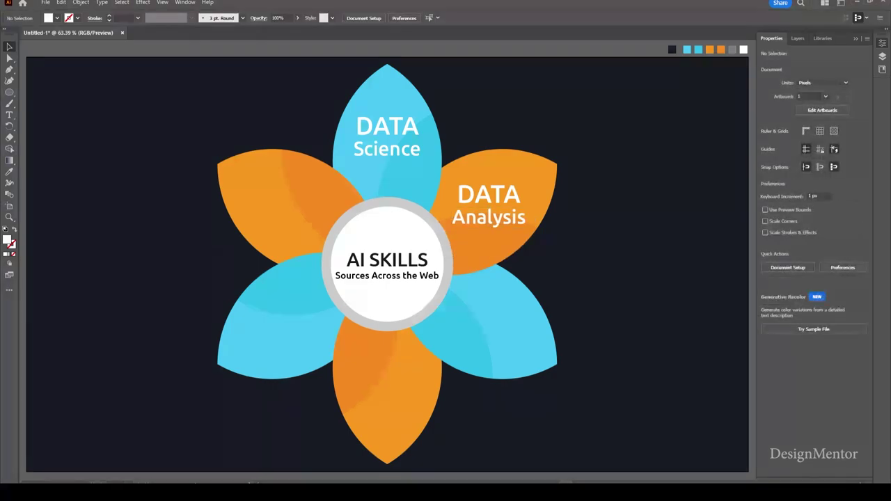
Step: Copy the DATA Analysis label onto the lower-right blue petal and nudge it into place
click(505, 206)
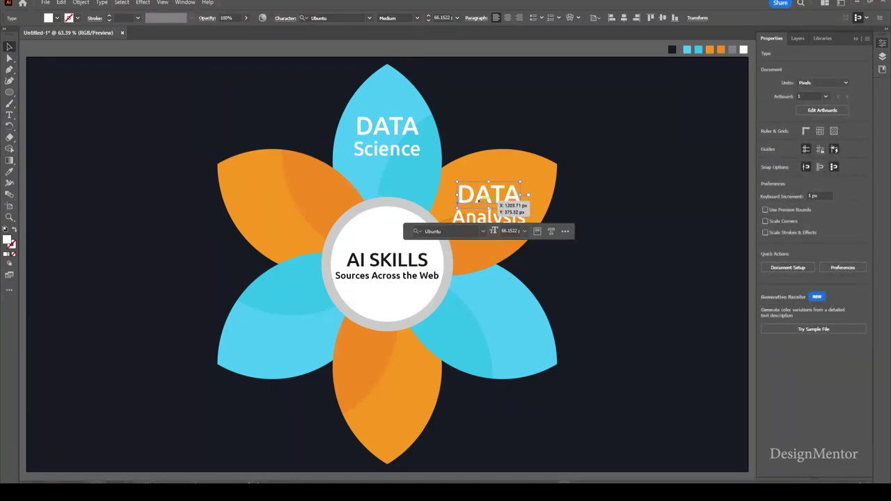
mouse_move(504, 206)
alt+mouse_down()
mouse_move(514, 316)
mouse_move(497, 337)
alt+mouse_up()
key(shift+Left)
key(shift+Up)
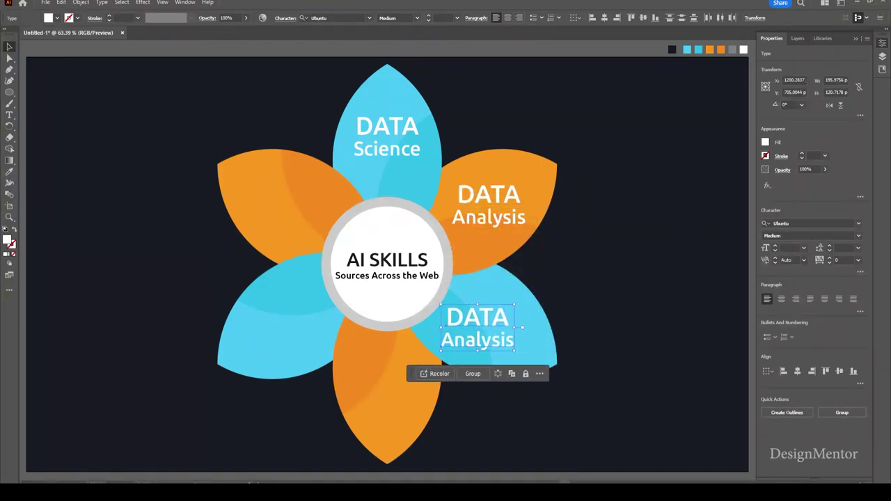
Step: Retype the copied label's first word as COMPUTER and step its font size down
key(t)
click(503, 321)
double_click(501, 319)
text(CO)
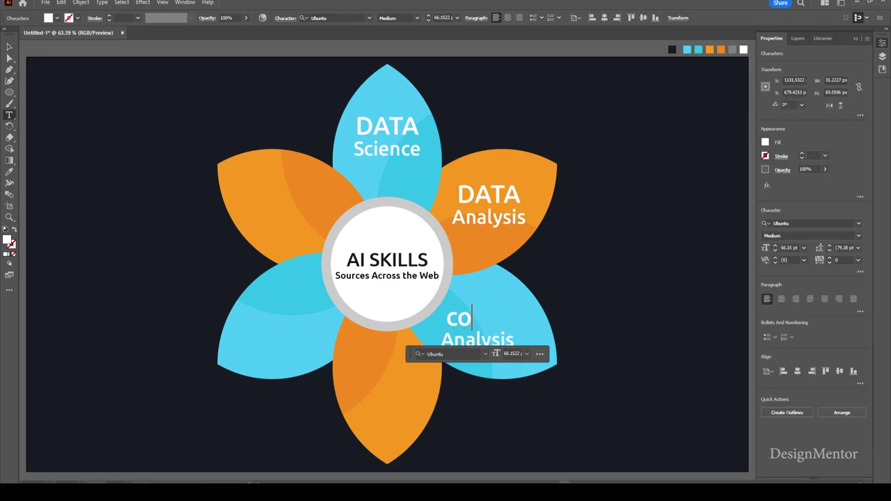
key(BackSpace)
text(OMPUTER)
key(shift+Home)
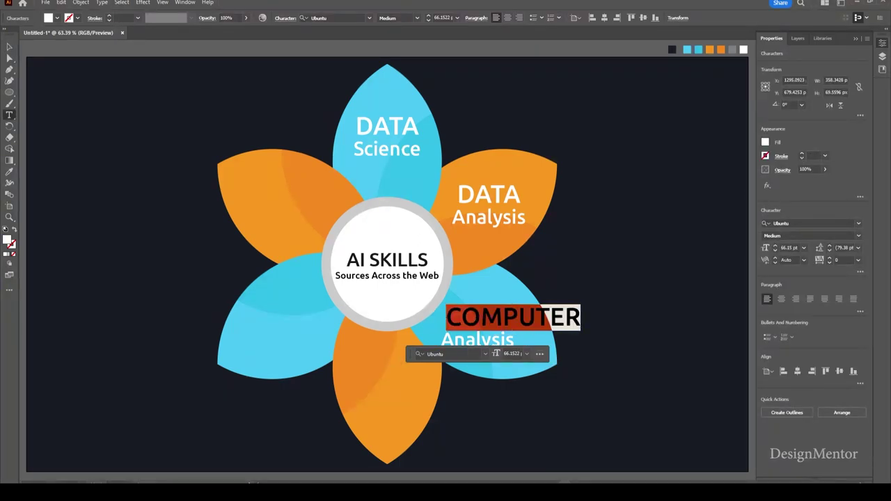
click(442, 18)
key(Down)
key(Down)
key(Down)
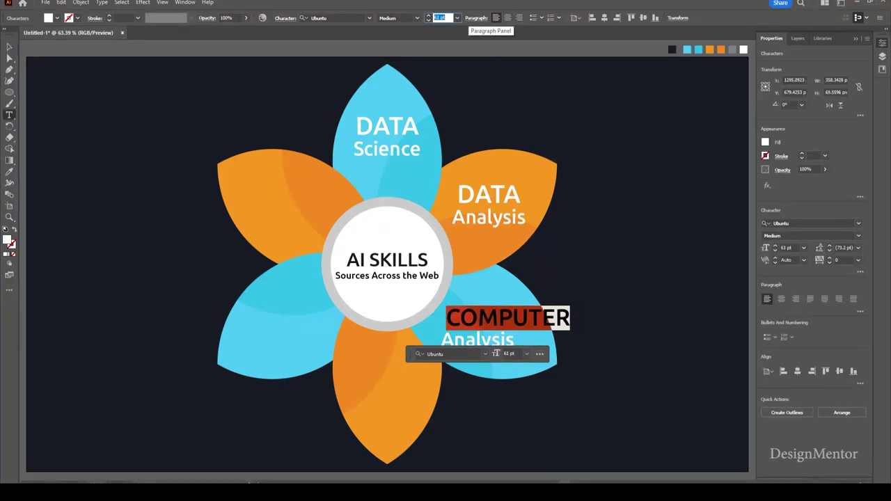
key(Down)
key(Down)
key(Down)
key(Down)
key(Down)
key(Down)
key(Down)
key(Down)
key(Down)
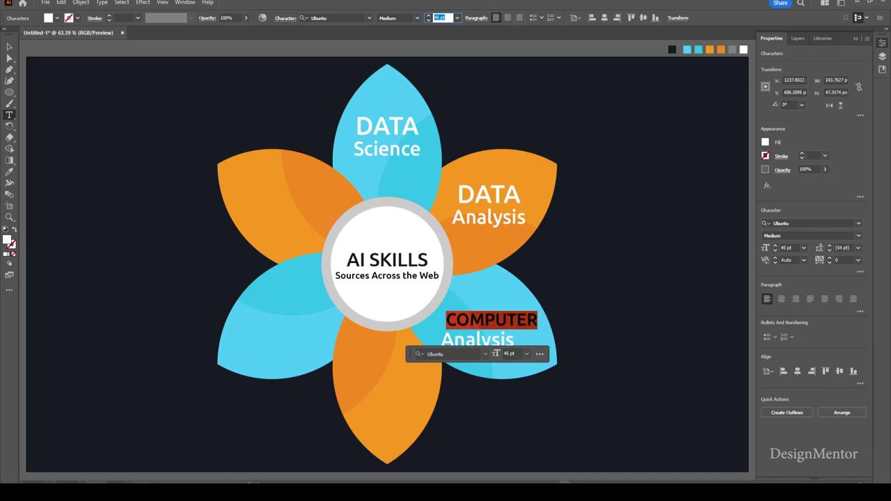
key(Escape)
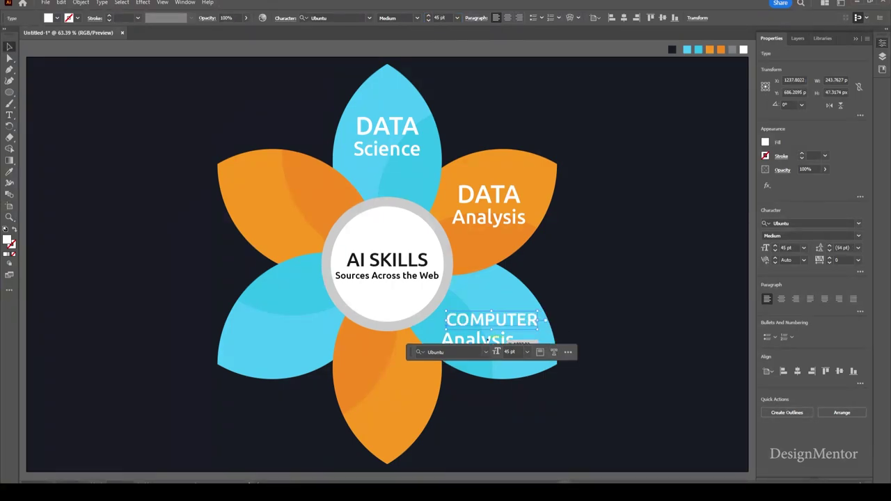
Step: Change the second line to Programming at 40 pt and nudge COMPUTER slightly left
double_click(477, 339)
text(pROG)
key(BackSpace)
key(BackSpace)
key(BackSpace)
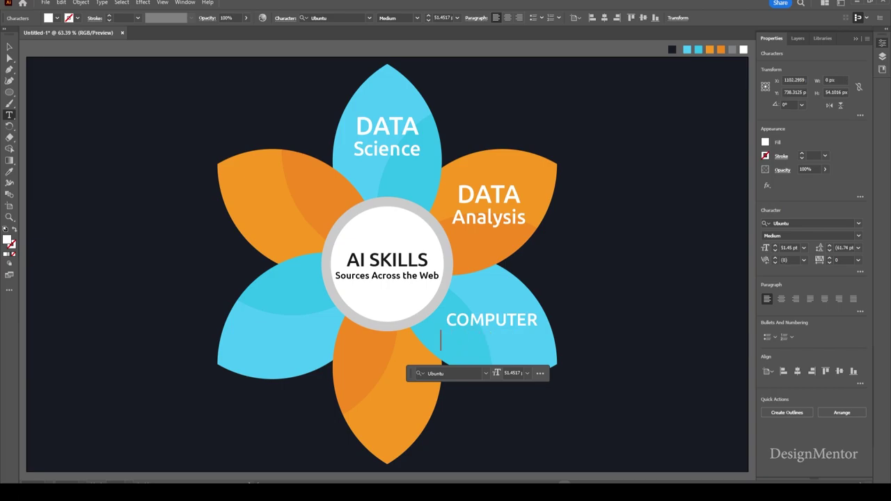
text(Programming)
key(Escape)
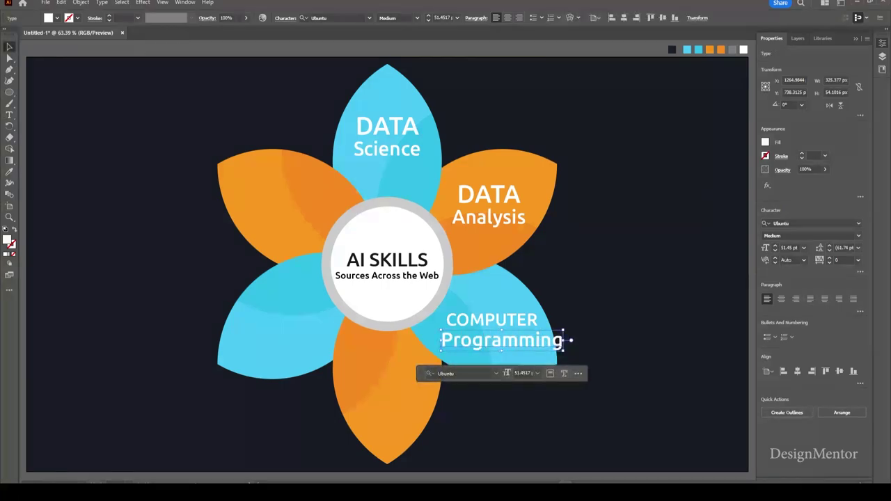
text(40)
key(Return)
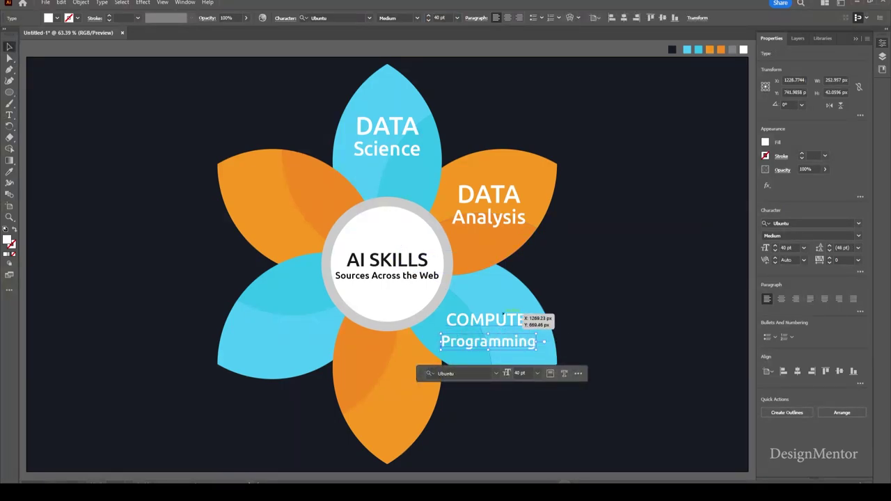
click(515, 321)
key(shift+Left)
key(shift+Left)
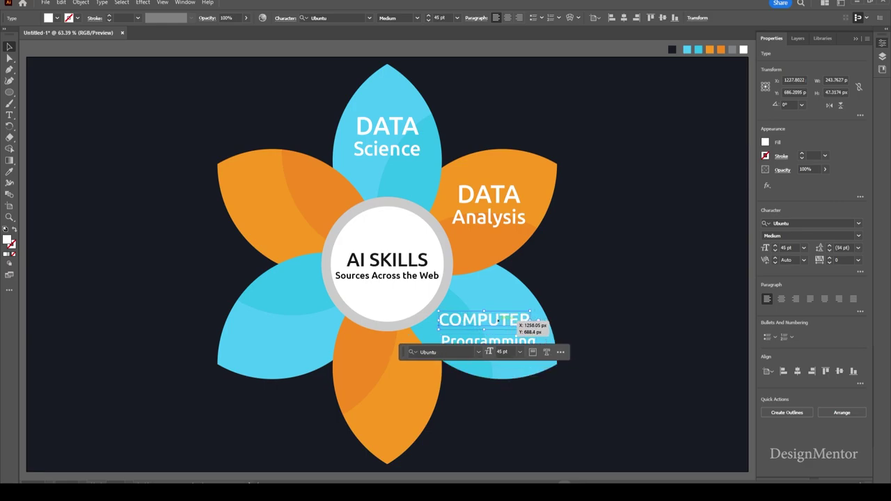
Step: Set the orange petal's DATA to 45 pt and Analysis to 40 pt
click(504, 196)
click(442, 18)
text(45)
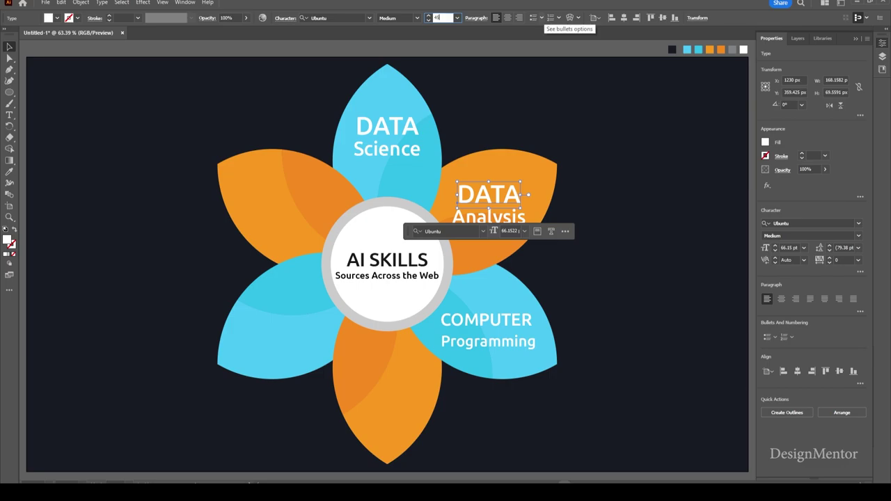
key(Return)
click(519, 218)
click(442, 18)
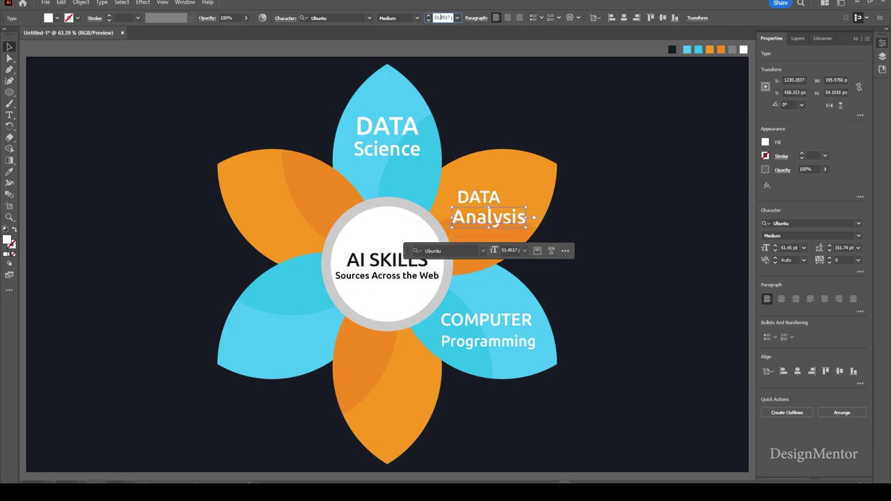
text(40)
key(Return)
Step: Move the DATA Analysis label slightly up and right within its petal
key(ctrl+shift+a)
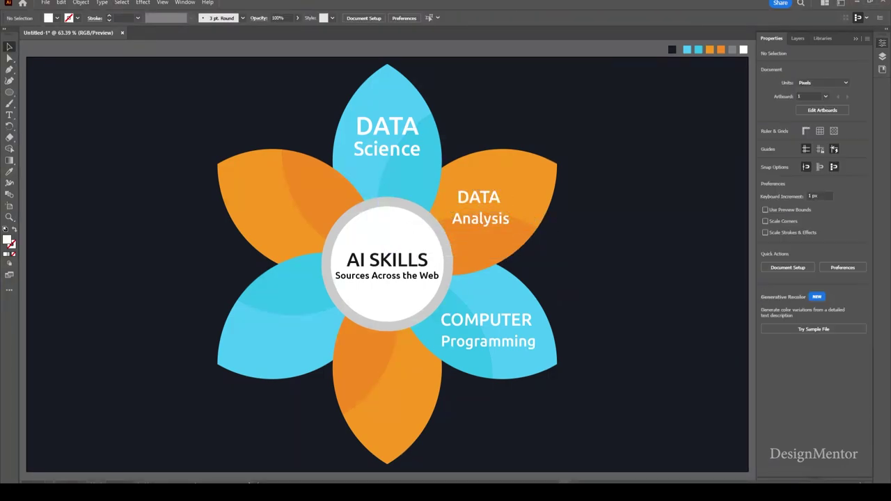
click(501, 219)
shift+click(479, 197)
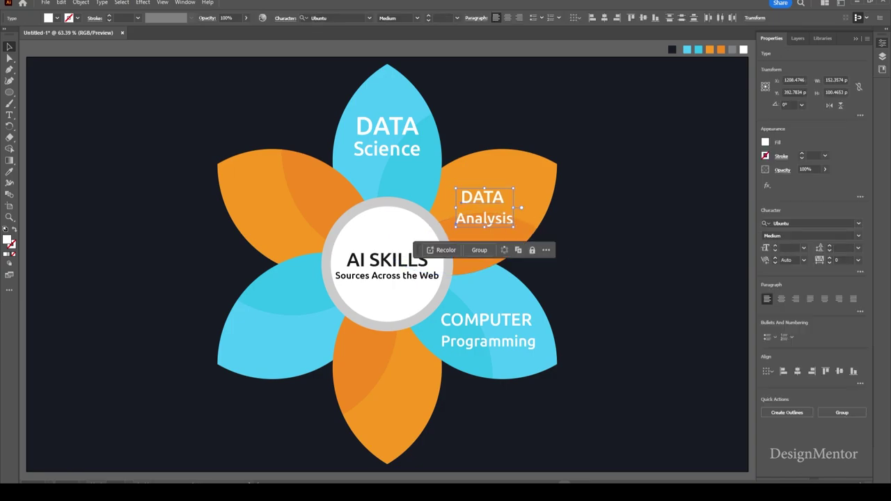
drag(480, 198, 491, 194)
key(ctrl+shift+a)
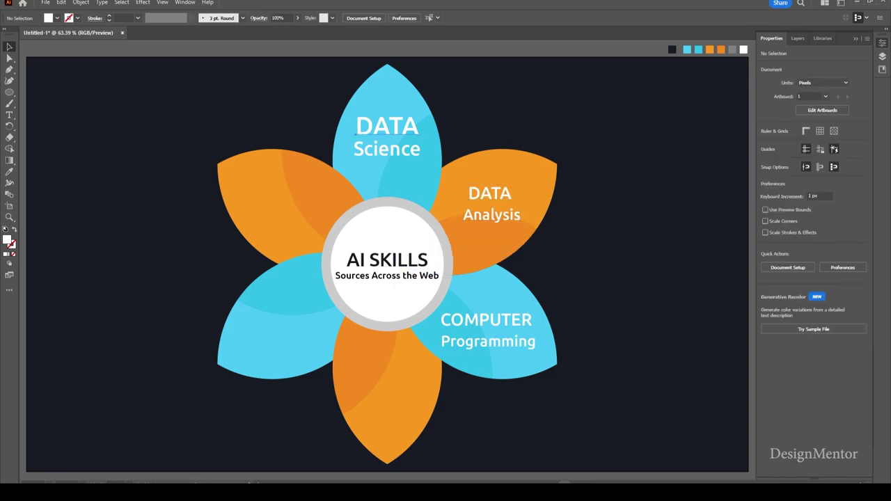
Step: Set the top petal's DATA and Science text to 45 pt and reselect both lines
click(386, 126)
click(442, 18)
text(45)
key(Return)
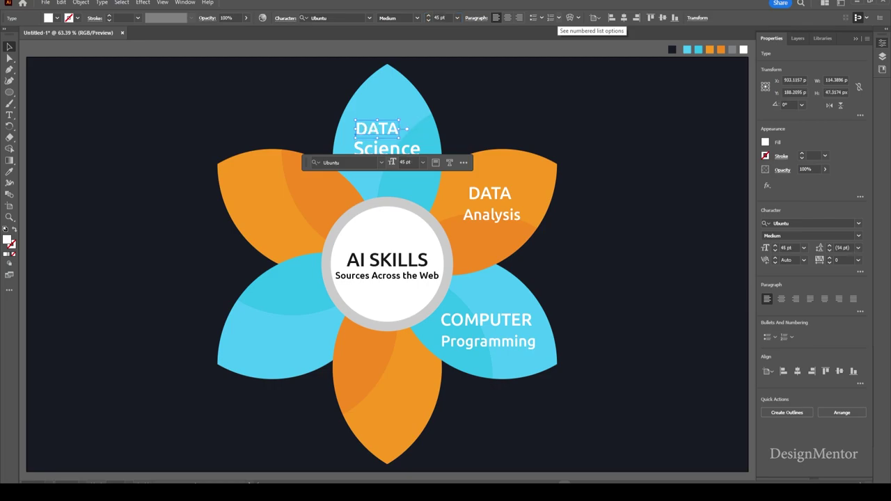
click(390, 149)
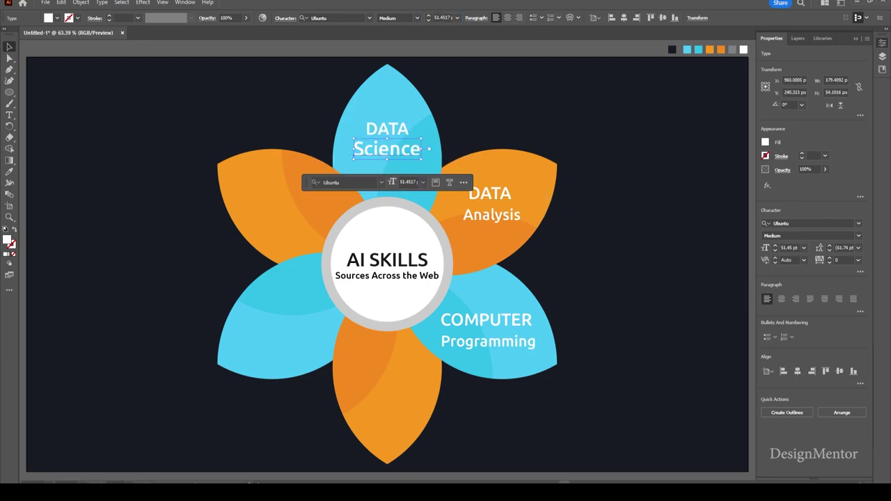
click(443, 18)
text(45)
key(Return)
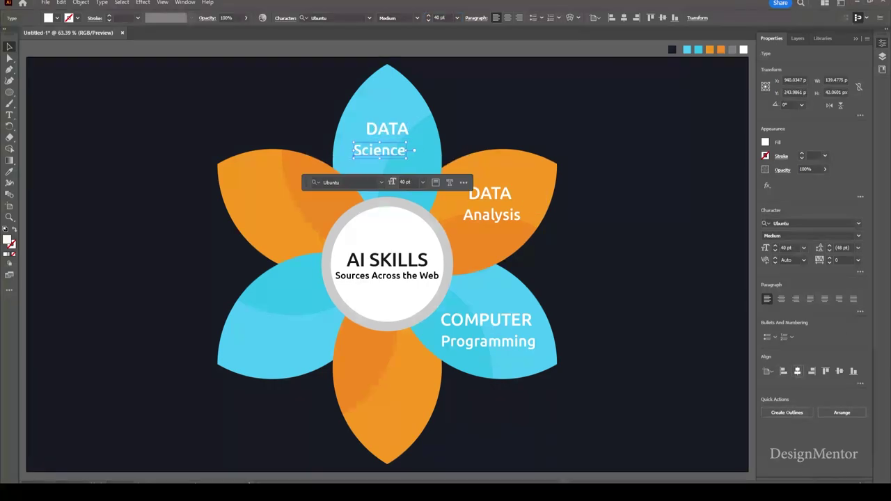
key(ctrl+shift+a)
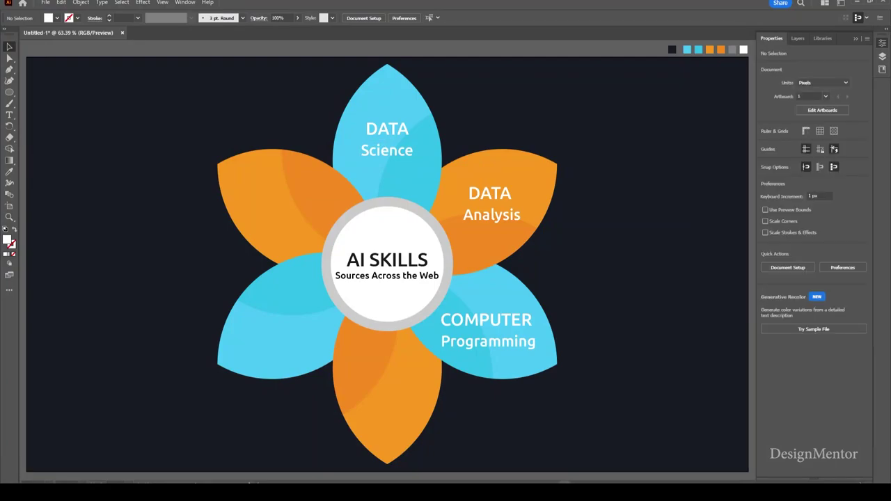
click(387, 129)
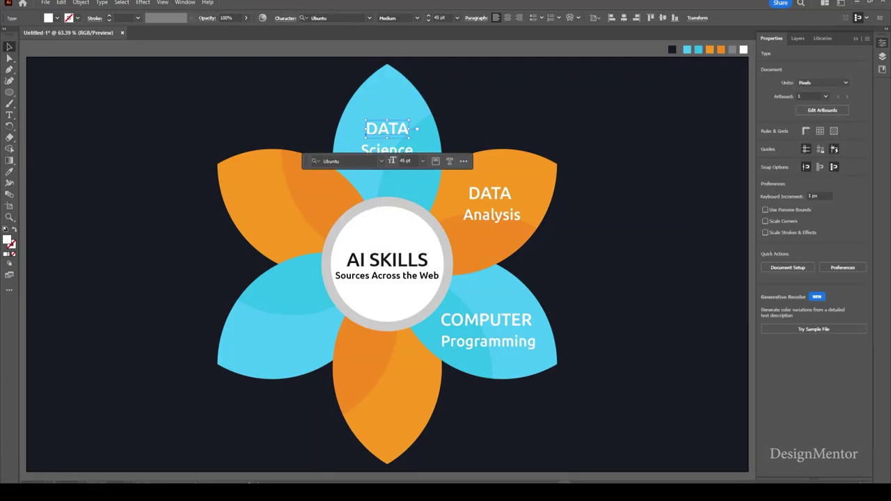
shift+click(387, 149)
Step: Copy the DATA Science label into the bottom orange petal and change DATA to DEEP
drag(387, 150, 387, 399)
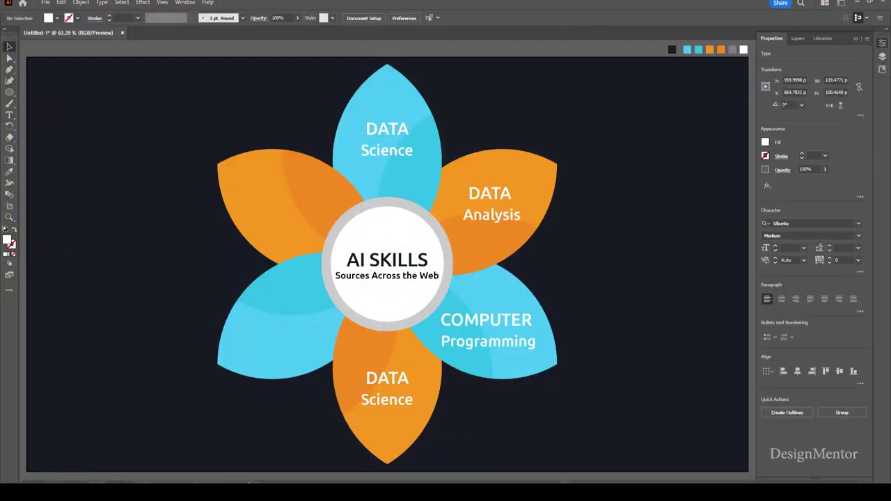
double_click(387, 378)
double_click(387, 378)
text(D)
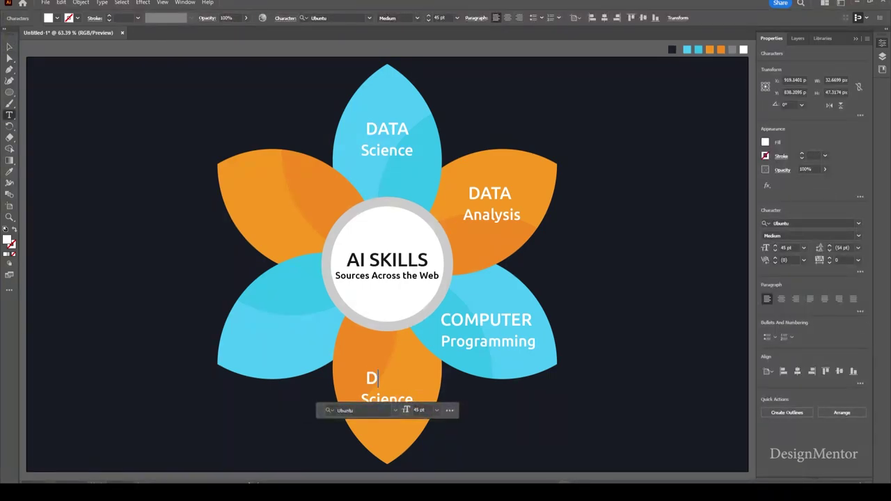
text(EEP)
key(Escape)
Step: Replace Science with Learning on the bottom petal's label
double_click(387, 398)
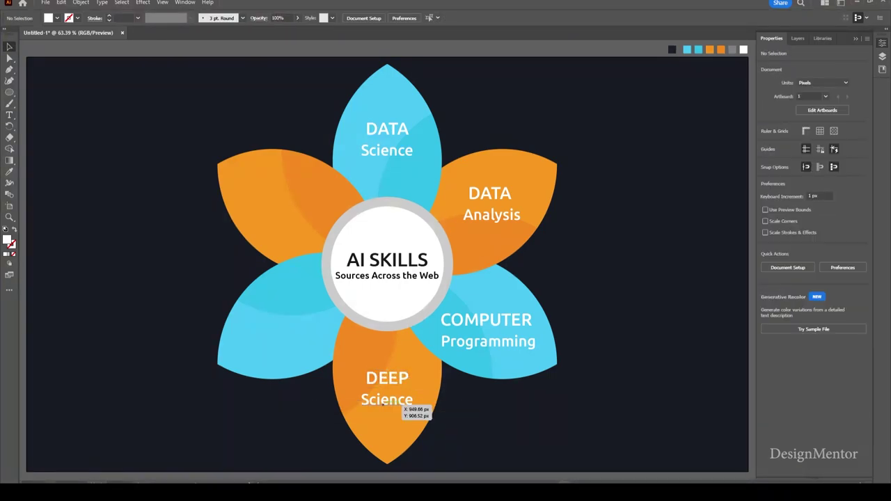
double_click(387, 399)
key(BackSpace)
text(Lear)
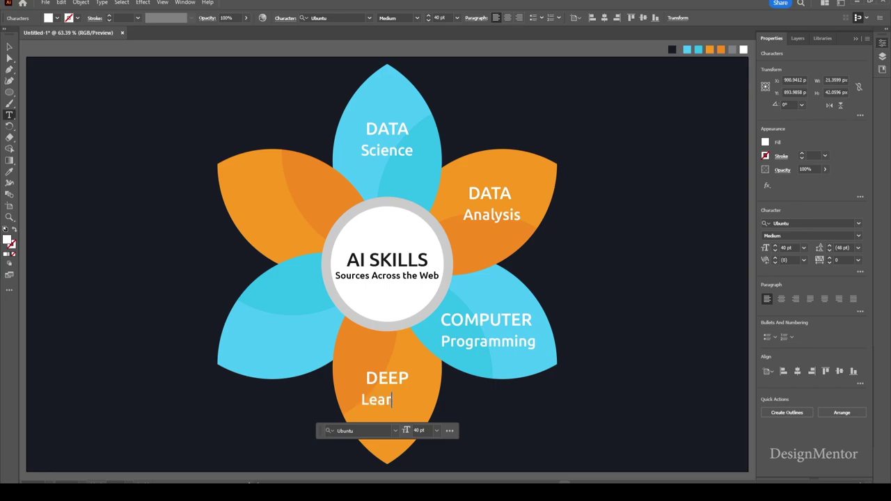
text(ning)
key(Escape)
key(ctrl+shift+a)
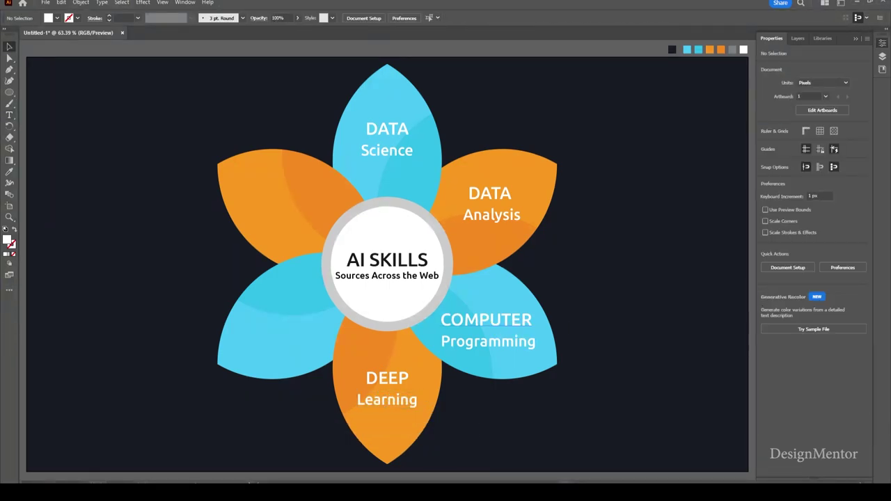
click(487, 341)
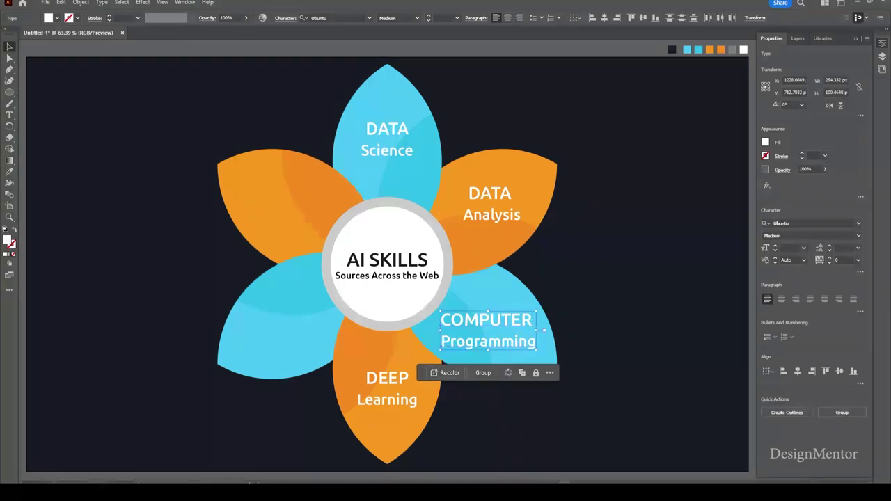
Step: Copy COMPUTER Programming onto the left cyan petal, change COMPUTER to MACHINE and nudge it right
drag(487, 330, 282, 330)
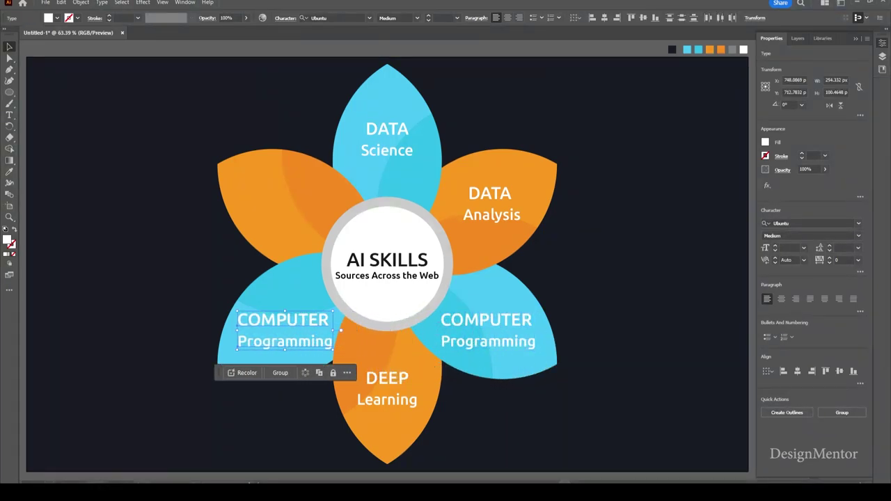
key(ctrl+shift+a)
click(320, 321)
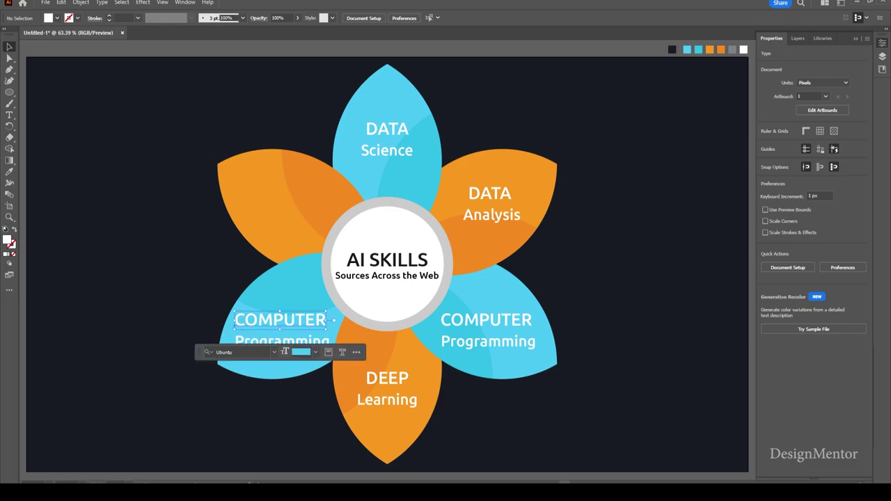
double_click(299, 321)
text(MACHI)
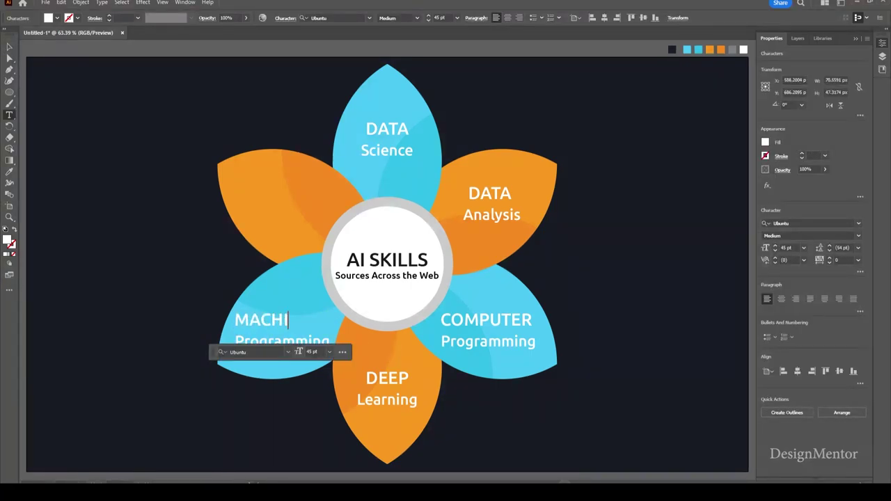
text(NE)
key(Escape)
key(Right)
key(Right)
key(Right)
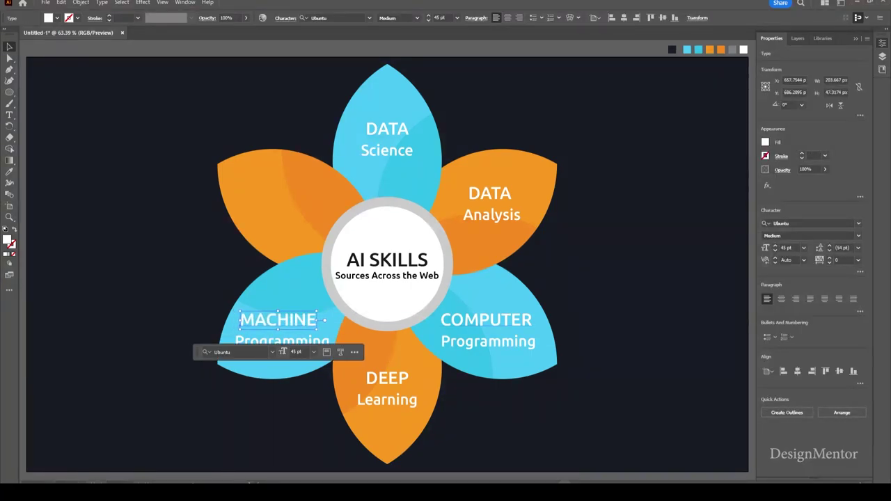
key(Right)
key(Right)
key(Right)
key(Right)
key(Right)
key(Right)
key(Right)
key(Right)
key(Right)
Step: Change the second line to Learning and nudge it right to centre the label
click(281, 341)
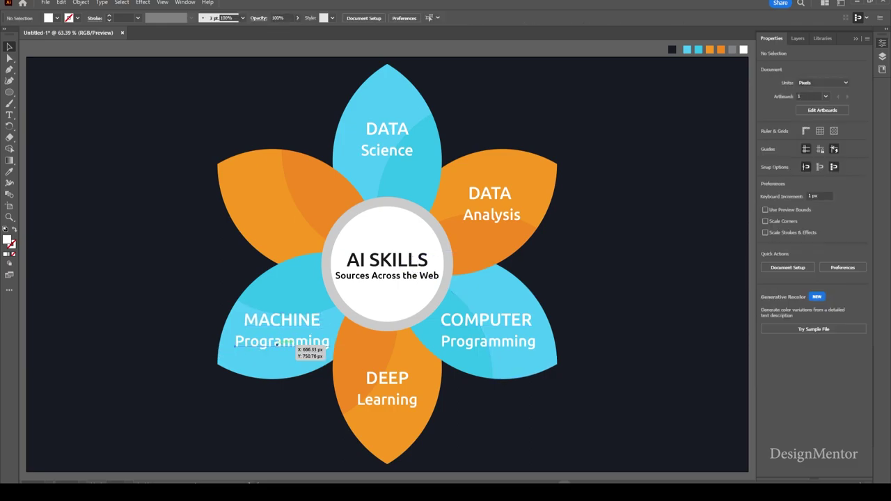
double_click(282, 341)
text(lEA)
key(BackSpace)
key(BackSpace)
key(BackSpace)
text(Le)
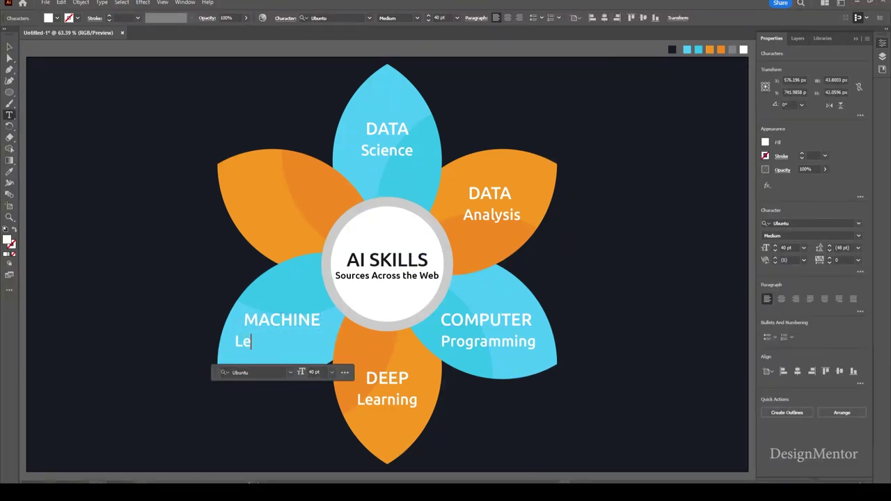
text(arning)
key(Escape)
key(Right)
key(Right)
key(Right)
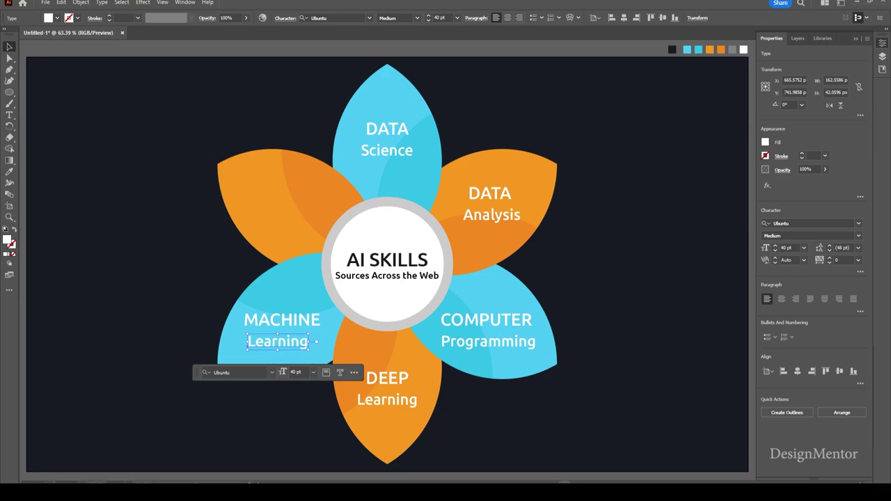
key(Right)
key(Right)
key(Right)
key(Right)
key(Right)
key(Right)
key(ctrl+shift+a)
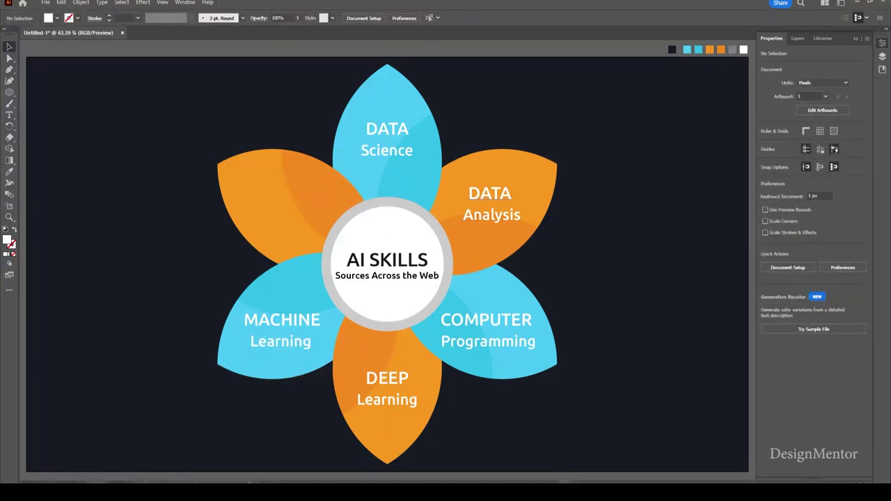
click(511, 212)
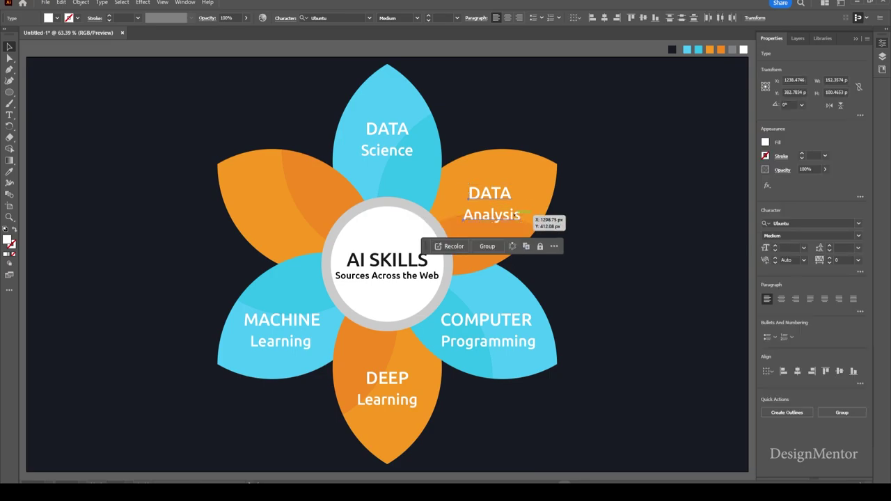
Step: Copy DATA Analysis onto the upper-left orange petal, retype DATA as COMPUTER and centre it
drag(511, 213, 304, 212)
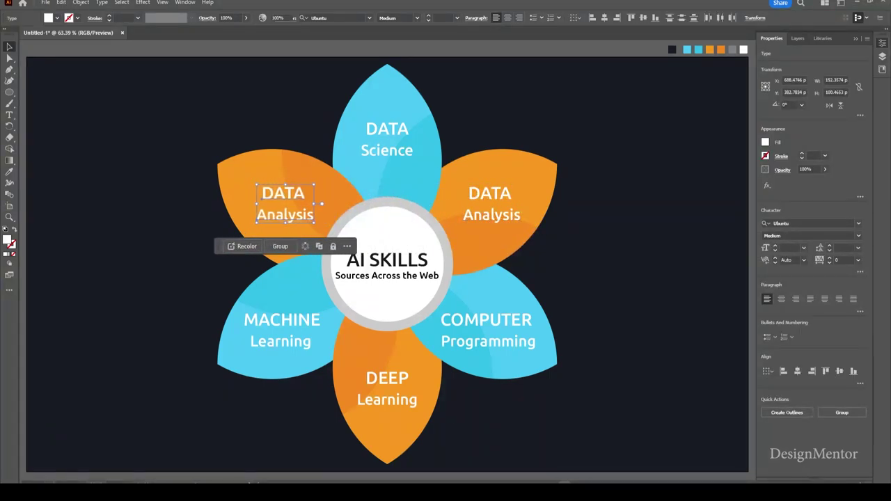
double_click(284, 205)
double_click(282, 193)
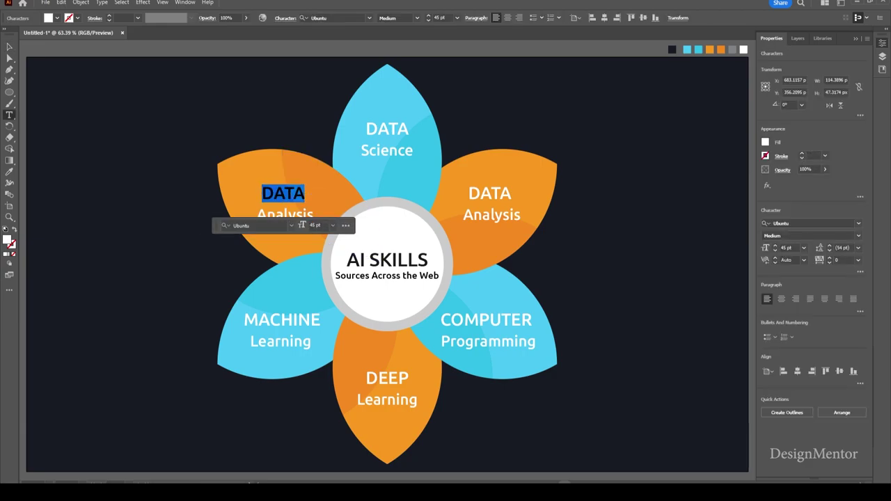
text(COMPU)
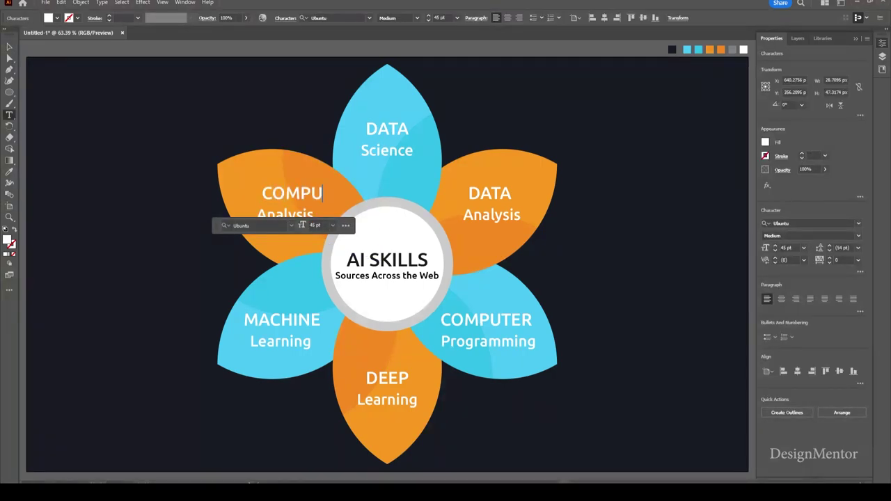
text(TER)
key(Escape)
drag(334, 201, 313, 201)
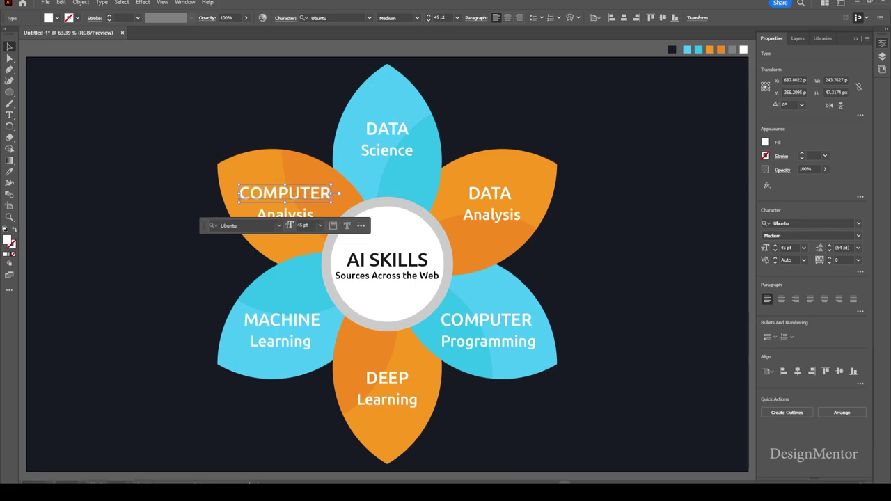
Step: Replace Analysis with Vision and shift that line right to centre it
double_click(285, 214)
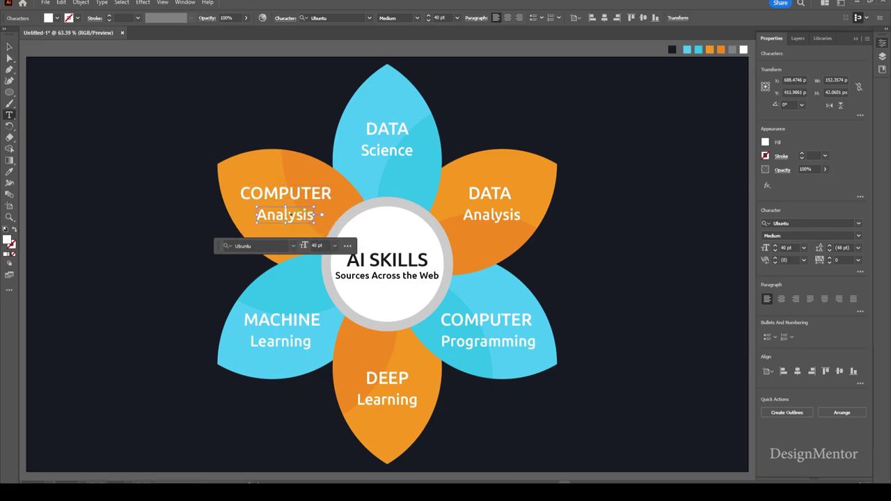
double_click(284, 214)
text(v)
key(BackSpace)
text(Vision)
key(Escape)
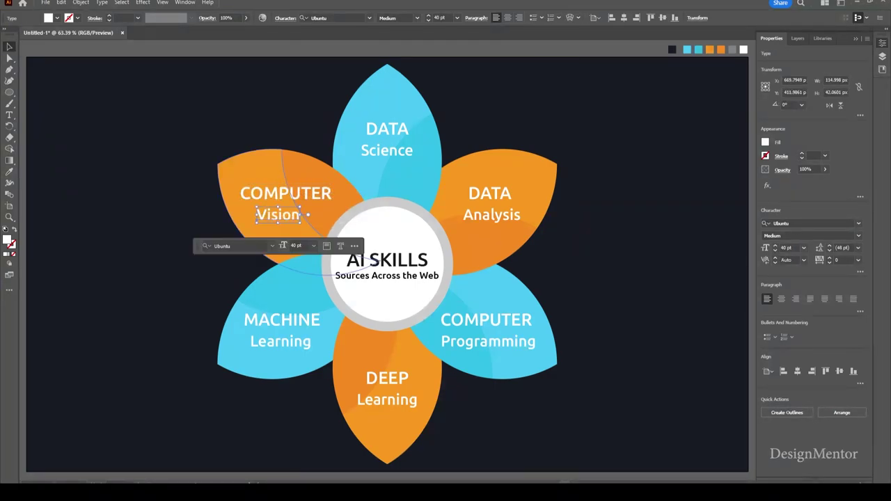
drag(279, 215, 284, 214)
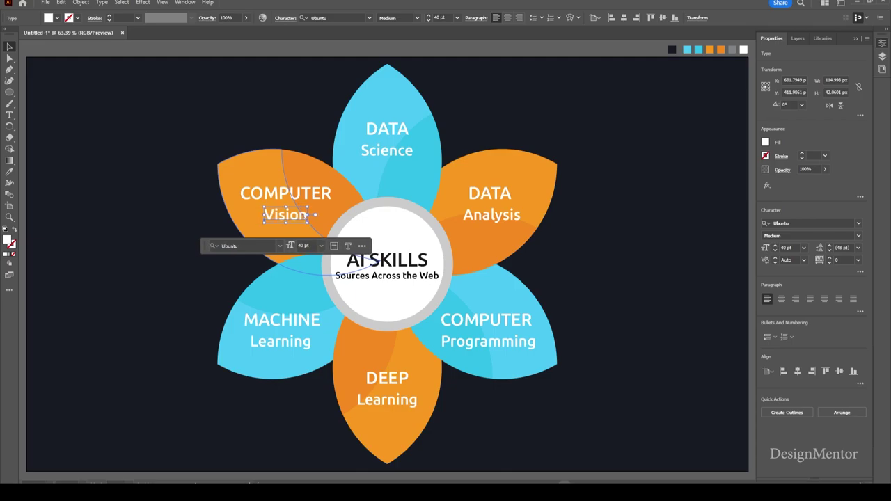
key(ctrl+shift+a)
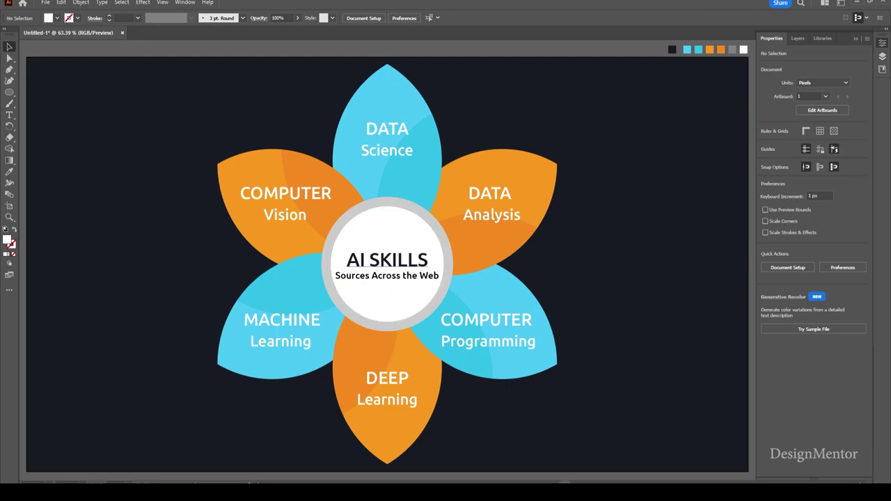
Step: Set all of the Sources Across the Web subtitle text to 20 pt
double_click(386, 275)
key(ctrl+a)
click(438, 17)
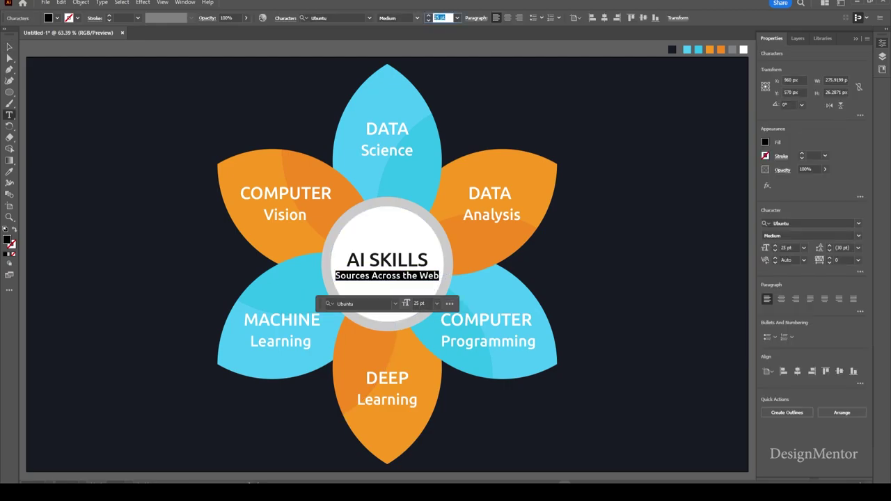
text(20)
key(Return)
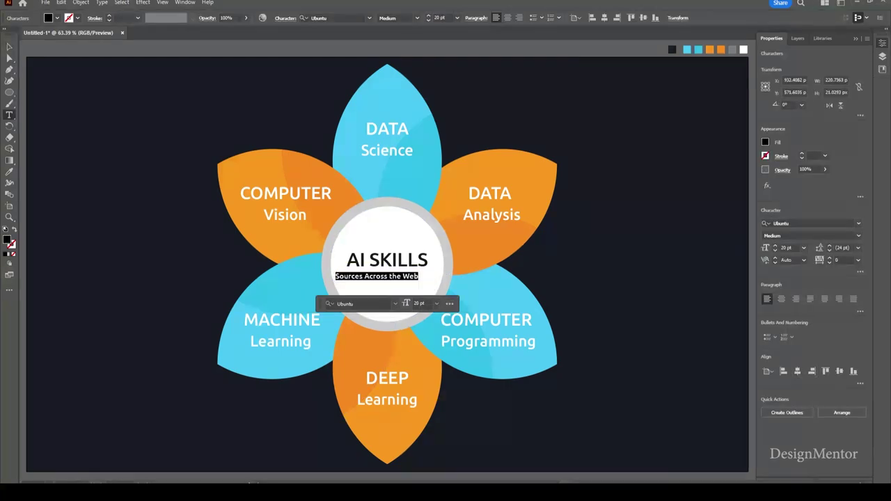
key(Escape)
key(ctrl+shift+a)
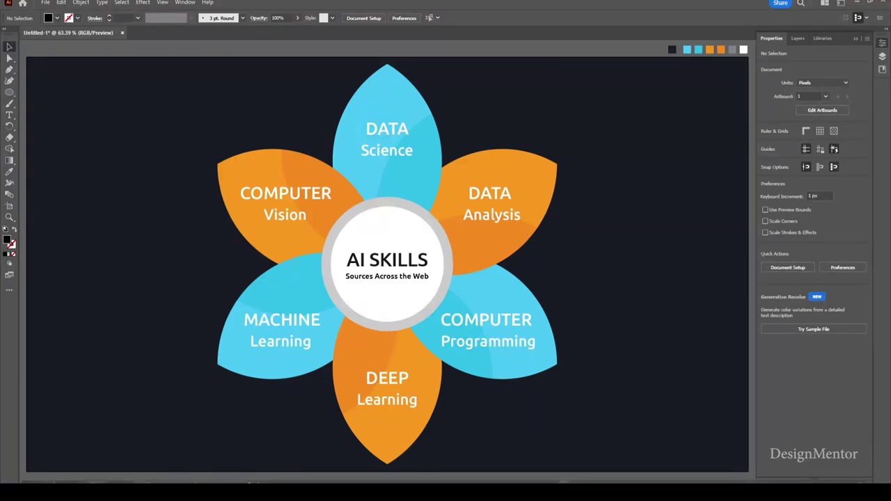
Step: Add a Drop Shadow to the AI SKILLS circle: 5 px X/Y offsets, 5 px blur, custom colour
click(387, 299)
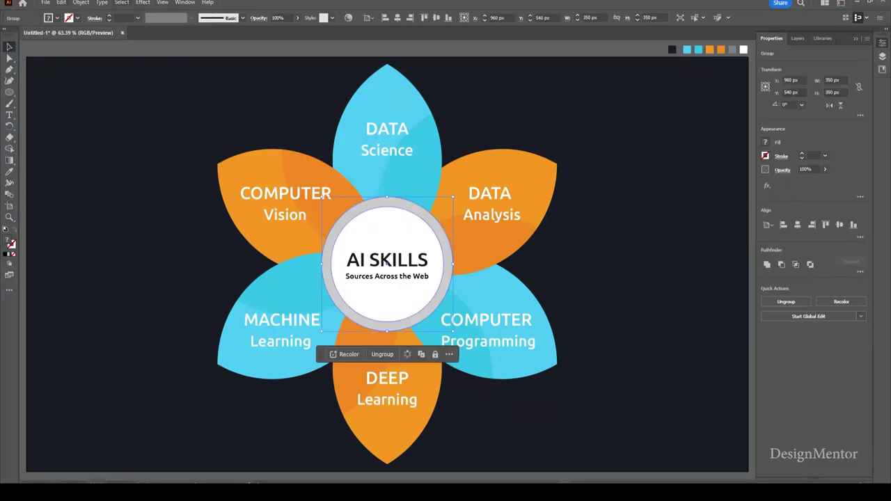
click(143, 3)
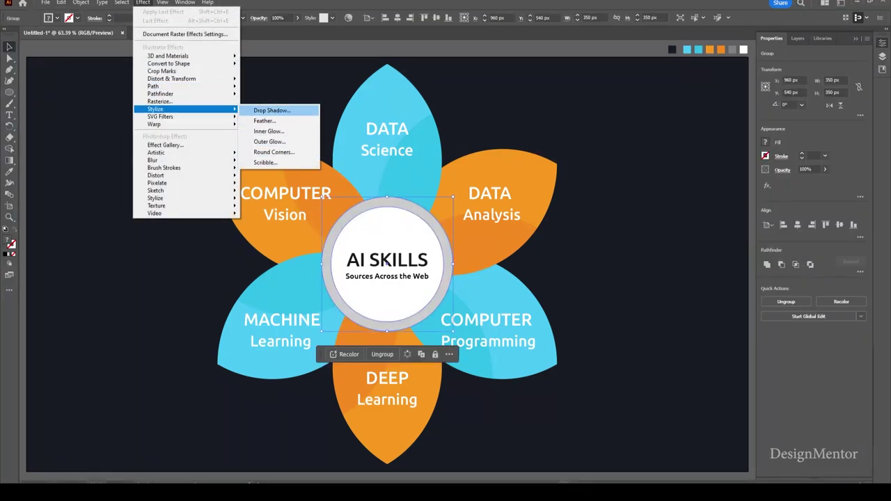
click(268, 111)
click(629, 199)
text(5)
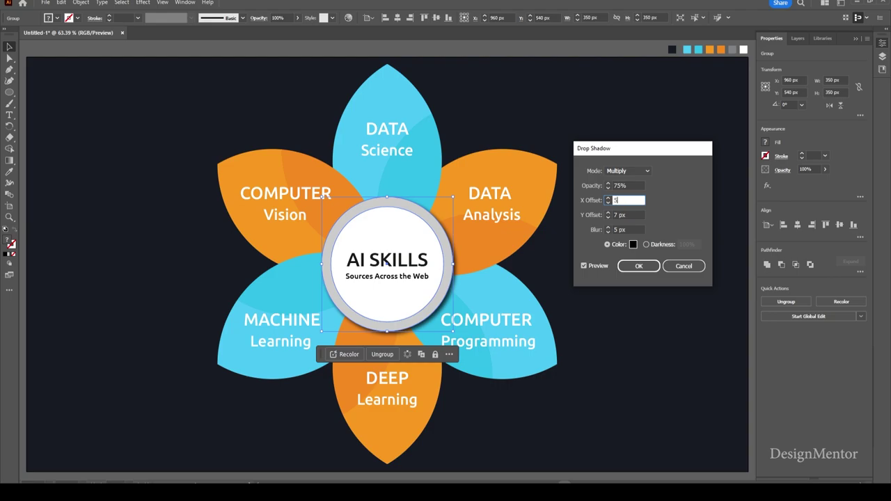
key(Tab)
text(5)
key(Tab)
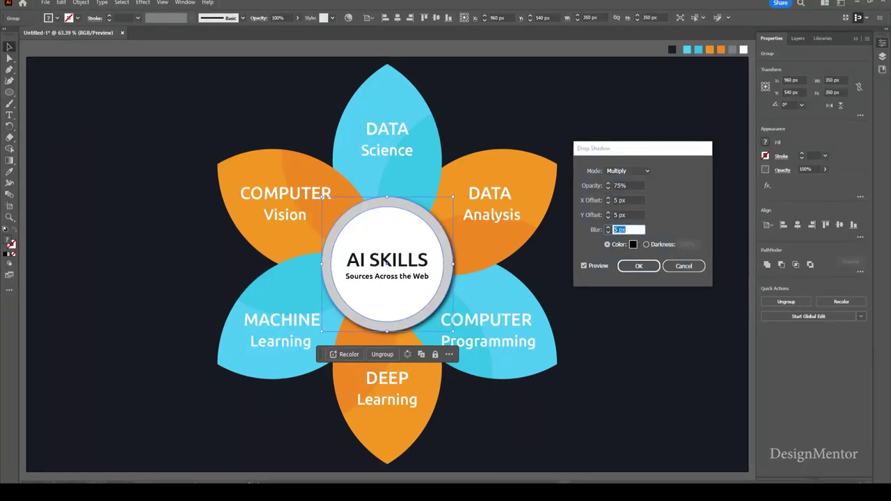
click(633, 244)
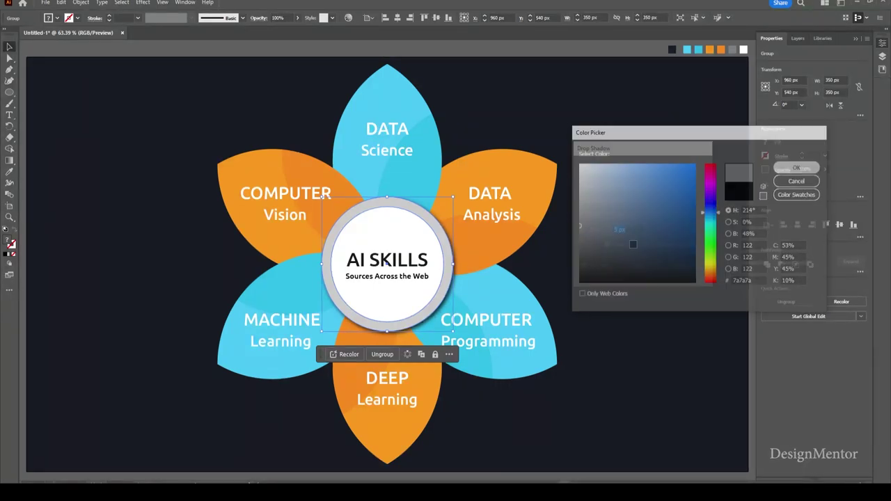